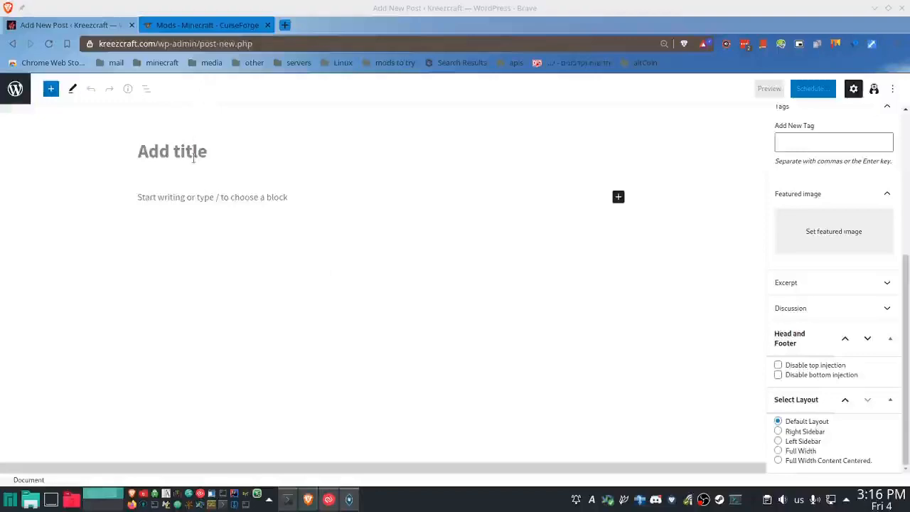
# - Enter "The Seilican Experience" as the title of the new post
pyautogui.write('The ')
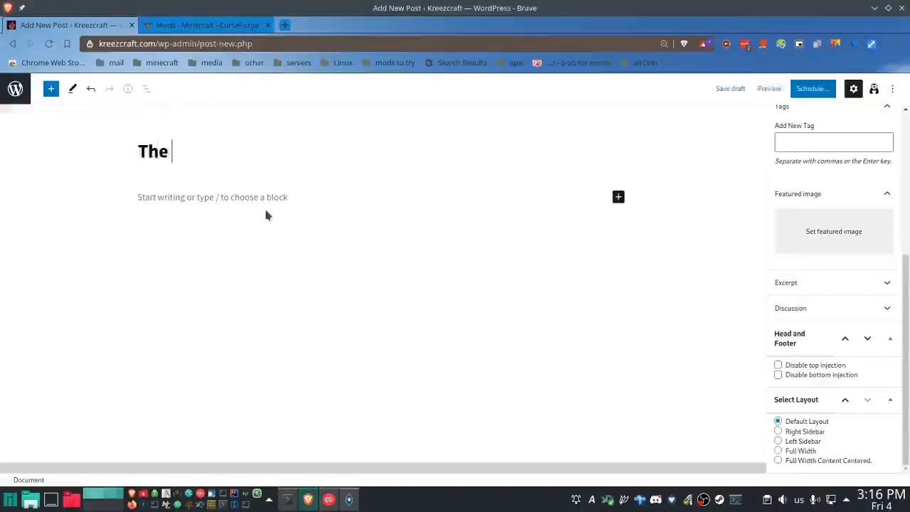
pyautogui.write('Seilican')
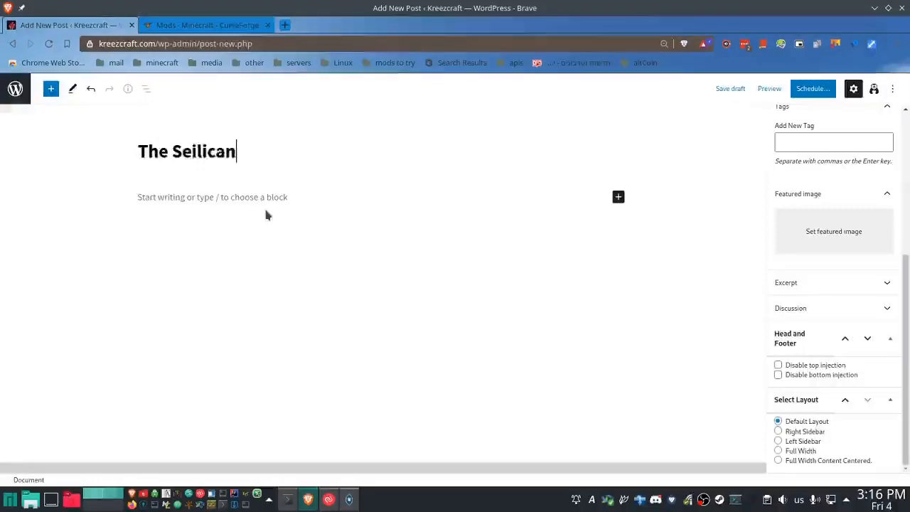
pyautogui.write(' Experience')
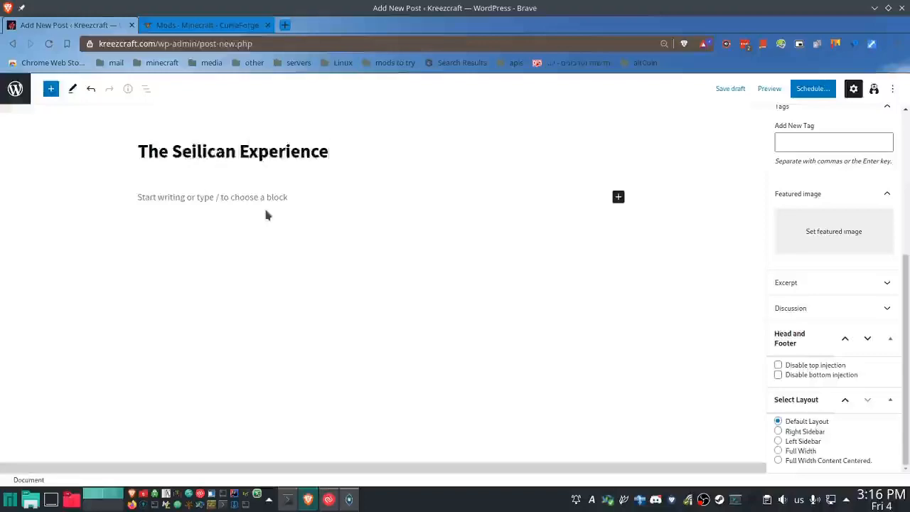
# - Switch to the terminal and run ./versionit.sh without arguments in the work/tse folder
pyautogui.click(287, 500)
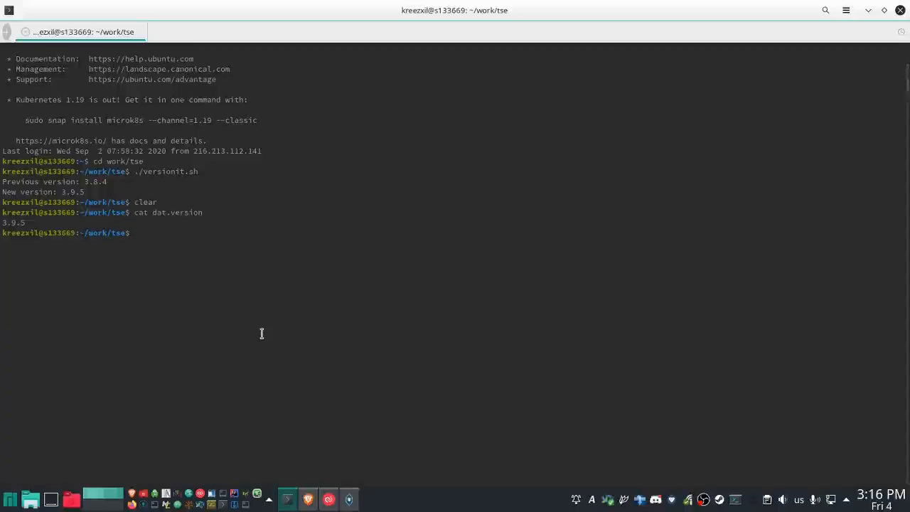
pyautogui.write('./versionit.sh')
pyautogui.press('Return')
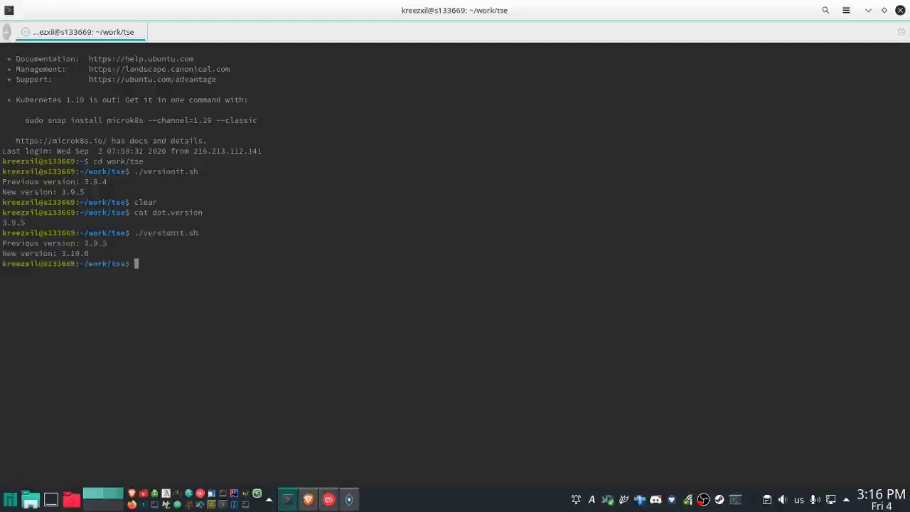
# - Run ./versionit.sh again with 3.9.5 as its version argument
pyautogui.press('Up')
pyautogui.write('3.9.5')
pyautogui.press('Return')
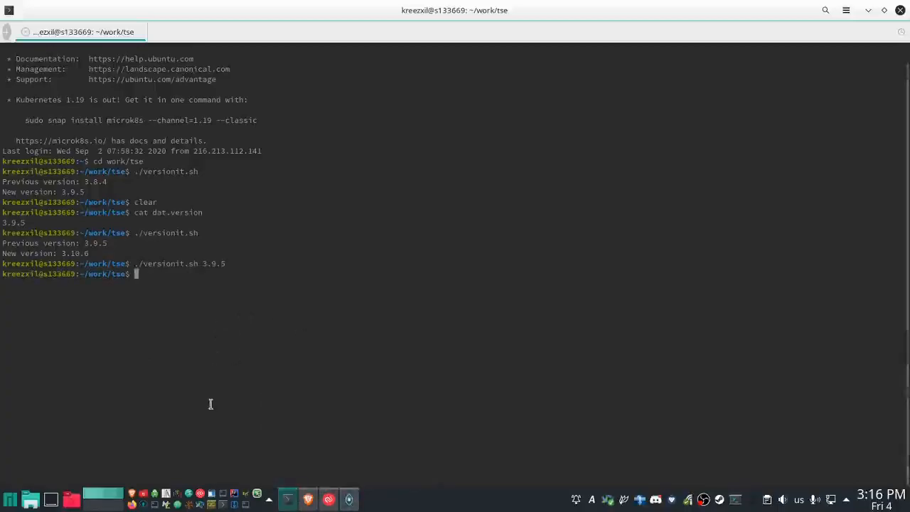
# - Back in the WordPress post, insert the reusable block "tse clean with follow maintenance" and convert it to a regular block
pyautogui.click(308, 499)
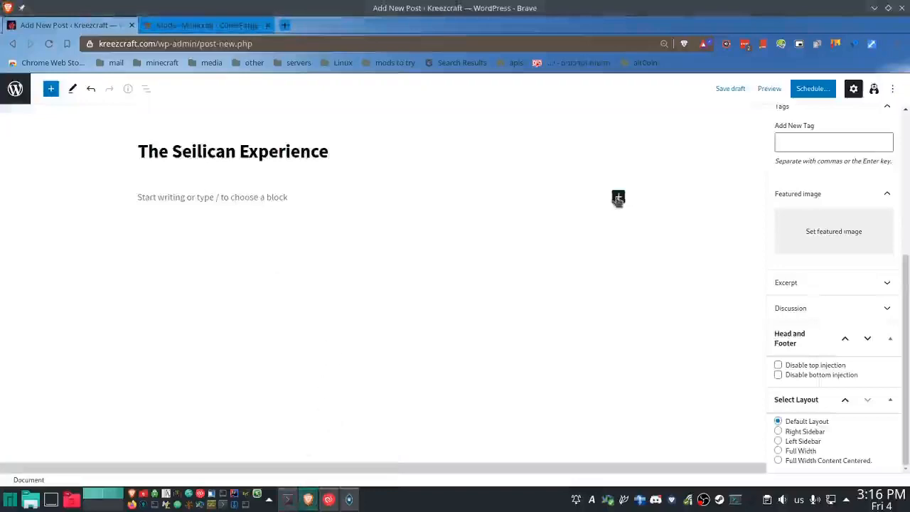
pyautogui.click(618, 197)
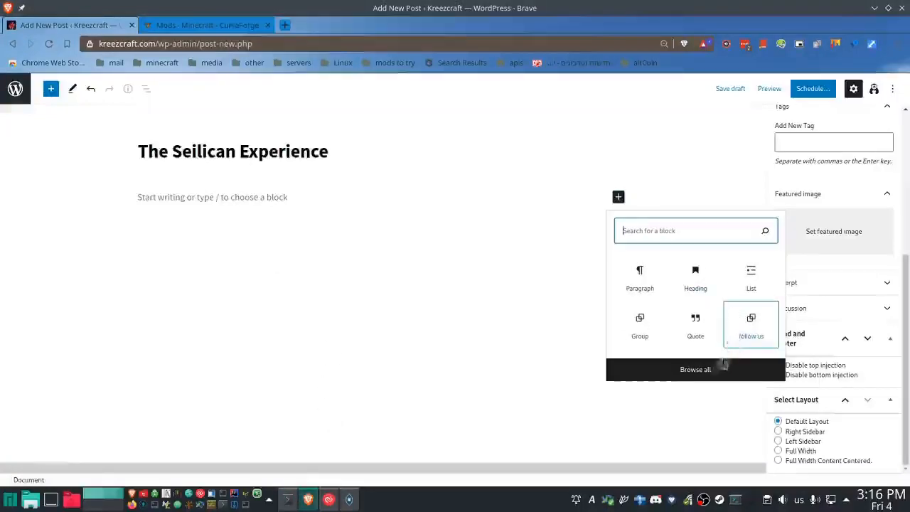
pyautogui.click(695, 377)
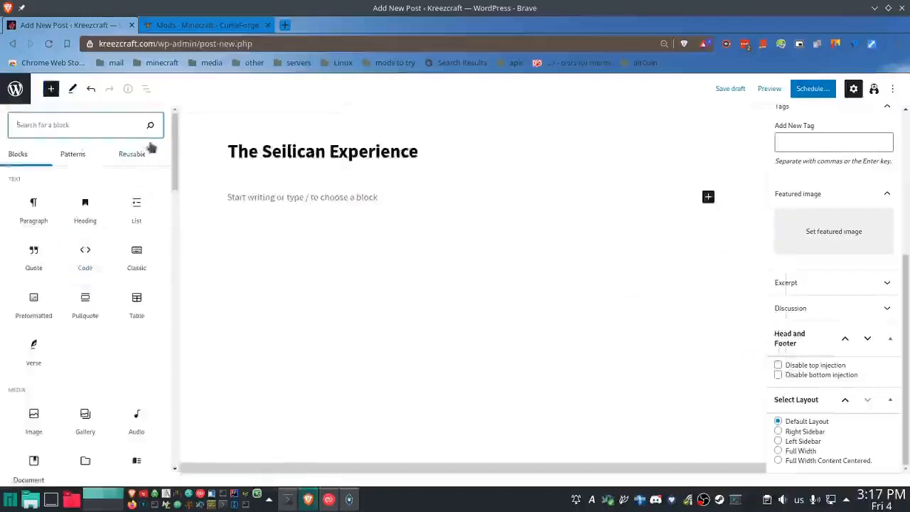
pyautogui.click(140, 154)
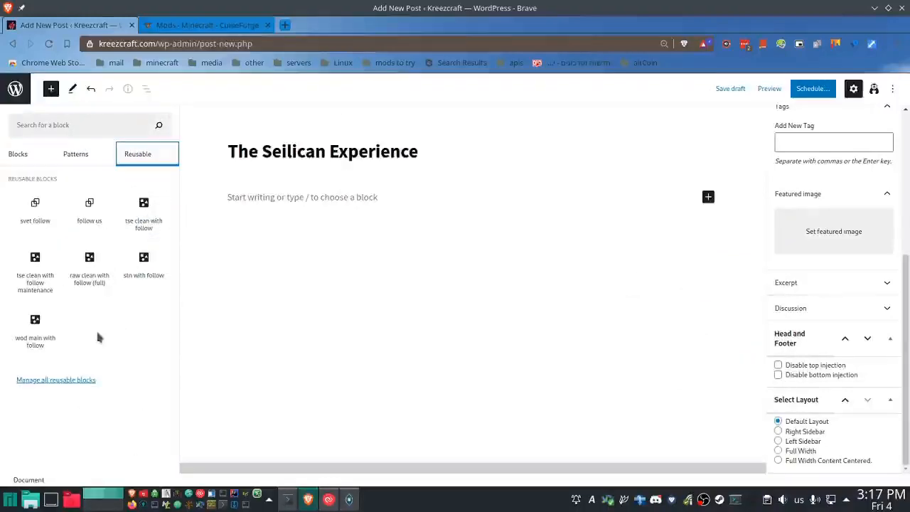
pyautogui.moveTo(52, 344)
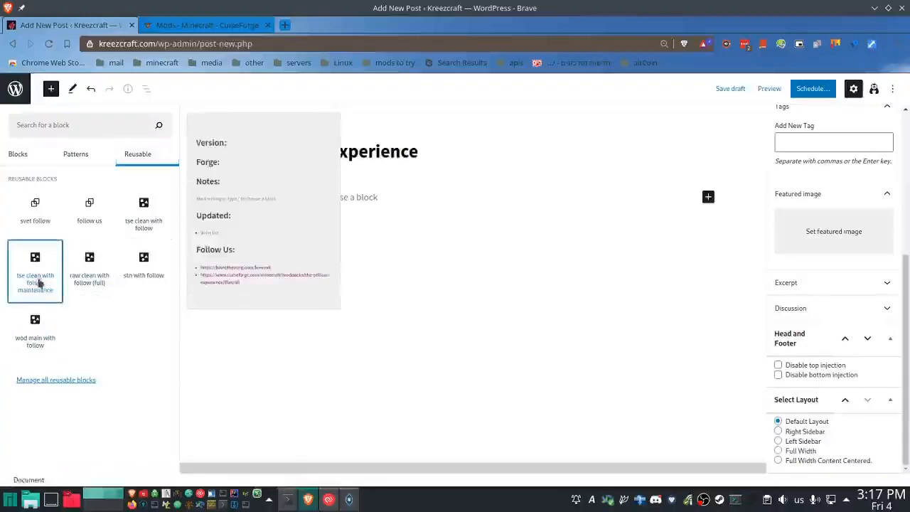
pyautogui.click(38, 283)
pyautogui.click(171, 173)
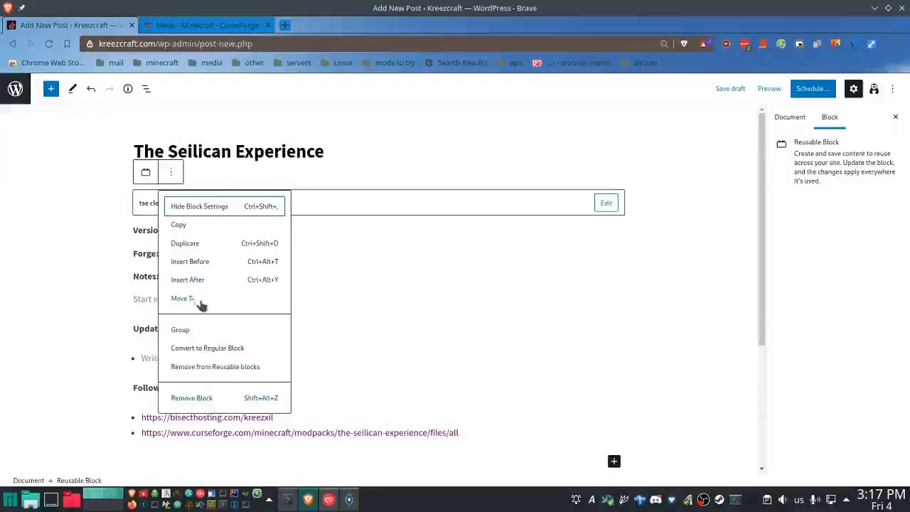
pyautogui.click(204, 348)
# - Complete the Version heading with 3.9.6 and remove the Forge heading block
pyautogui.click(186, 200)
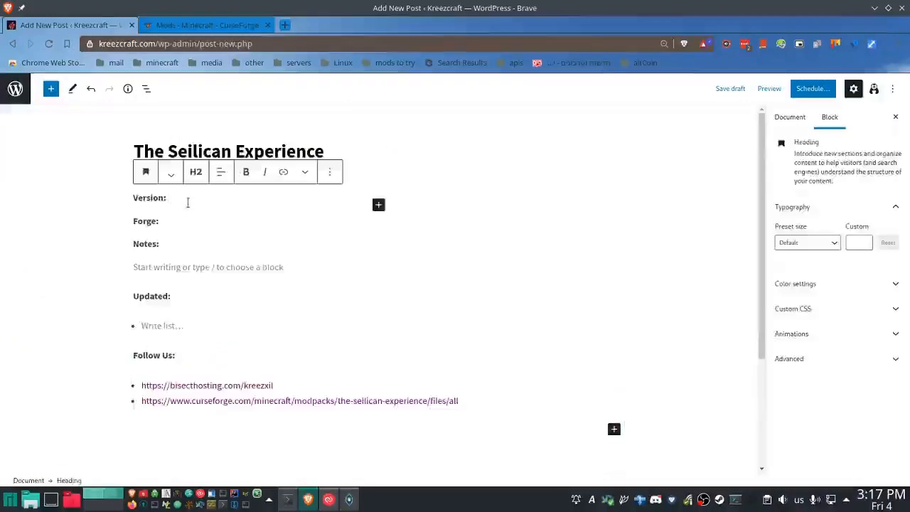
pyautogui.write('3.9.6')
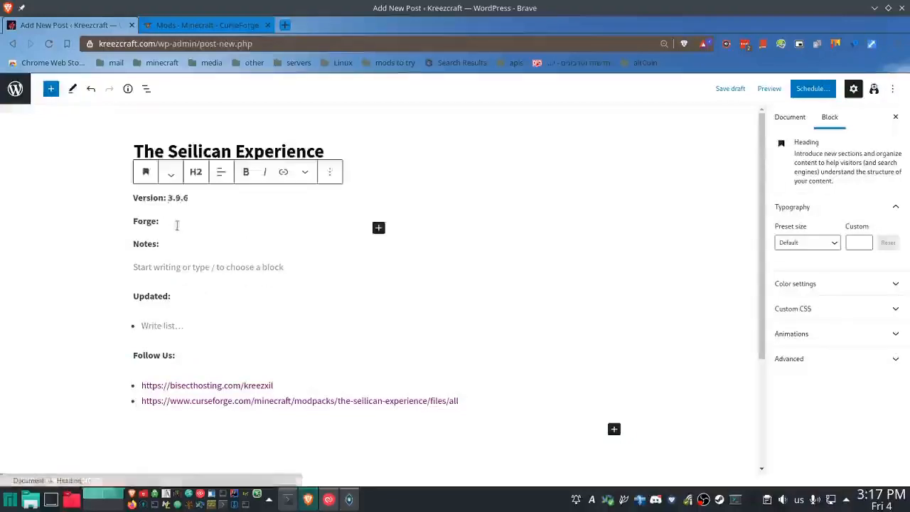
pyautogui.click(200, 222)
pyautogui.click(329, 197)
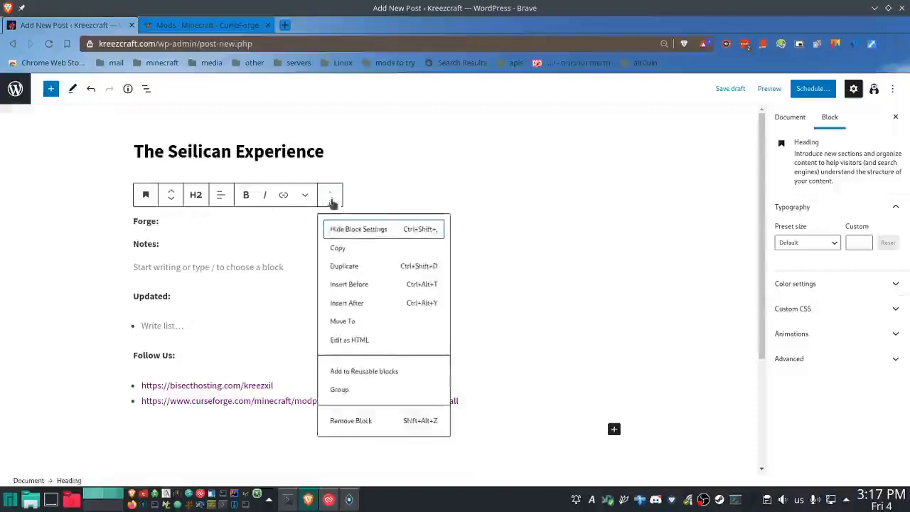
pyautogui.click(358, 419)
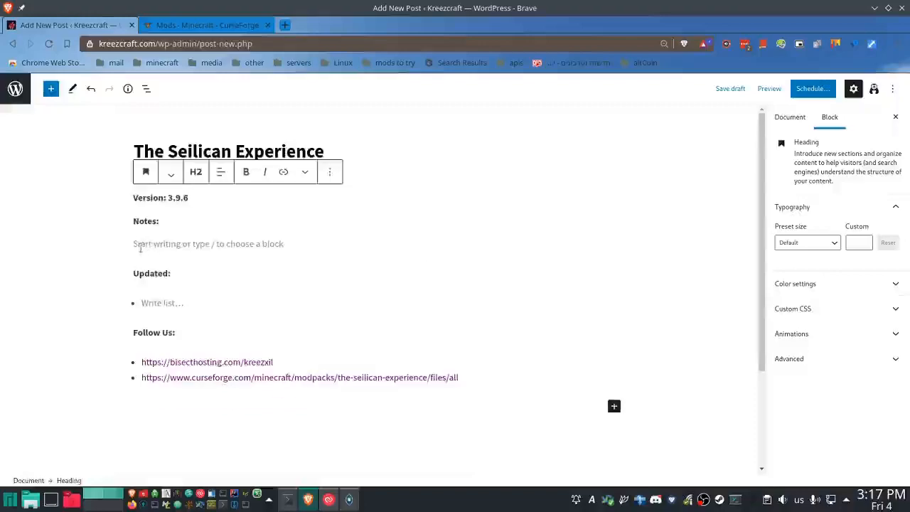
# - Write "Maintenance" in the empty paragraph under the Notes heading
pyautogui.click(245, 249)
pyautogui.write('Maintenance')
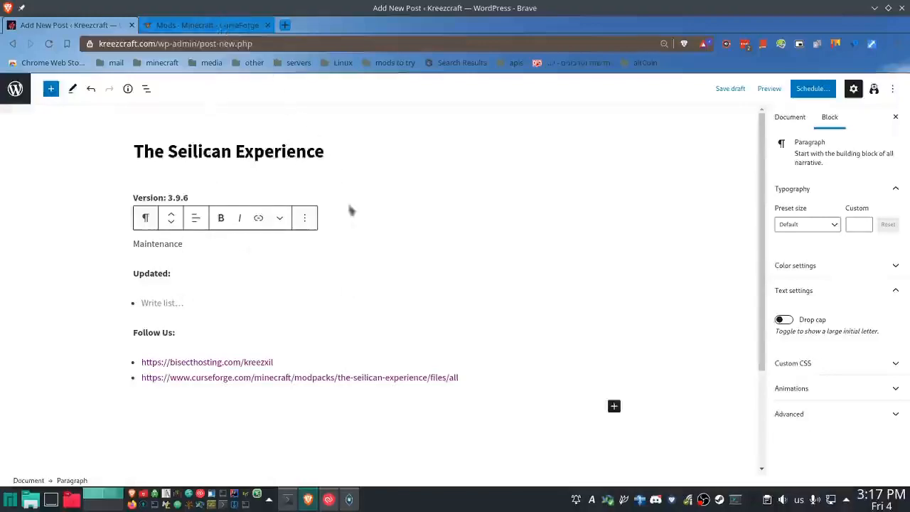
# - Switch to the terminal, list the tse folder's contents and delete all of its .log files with rm *.log
pyautogui.click(348, 500)
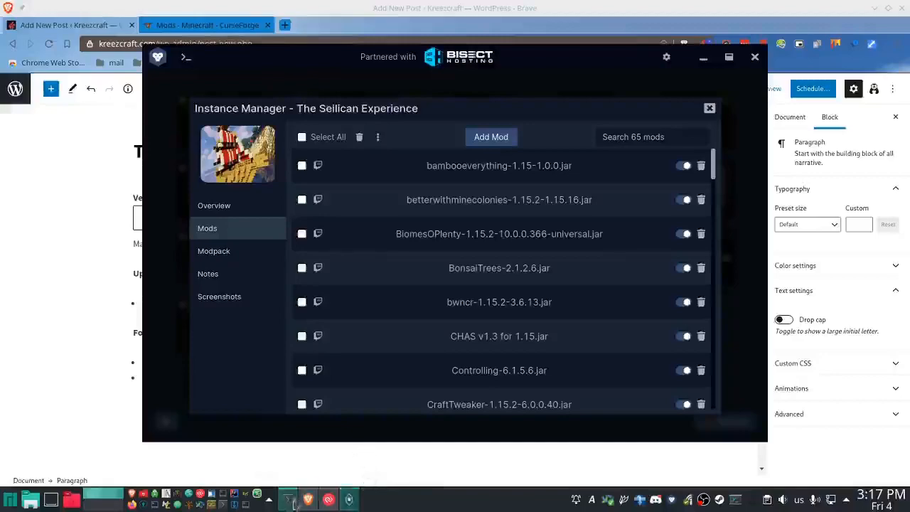
pyautogui.click(291, 500)
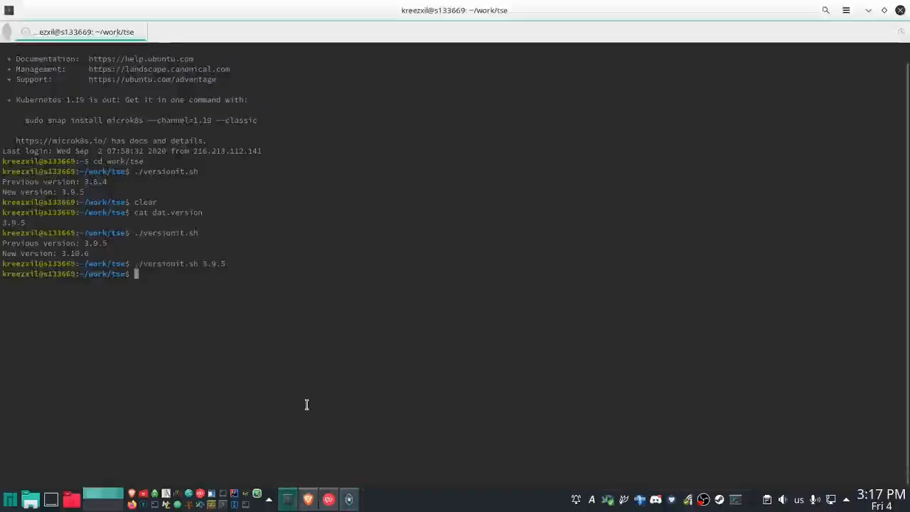
pyautogui.write('ls')
pyautogui.press('Return')
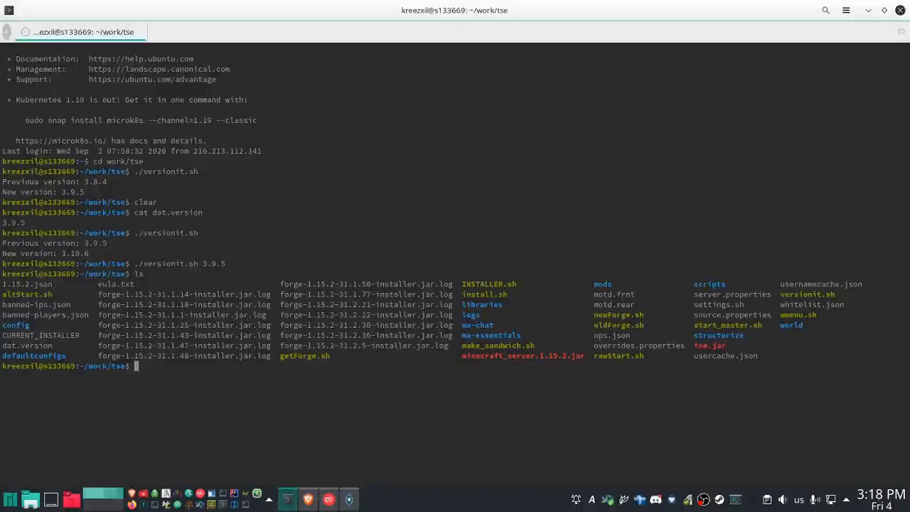
pyautogui.write('rm *.log')
pyautogui.press('Return')
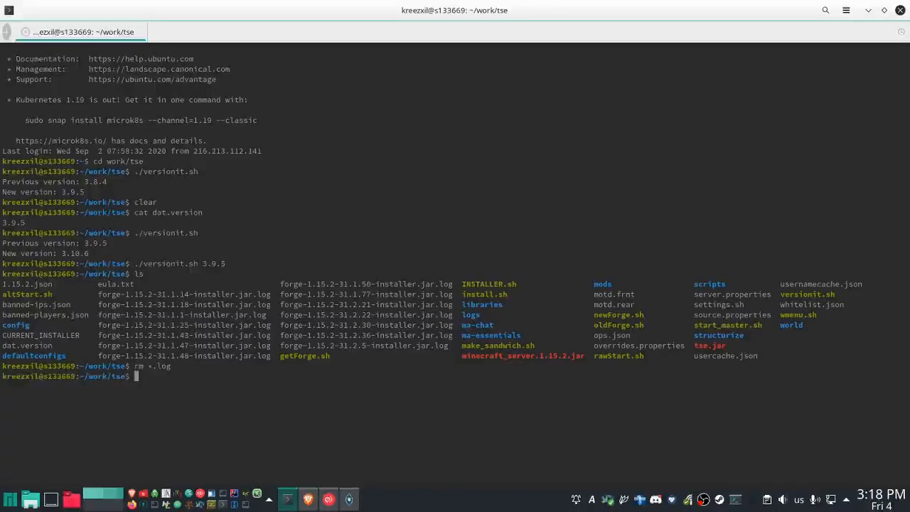
# - Go up to the work folder and read through the mkServer.sh script with less
pyautogui.write('cd ..')
pyautogui.press('Return')
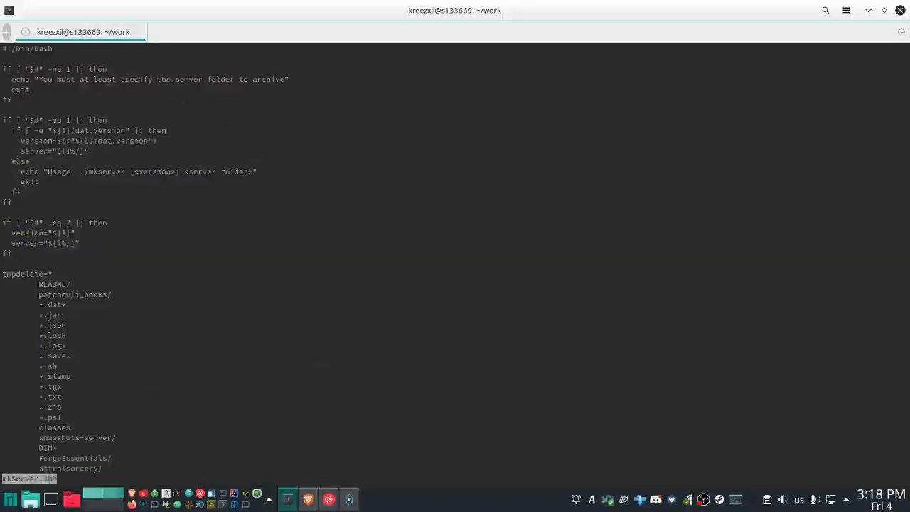
pyautogui.scroll(-4, 145, 265)
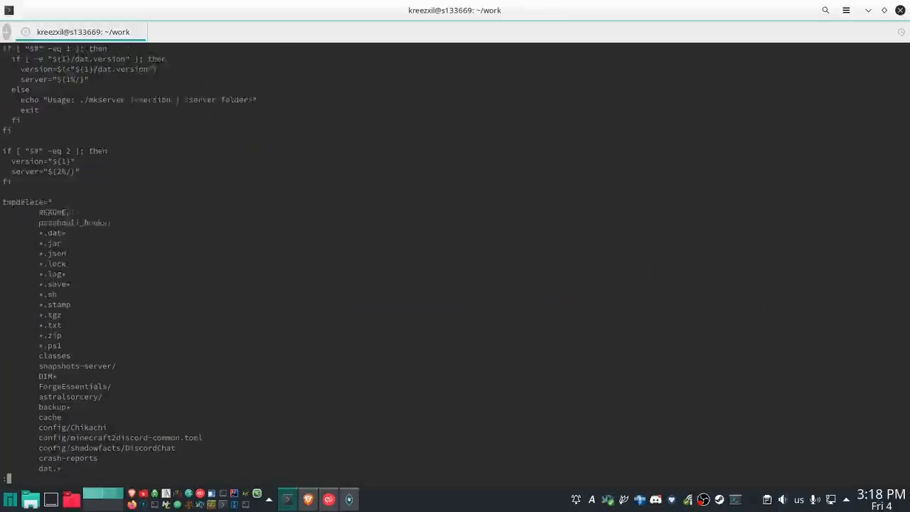
pyautogui.scroll(-8, 144, 265)
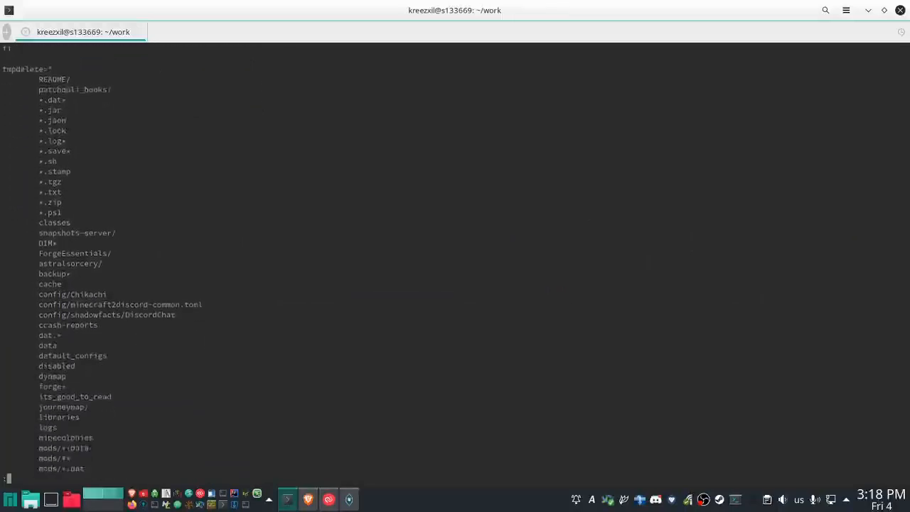
pyautogui.scroll(-9, 144, 265)
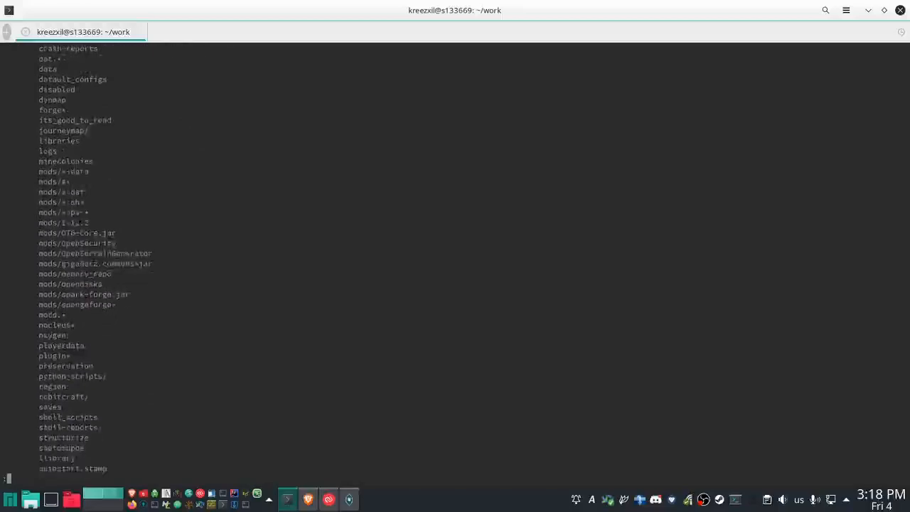
pyautogui.scroll(-8, 145, 265)
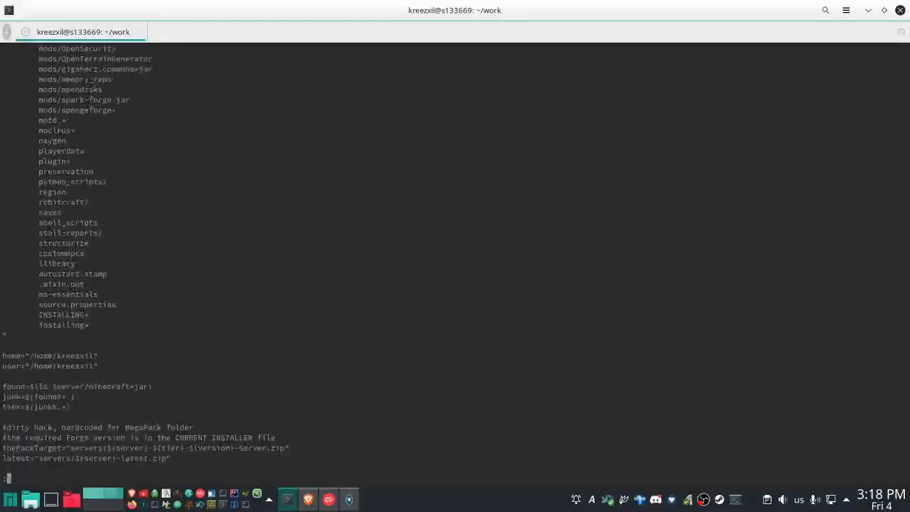
pyautogui.press('q')
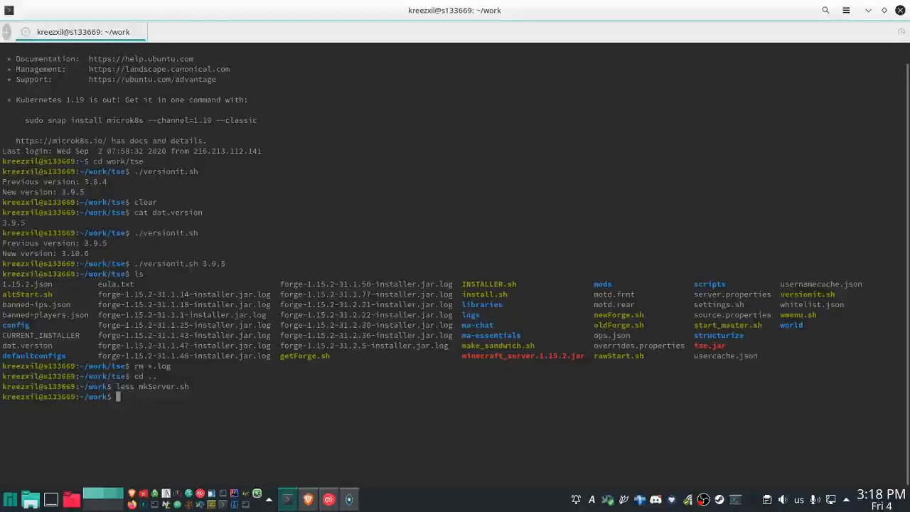
# - Change the terminal's working directory to the mods folder inside tse
pyautogui.write('cd')
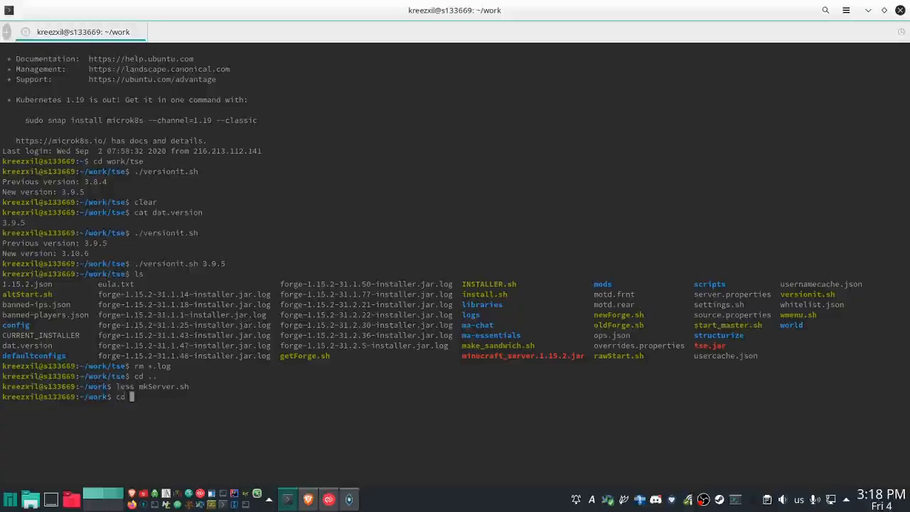
pyautogui.write(' mods')
pyautogui.press('Return')
pyautogui.write('cd tse')
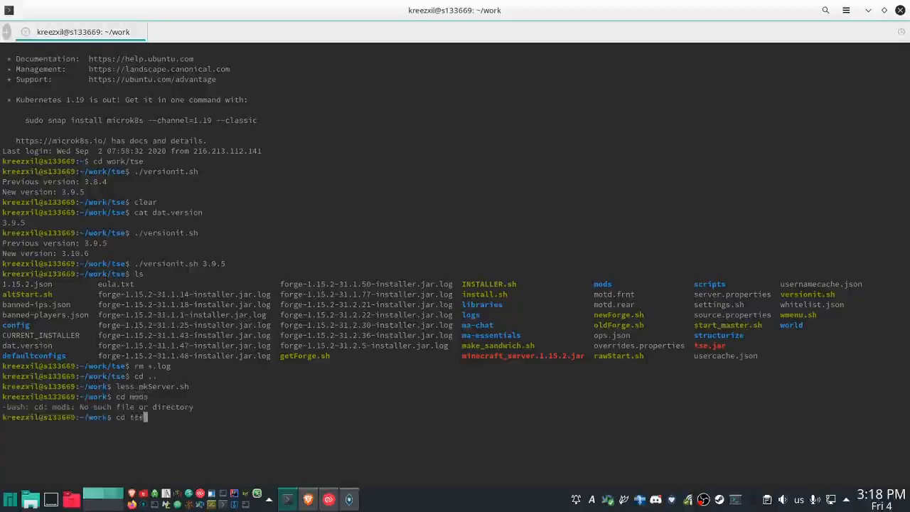
pyautogui.press('Return')
pyautogui.write('cd mods')
pyautogui.press('Return')
# - Rerun the last rename command from history, rename 'y/A-Z/a-z/' *, to lowercase the mods folder's file names, and list the files
pyautogui.write('re')
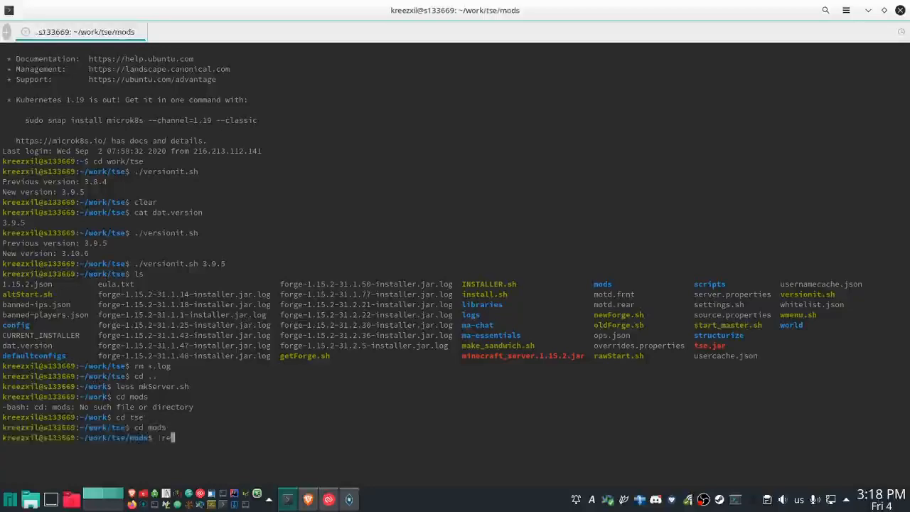
pyautogui.write('name')
pyautogui.press('Return')
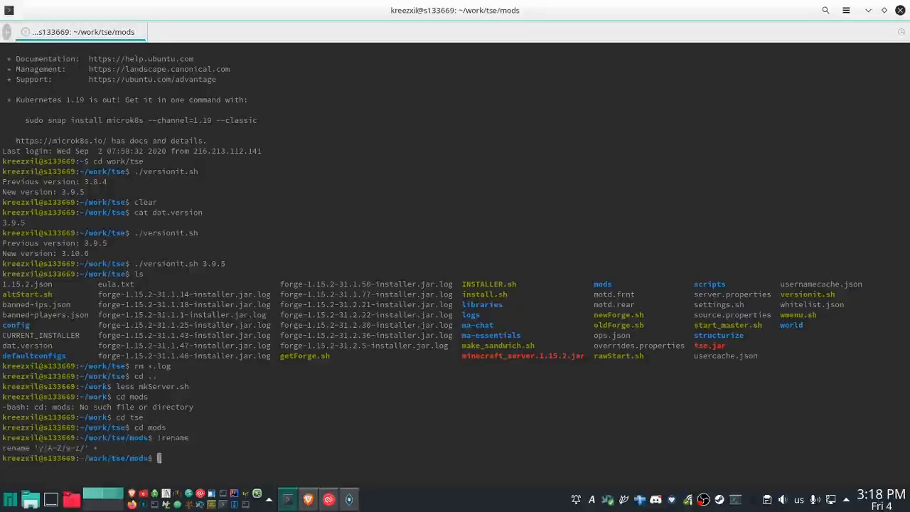
pyautogui.write('ls')
pyautogui.press('Return')
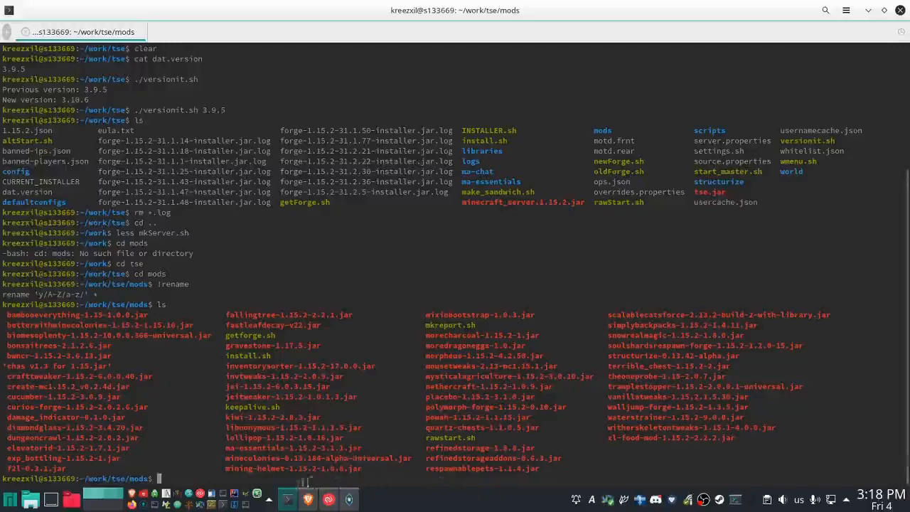
# - Switch to GDLauncher and update the FallingTree mod in The Seilican Experience's mod list
pyautogui.click(349, 501)
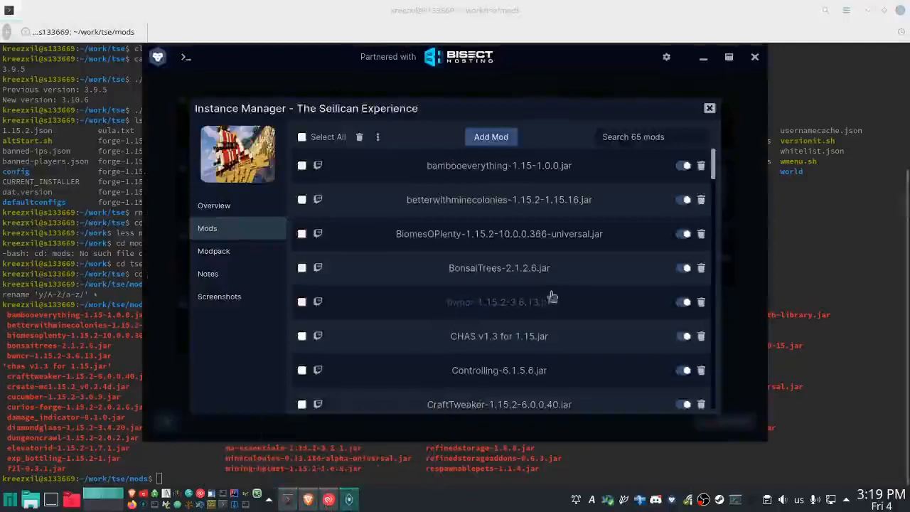
pyautogui.scroll(-5, 573, 266)
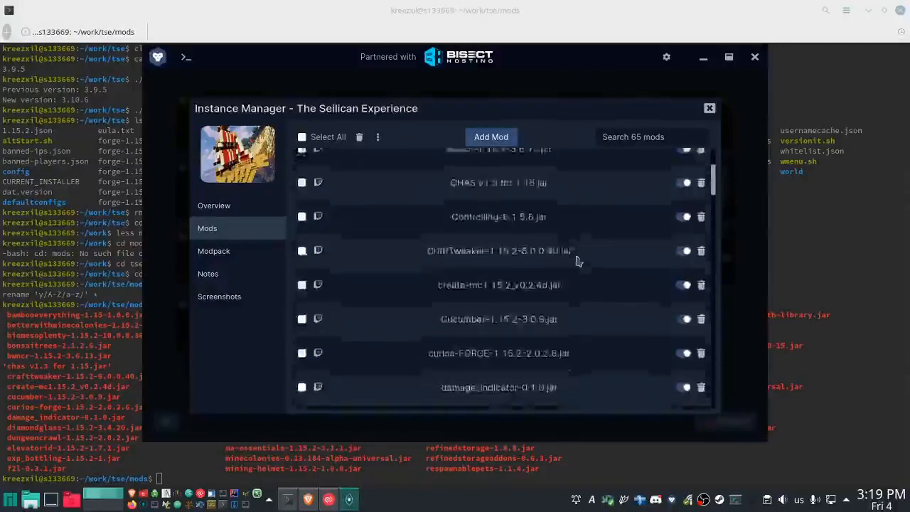
pyautogui.scroll(-4, 579, 262)
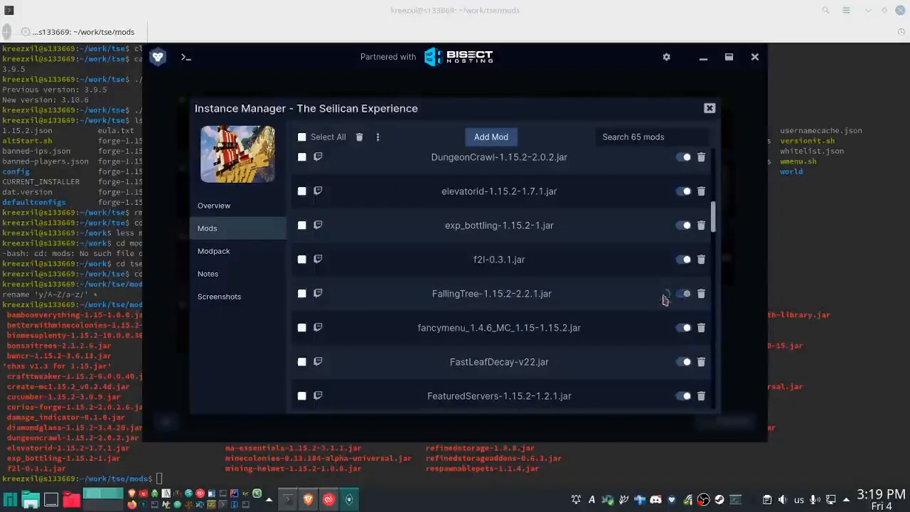
# - Switch to the terminal and delete fallingtree-1.15.2-2.2.1.jar from the mods folder with rm
pyautogui.click(603, 448)
pyautogui.write('rm fal')
pyautogui.press('Tab')
pyautogui.press('Return')
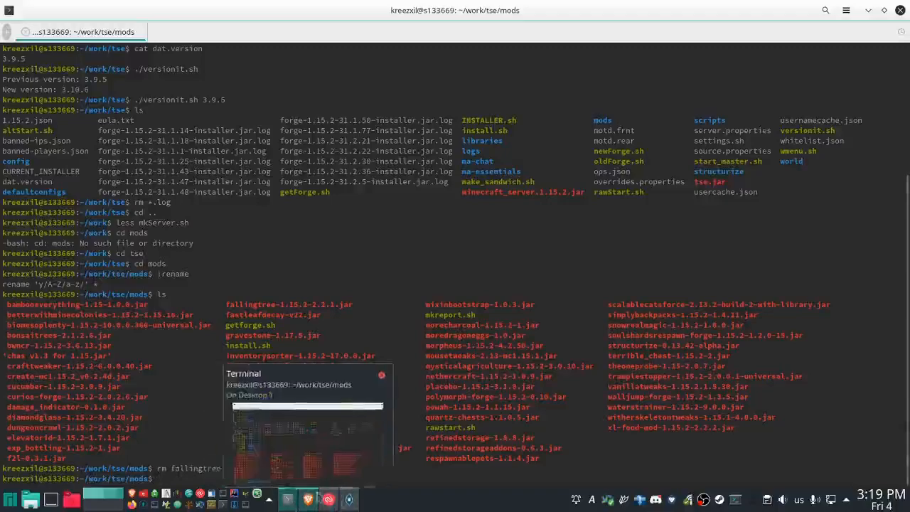
# - Switch to Brave and open the Falling Tree files page on CurseForge, filtered to game version 1.15.2
pyautogui.moveTo(347, 502)
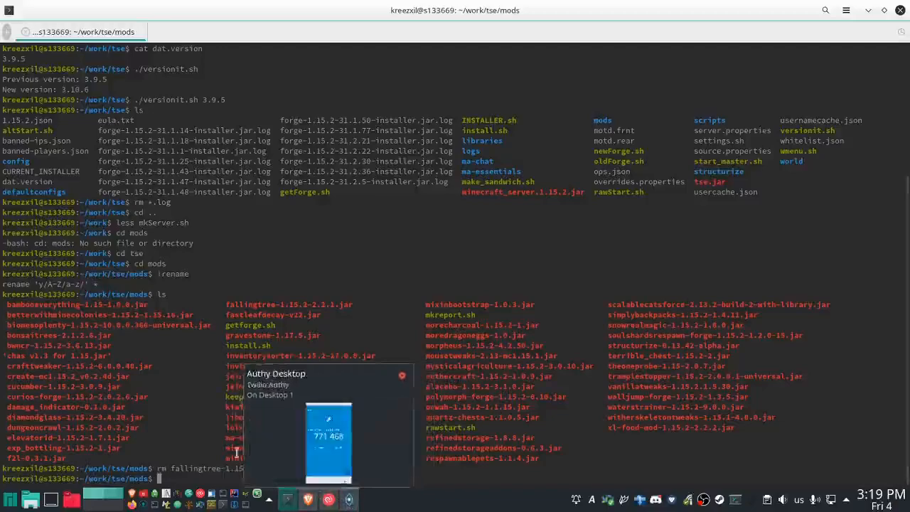
pyautogui.click(310, 502)
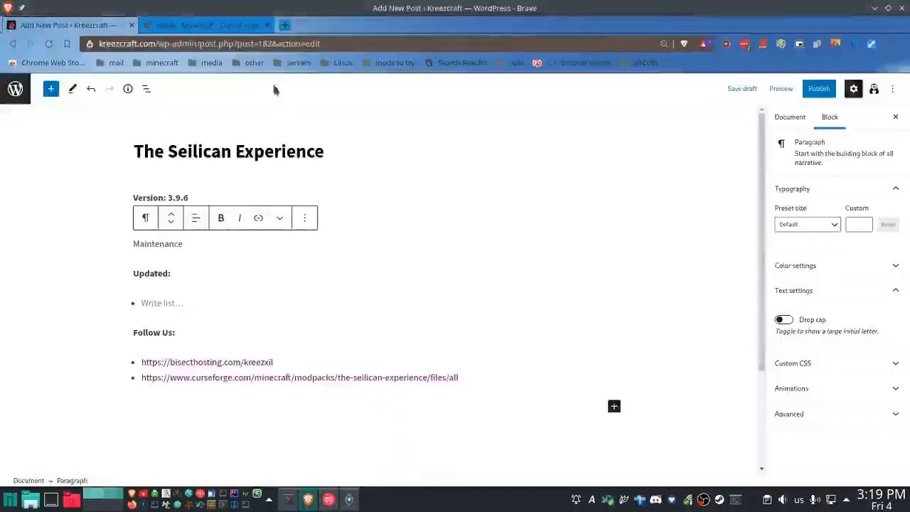
pyautogui.click(227, 25)
pyautogui.click(249, 42)
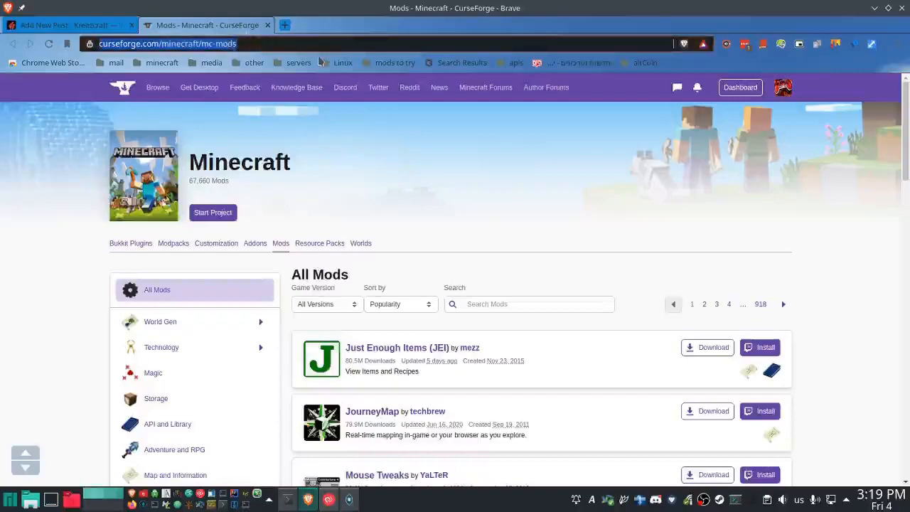
pyautogui.write('curseforge.com falling')
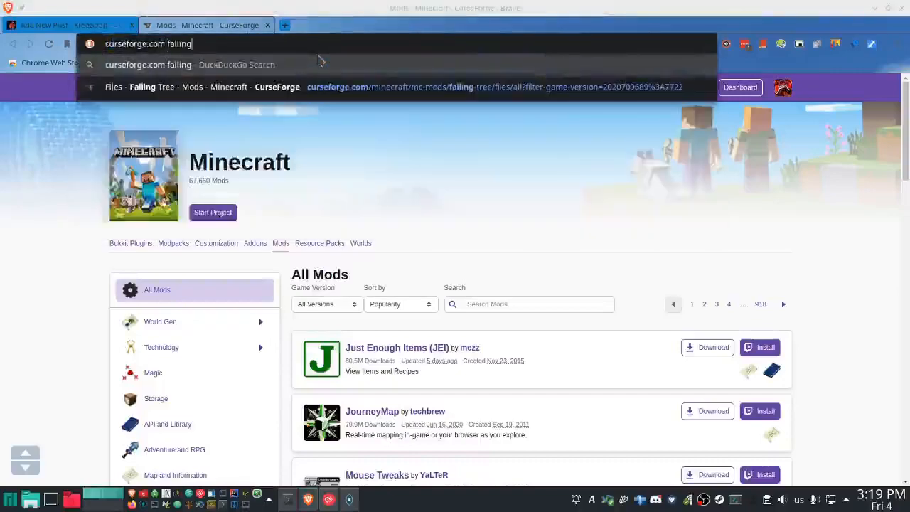
pyautogui.press('Down')
pyautogui.hotkey('ctrl', 'BackSpace')
pyautogui.hotkey('ctrl', 'BackSpace')
pyautogui.hotkey('ctrl', 'BackSpace')
pyautogui.hotkey('ctrl', 'BackSpace')
pyautogui.hotkey('ctrl', 'BackSpace')
pyautogui.hotkey('ctrl', 'BackSpace')
pyautogui.hotkey('ctrl', 'BackSpace')
pyautogui.press('BackSpace')
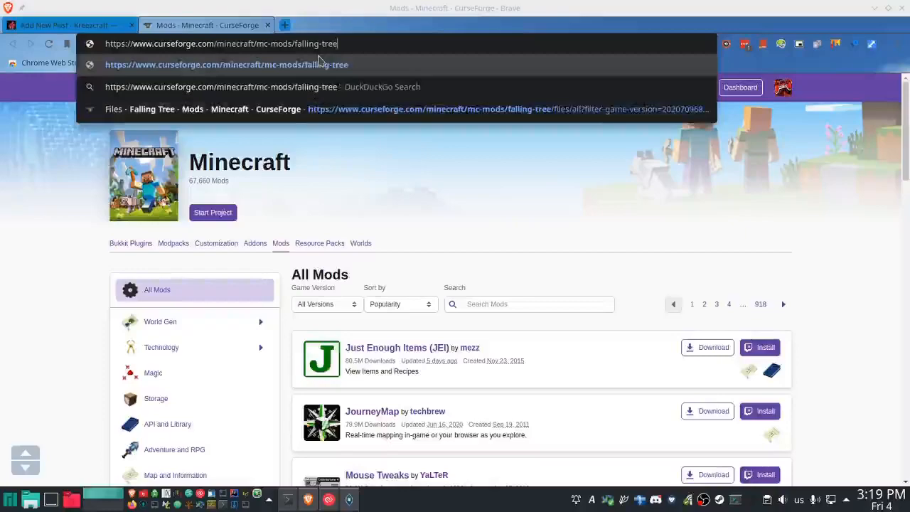
pyautogui.write('f15')
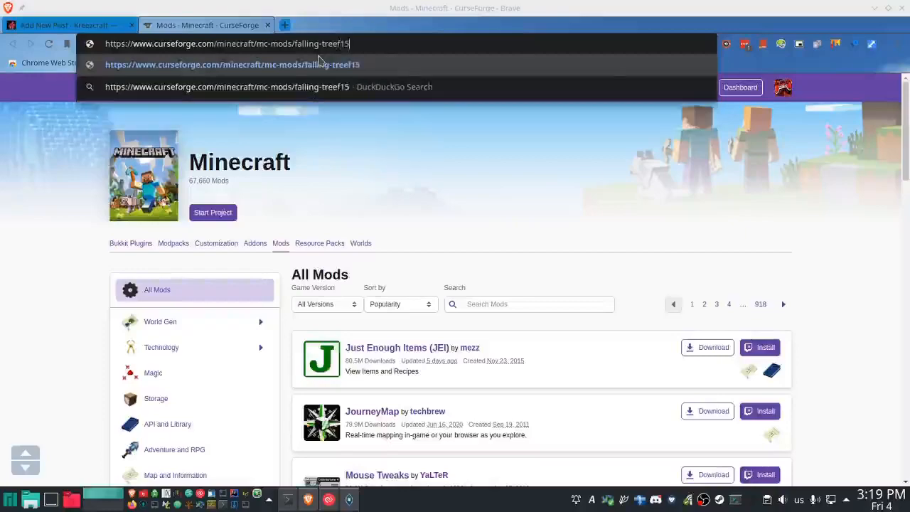
pyautogui.press('space')
pyautogui.press('Return')
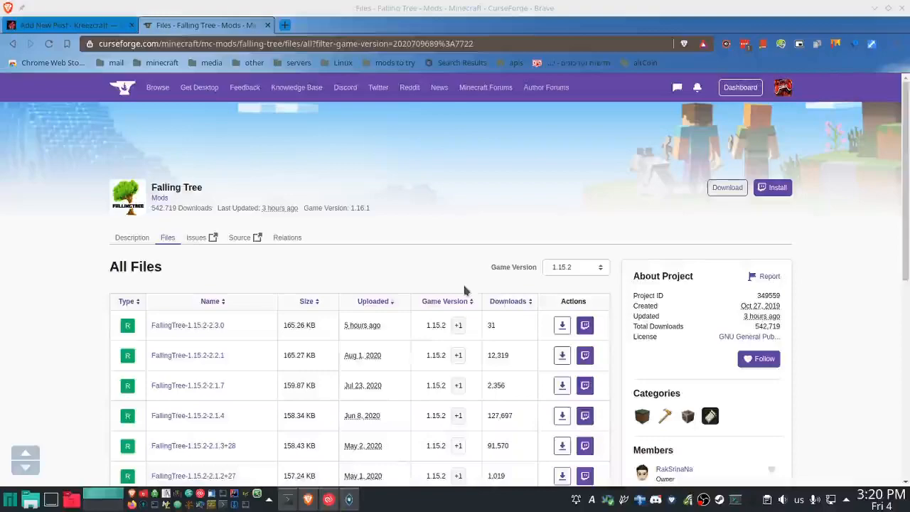
# - Copy the FallingTree-1.15.2-2.3.0 download link and add it as the file link falling-tree/files/3049585 in the post's Updated list, followed by a new bullet
pyautogui.rightClick(561, 329)
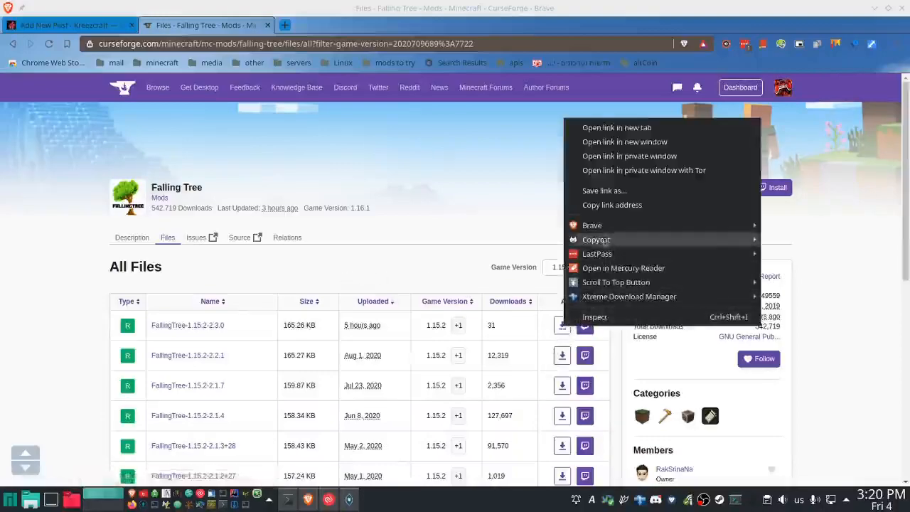
pyautogui.click(603, 205)
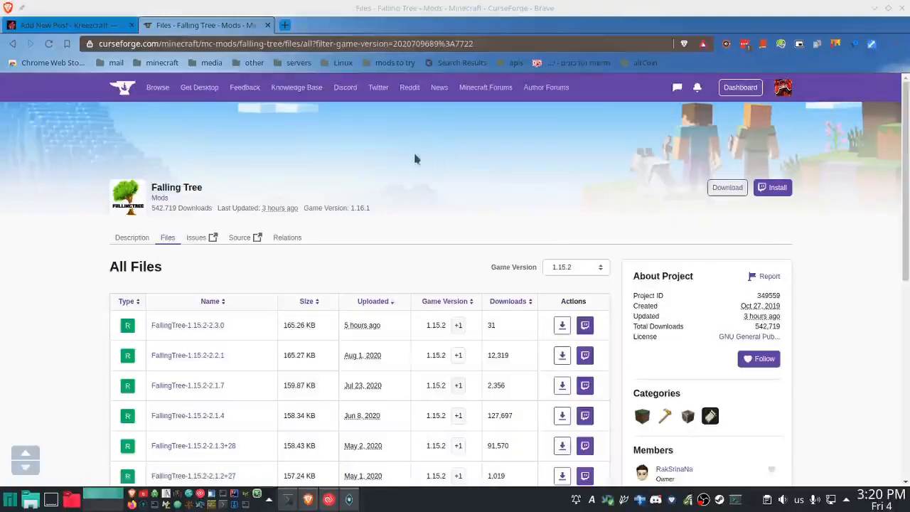
pyautogui.click(106, 27)
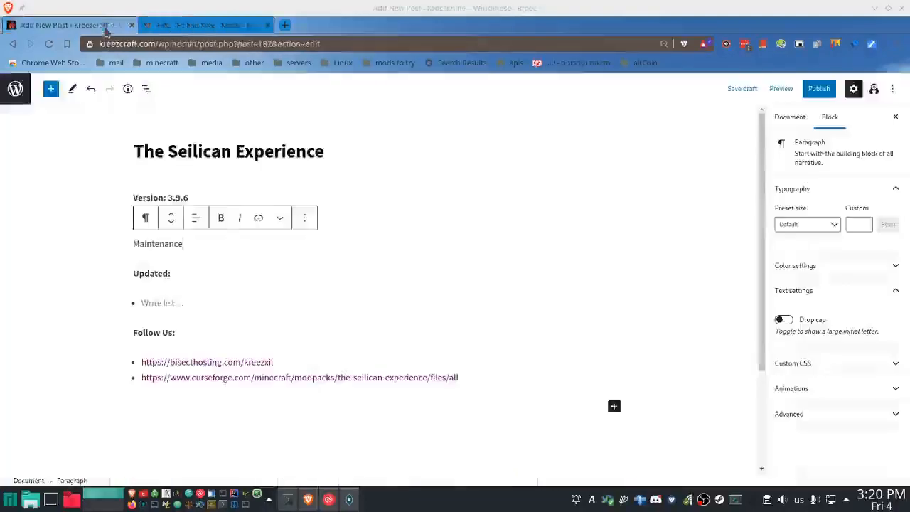
pyautogui.click(181, 303)
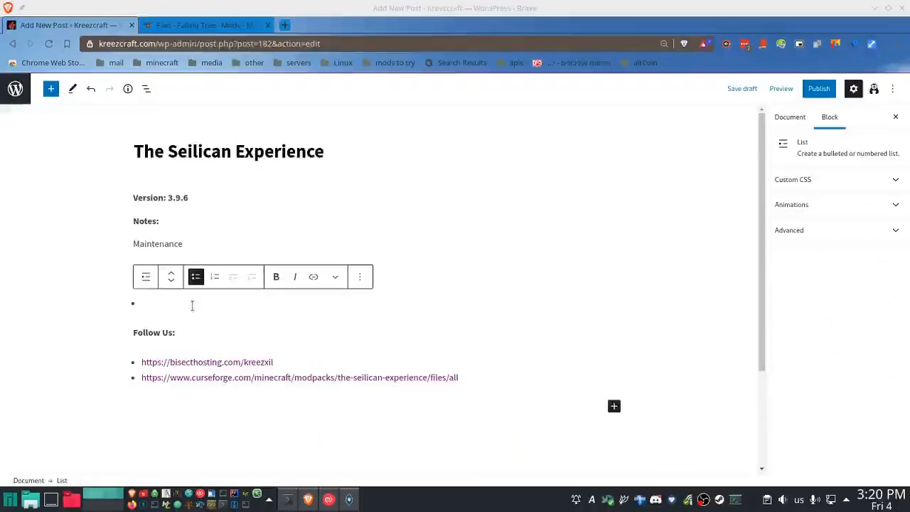
pyautogui.hotkey('ctrl', 'k')
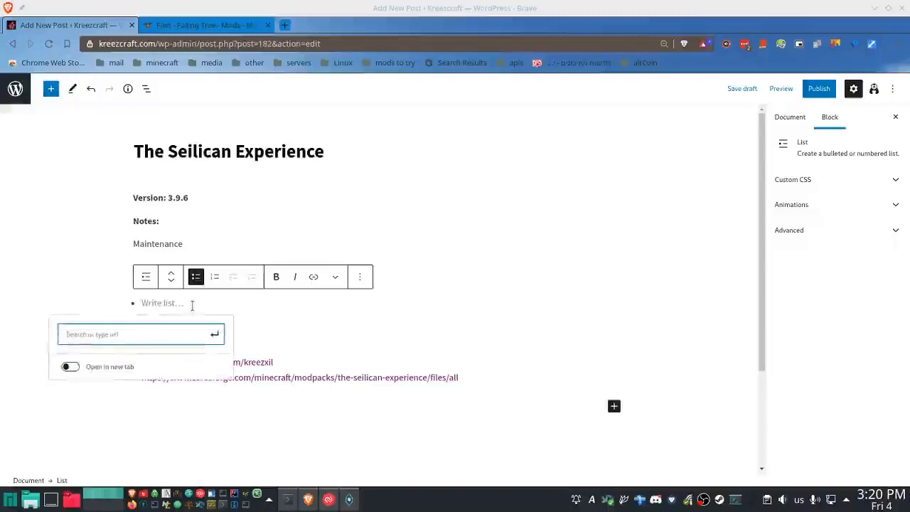
pyautogui.press('Escape')
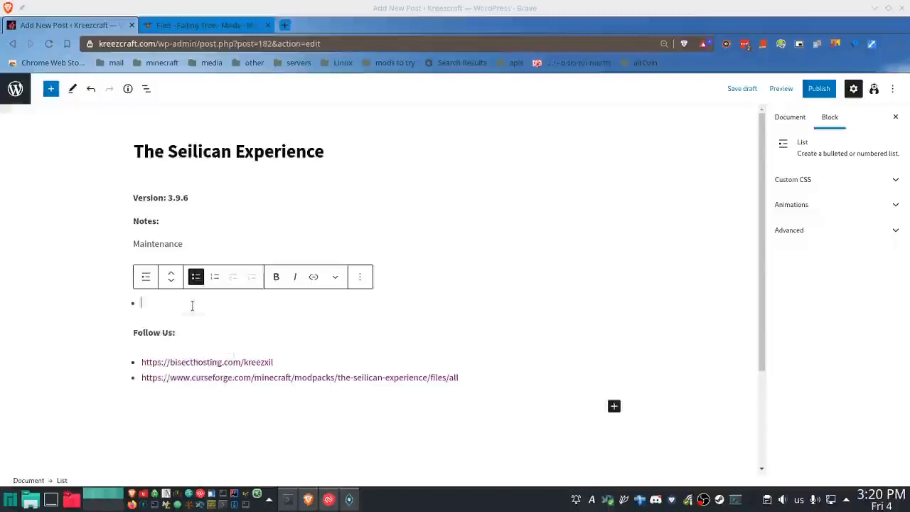
pyautogui.hotkey('ctrl', 'v')
pyautogui.press('Return')
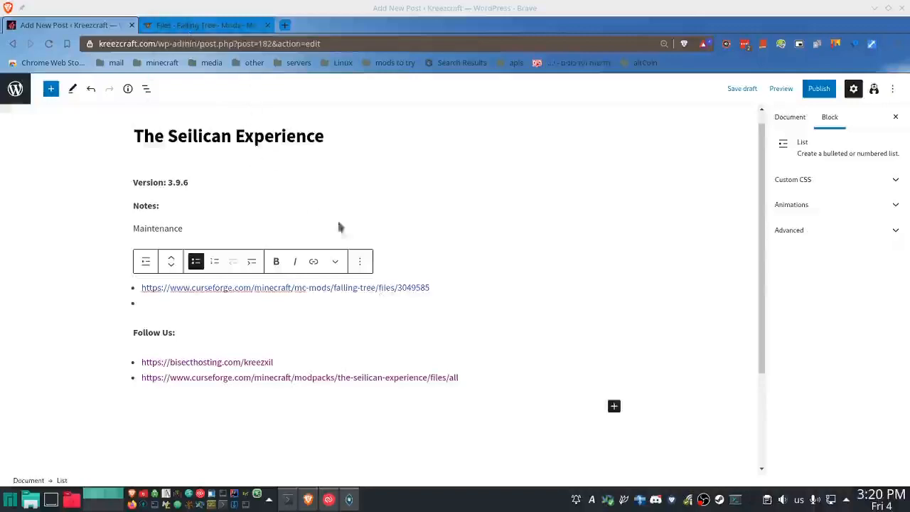
# - Switch to GDLauncher and update the minecolonies mod in the instance's mod list
pyautogui.click(350, 500)
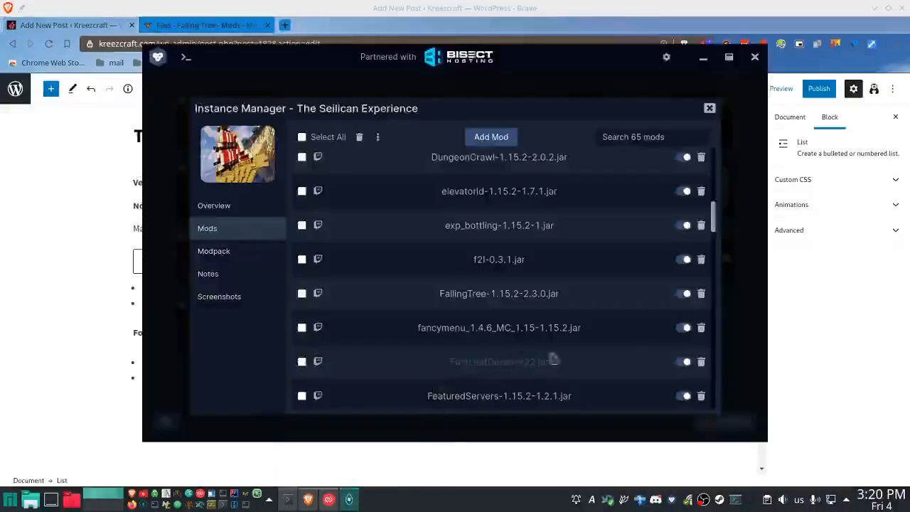
pyautogui.scroll(-5, 616, 320)
pyautogui.scroll(-6, 616, 320)
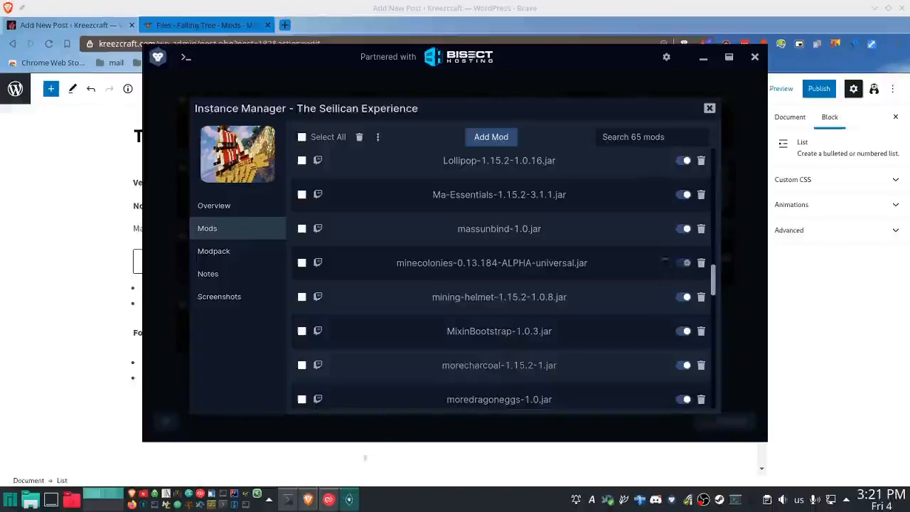
# - Switch to the terminal and delete minecolonies-0.13.184-alpha-universal.jar from the mods folder with rm
pyautogui.hotkey('alt', 'Tab')
pyautogui.write('rm mine')
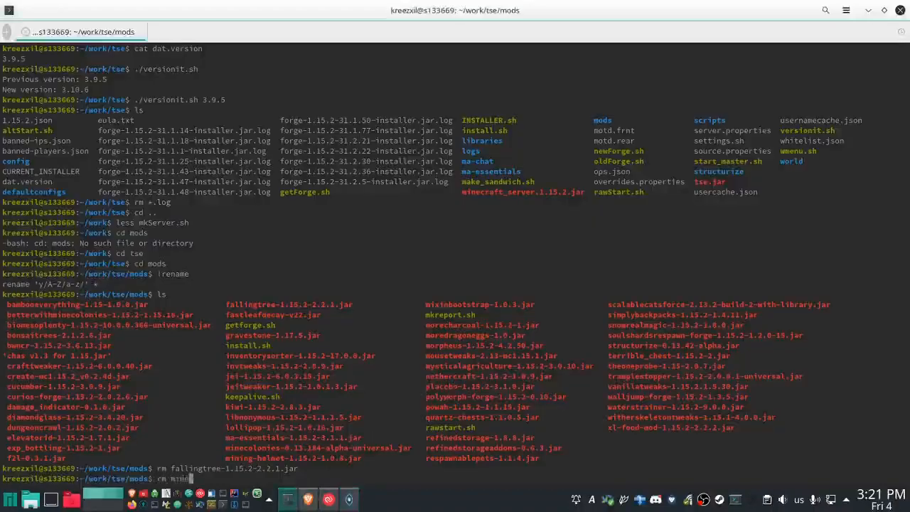
pyautogui.press('Tab')
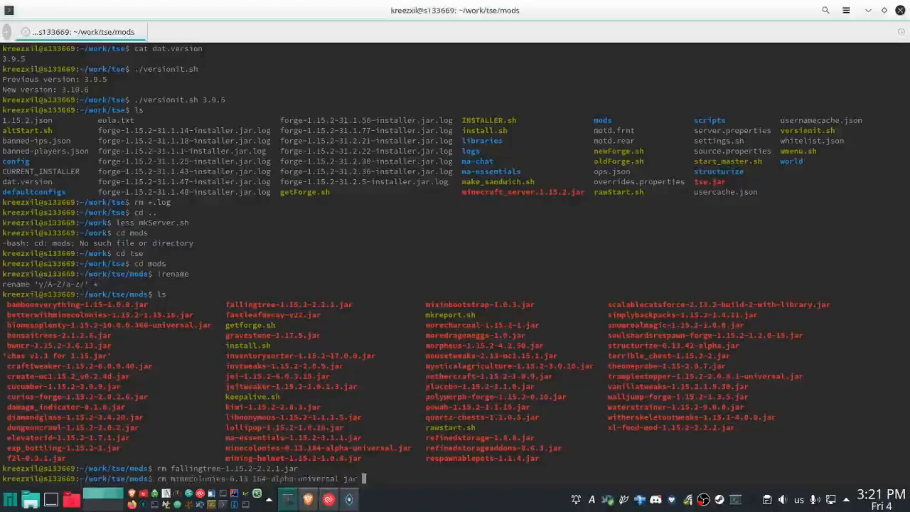
pyautogui.press('Return')
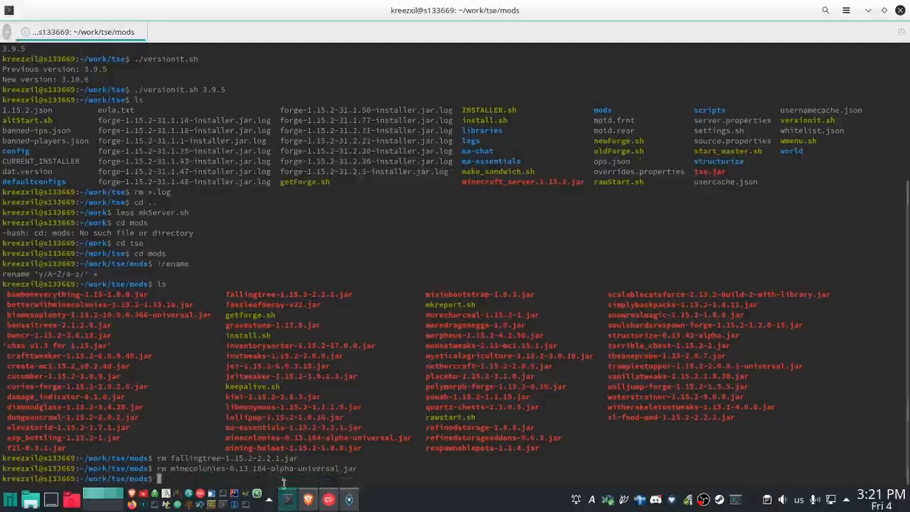
# - Switch to Brave and open the MineColonies files page on CurseForge, filtered to game version 1.15.2, in the Falling Tree tab
pyautogui.click(311, 505)
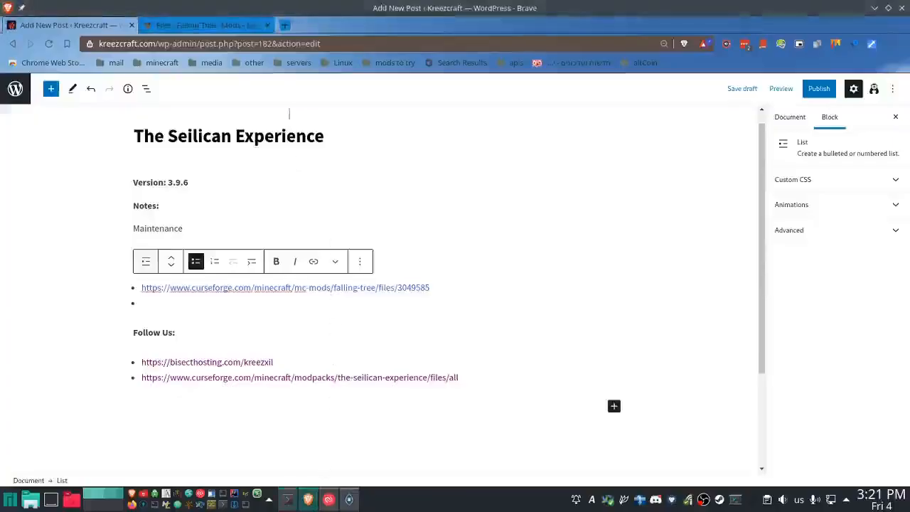
pyautogui.click(343, 40)
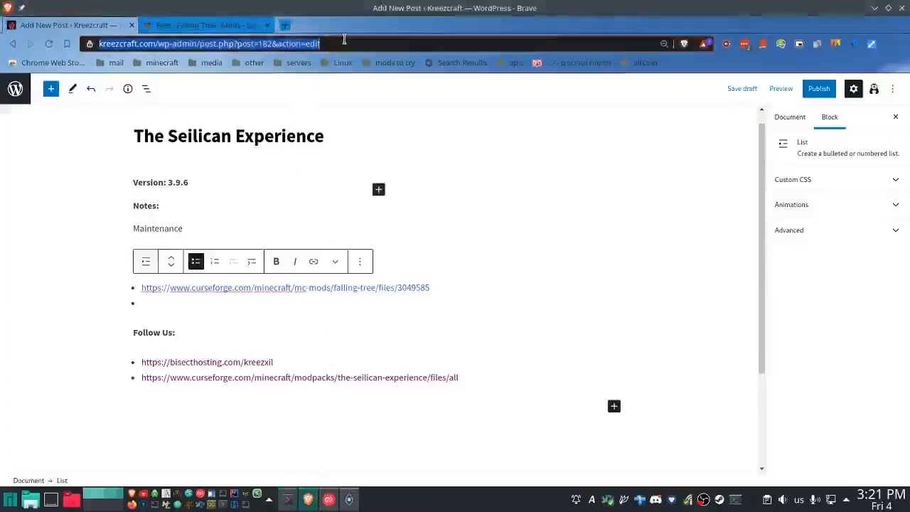
pyautogui.click(231, 27)
pyautogui.click(349, 44)
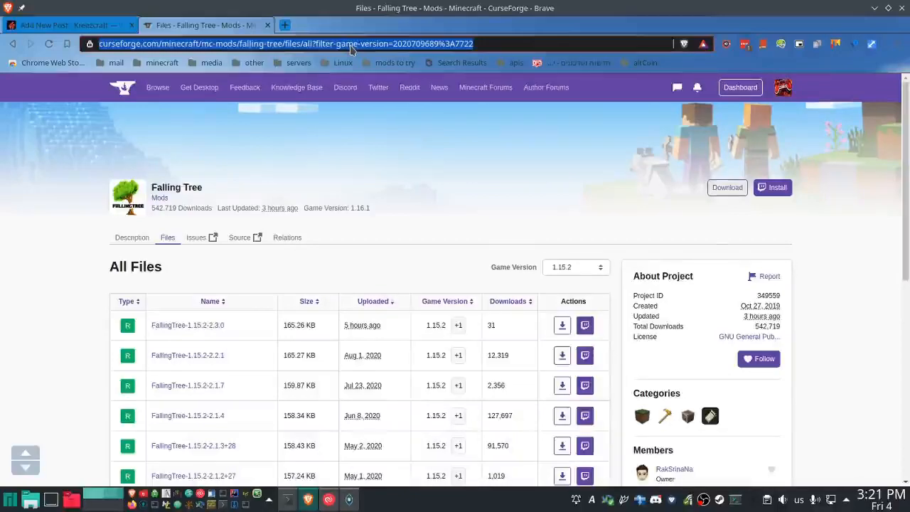
pyautogui.write('curseforge.com')
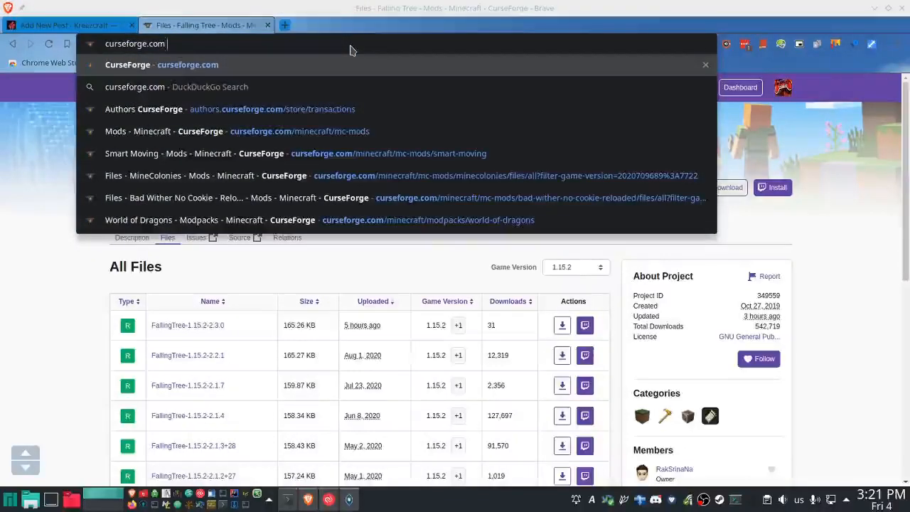
pyautogui.write(' scf')
pyautogui.press('BackSpace')
pyautogui.press('BackSpace')
pyautogui.press('BackSpace')
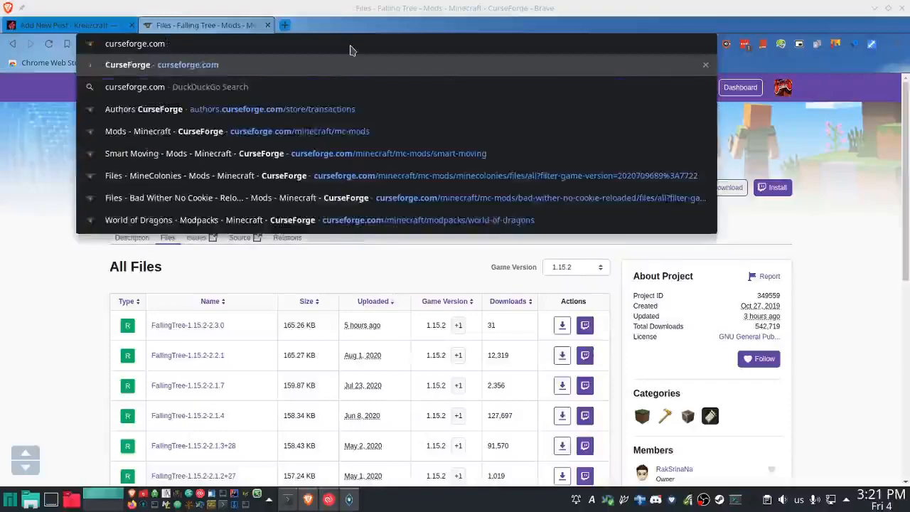
pyautogui.write('m')
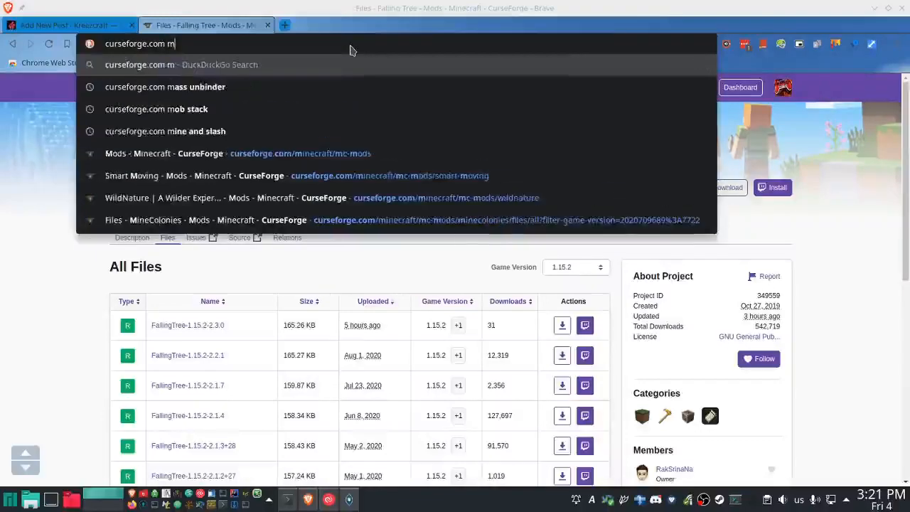
pyautogui.press('BackSpace')
pyautogui.write('minecolonies')
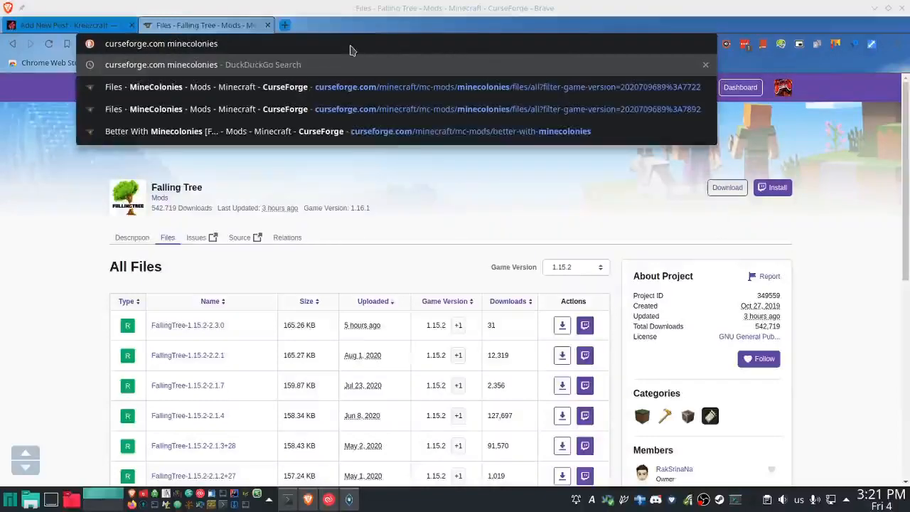
pyautogui.press('Down')
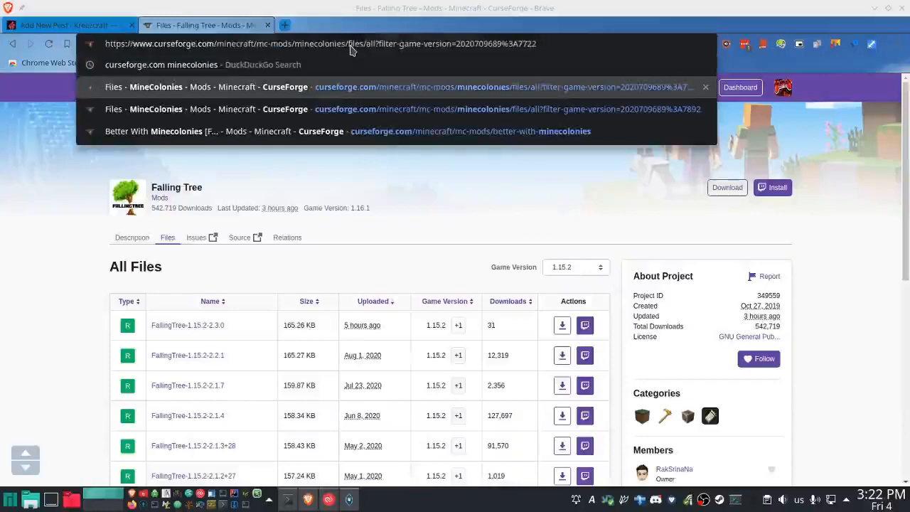
pyautogui.press('Return')
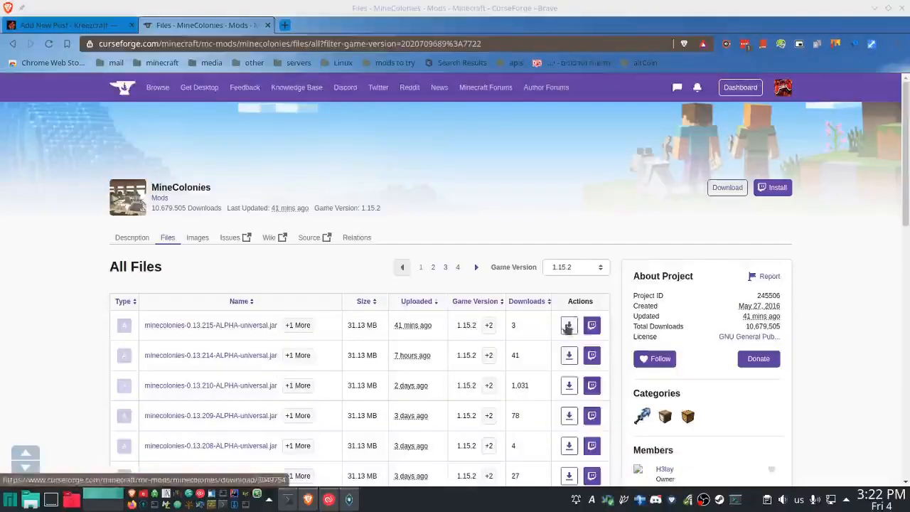
# - Copy the minecolonies-0.13.215-ALPHA-universal download link and add it as minecolonies/files/3049754 in the post's Updated list, followed by a new bullet
pyautogui.rightClick(569, 327)
pyautogui.click(603, 204)
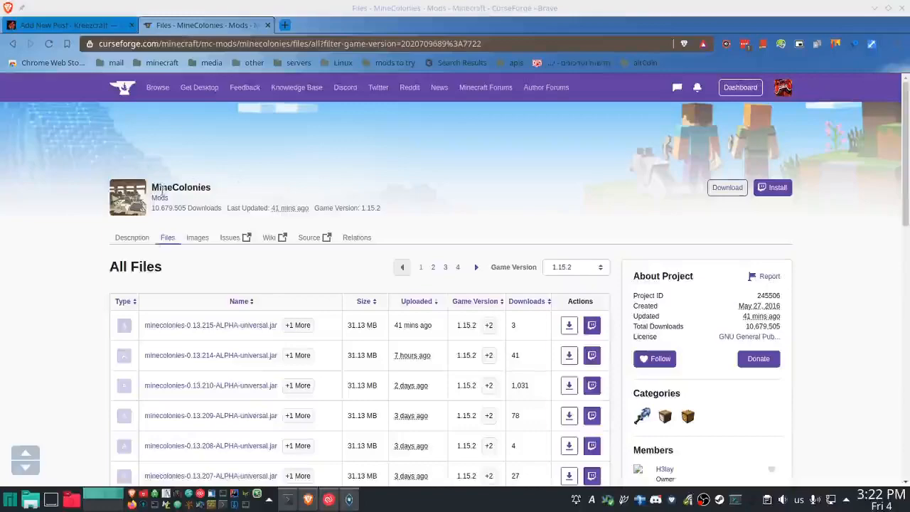
pyautogui.click(86, 26)
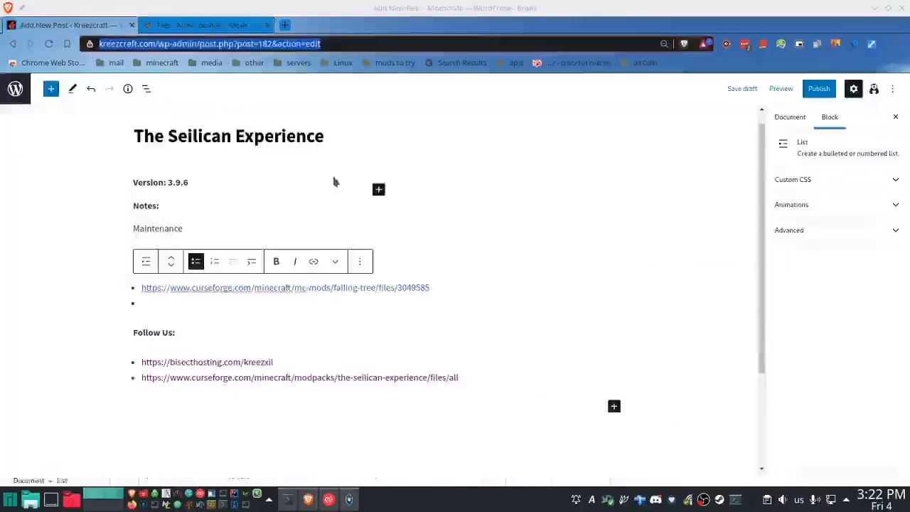
pyautogui.click(158, 304)
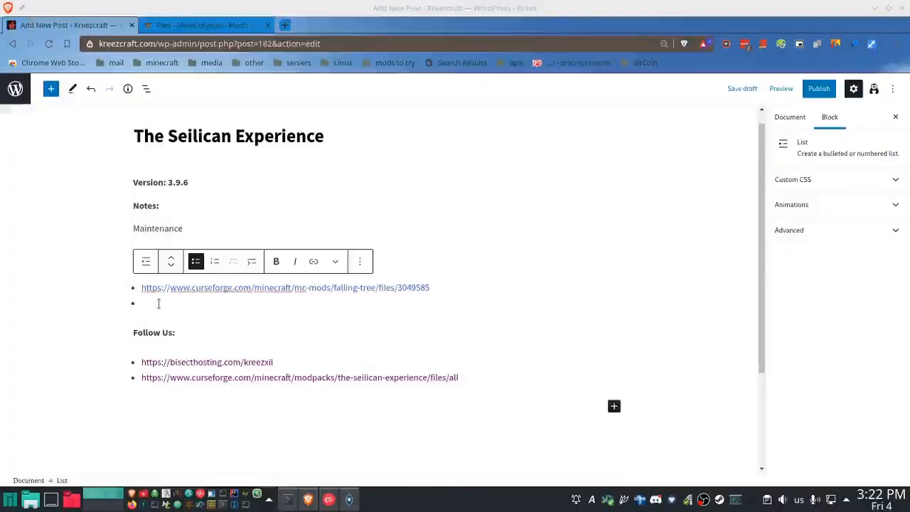
pyautogui.click(197, 29)
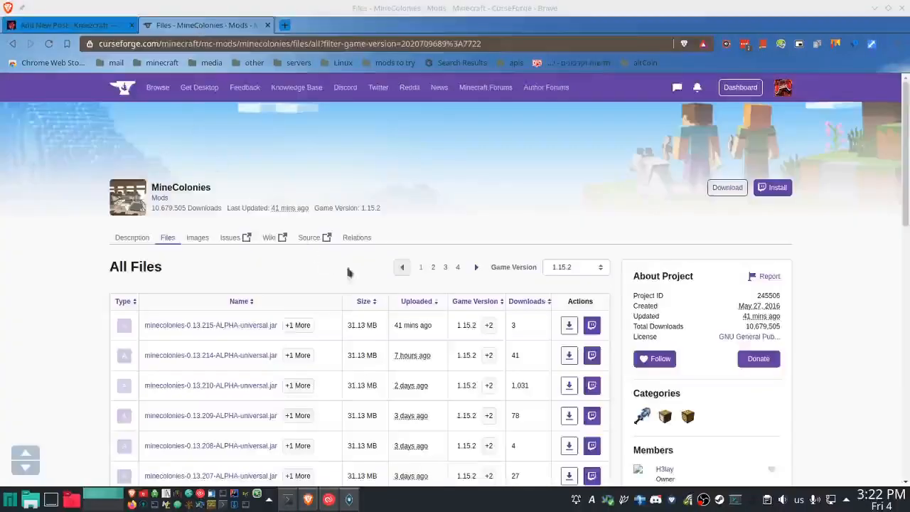
# - Switch to GDLauncher and update the structurize mod in the instance's mod list
pyautogui.click(350, 500)
pyautogui.scroll(-8, 524, 321)
pyautogui.scroll(-8, 528, 327)
pyautogui.scroll(-1, 530, 323)
pyautogui.scroll(5, 545, 330)
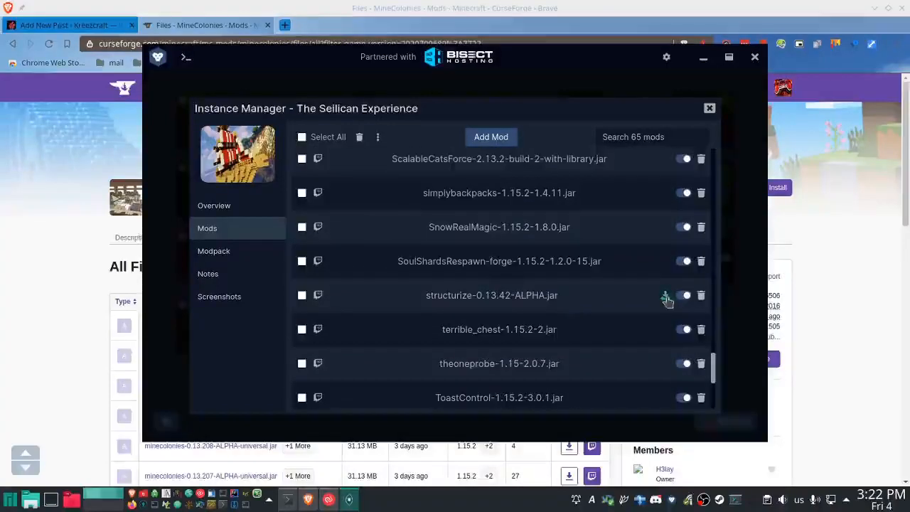
# - Switch to the terminal and delete structurize-0.13.42-alpha.jar from the mods folder with rm
pyautogui.click(282, 505)
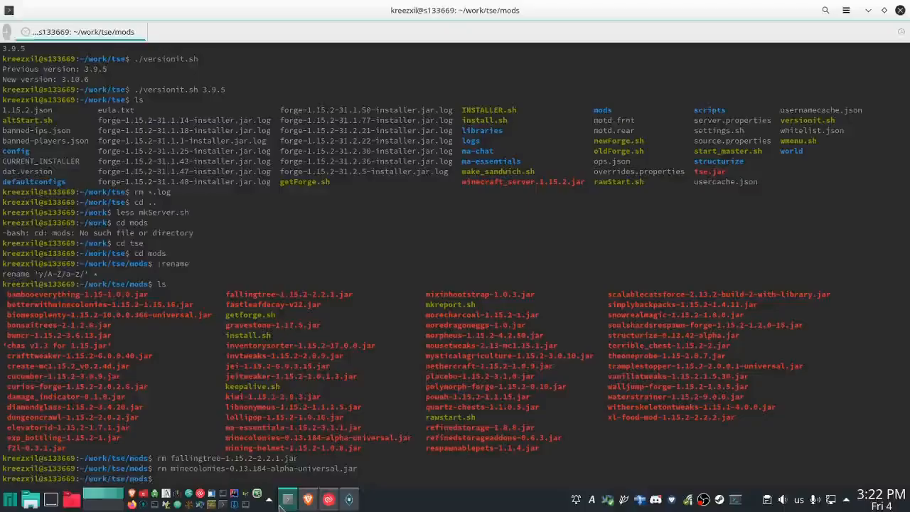
pyautogui.write('rm st')
pyautogui.press('Tab')
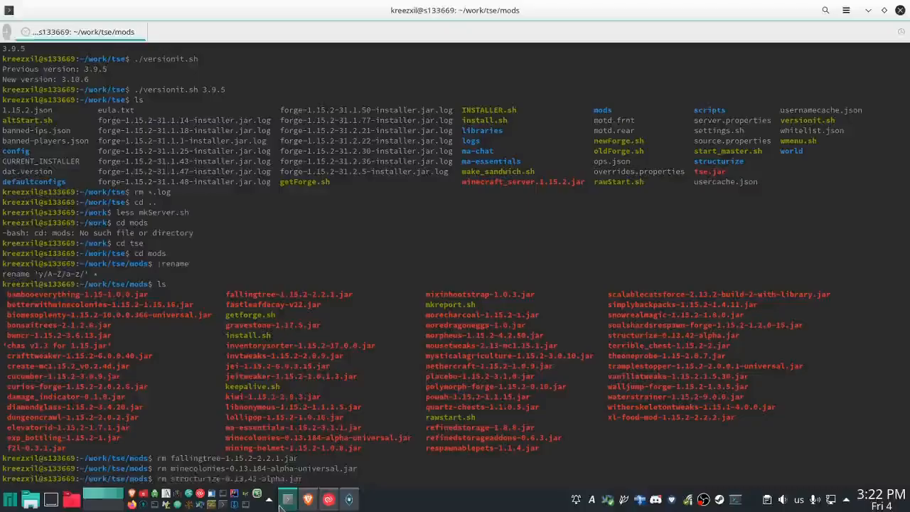
pyautogui.press('Return')
# - Switch to Brave and open the Structurize files page on CurseForge, filtered to game version 1.15.2, in the MineColonies tab
pyautogui.click(308, 500)
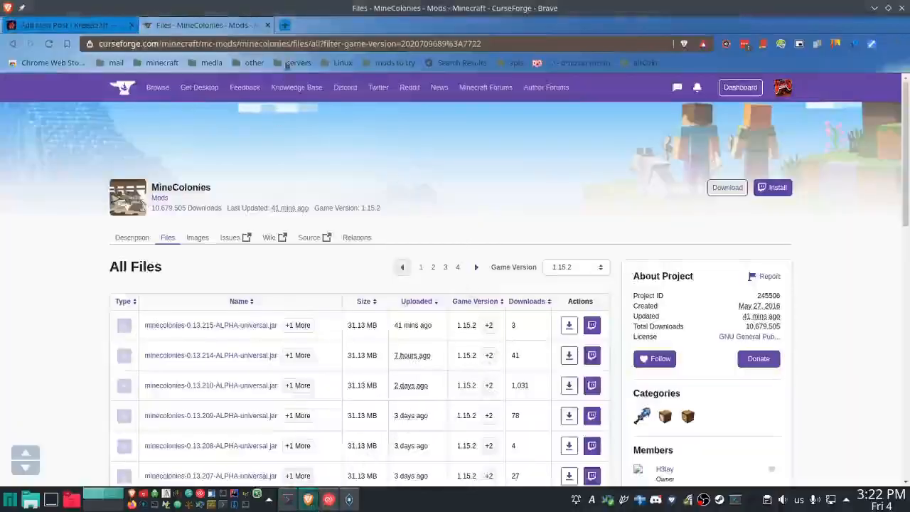
pyautogui.click(298, 43)
pyautogui.write('curseforge.com str')
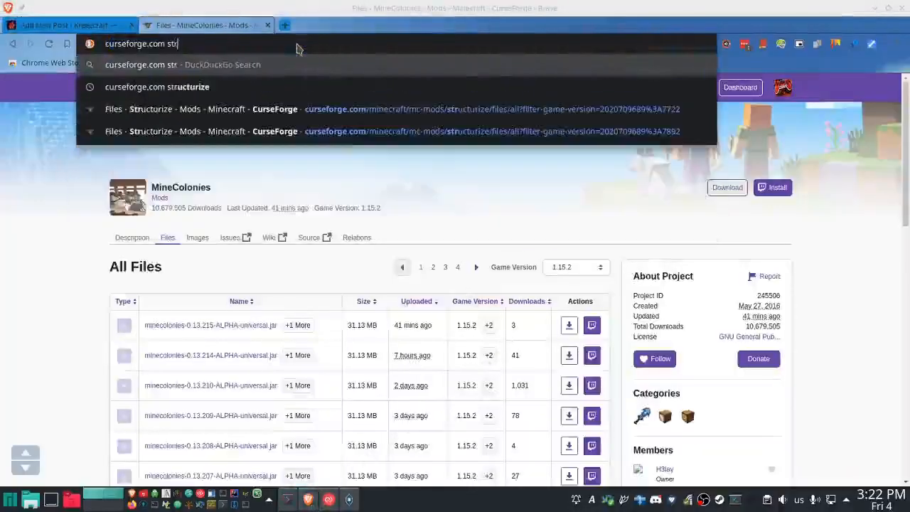
pyautogui.write('ucturize')
pyautogui.press('Down')
pyautogui.press('Down')
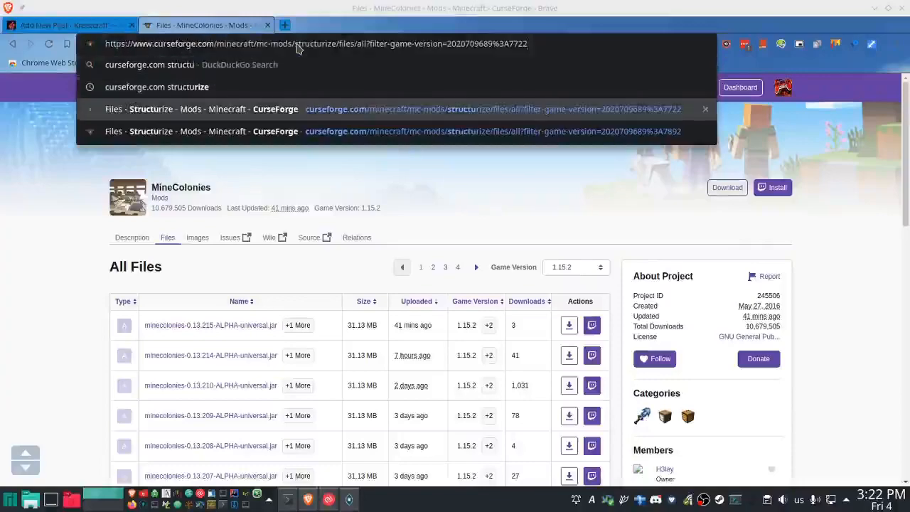
pyautogui.press('Return')
# - Copy the structurize-0.13.64-ALPHA download link, add it as structurize/files/3049719 in the post's Updated list, and remove the empty bullet after it
pyautogui.rightClick(566, 325)
pyautogui.click(610, 202)
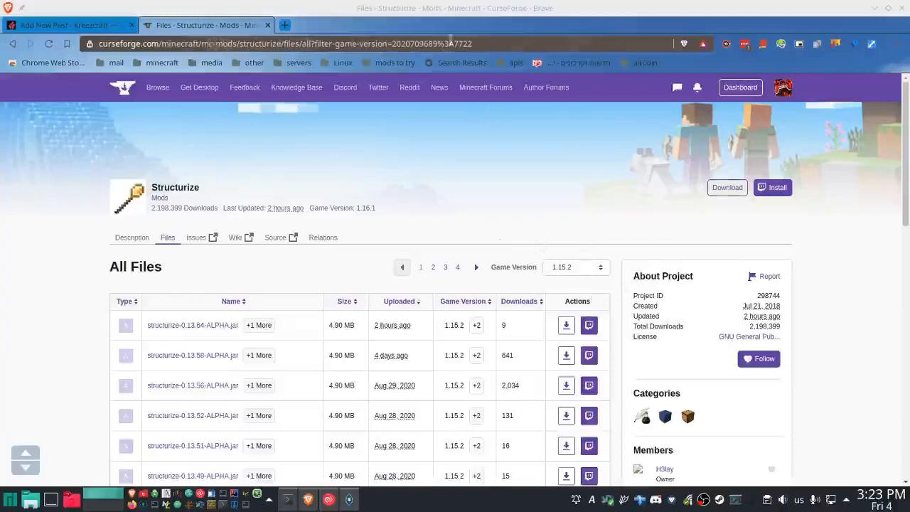
pyautogui.click(50, 27)
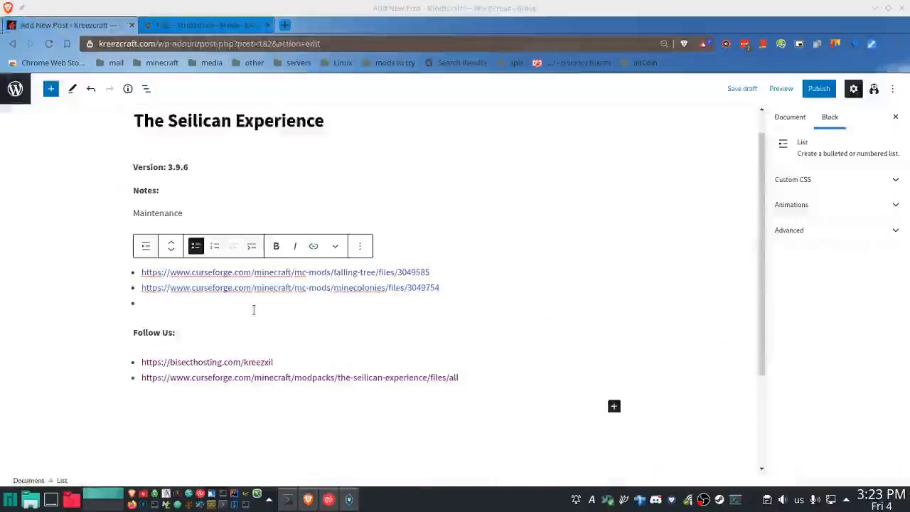
pyautogui.hotkey('ctrl', 'v')
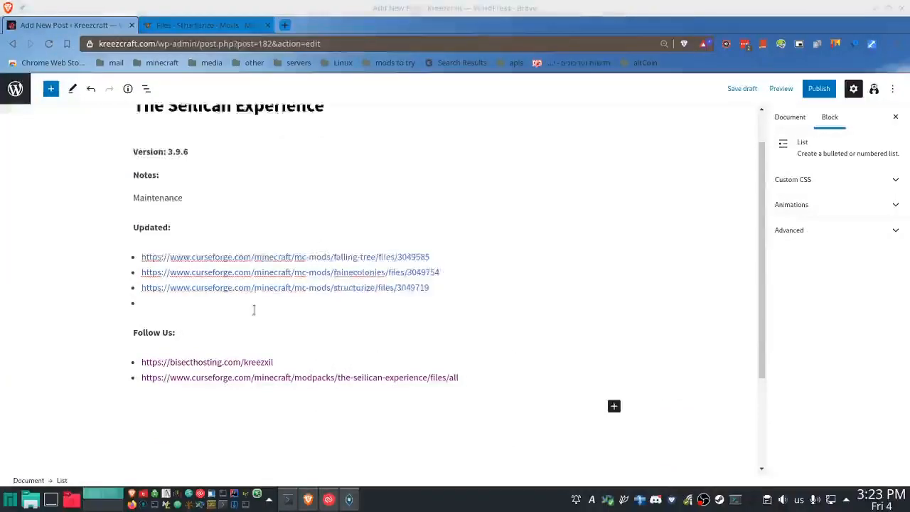
pyautogui.press('BackSpace')
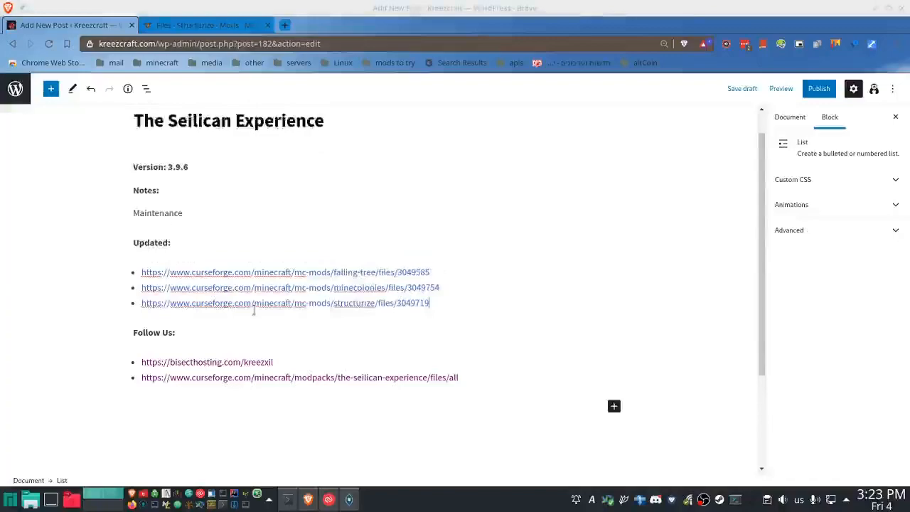
pyautogui.click(172, 27)
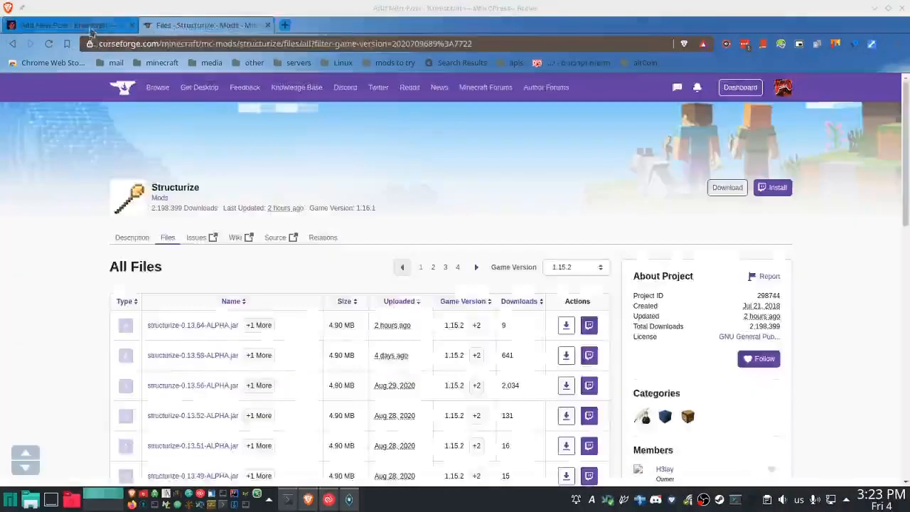
pyautogui.click(91, 27)
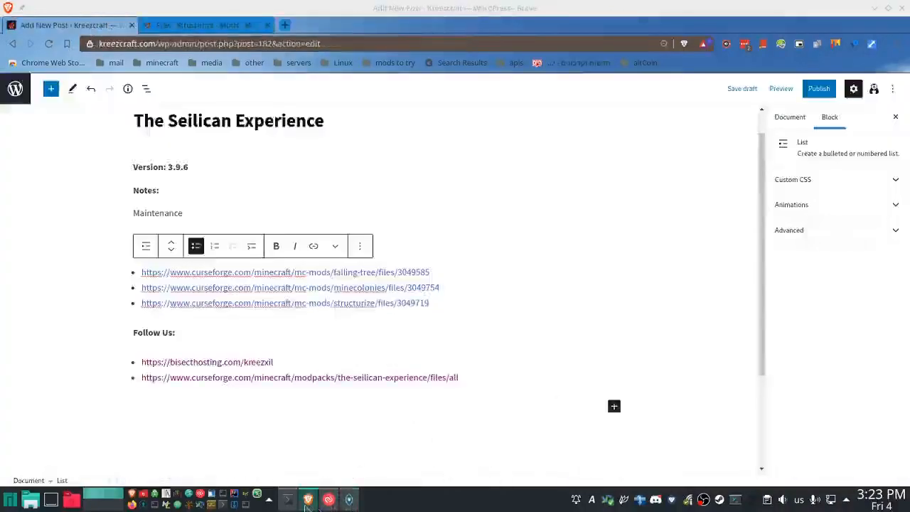
# - Launch FileZilla, connect to the saved work site and open its bookmark pairing the local and remote tse/mods folders
pyautogui.click(146, 496)
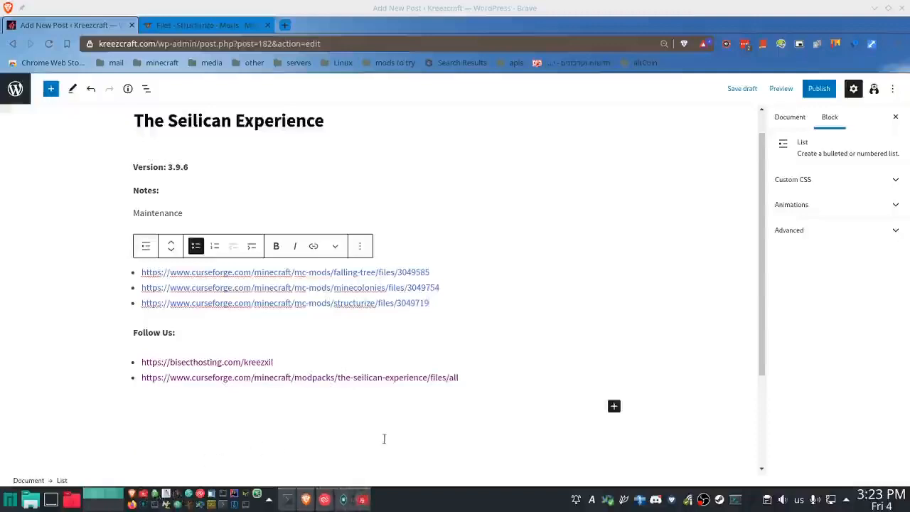
pyautogui.click(288, 500)
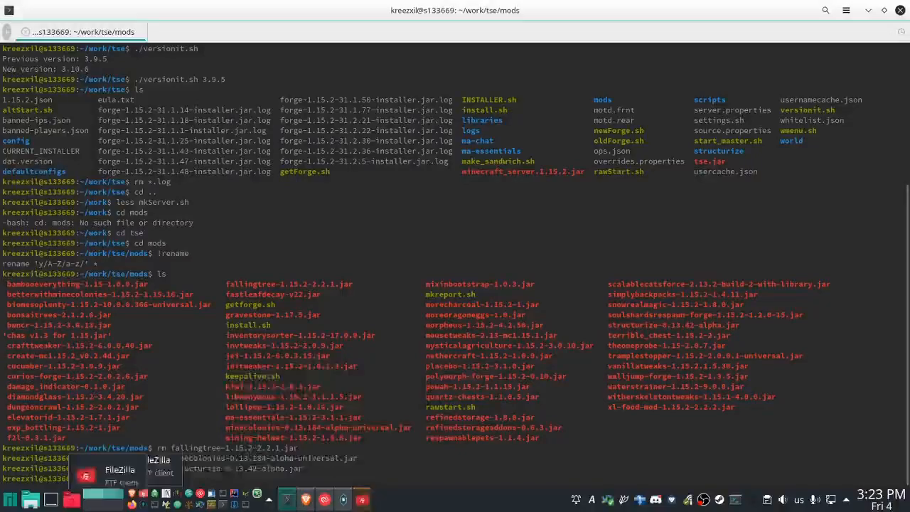
pyautogui.click(363, 502)
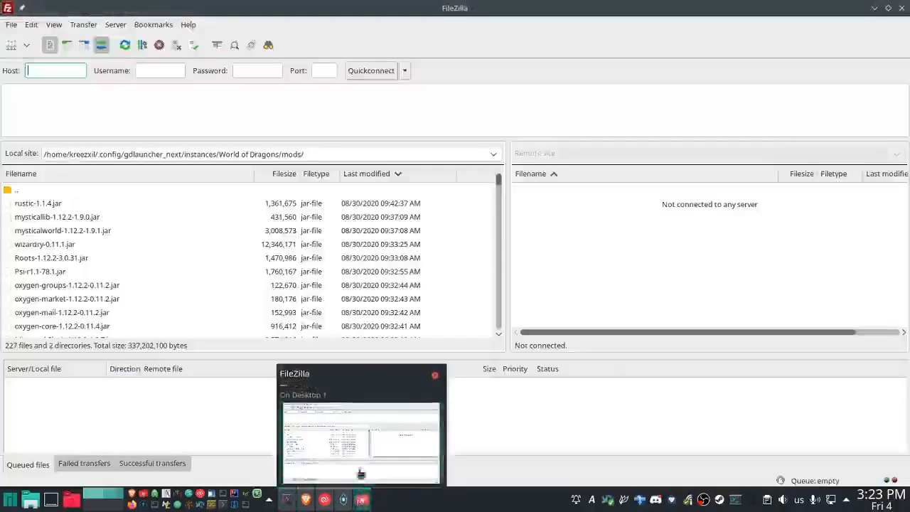
pyautogui.click(26, 47)
pyautogui.click(43, 283)
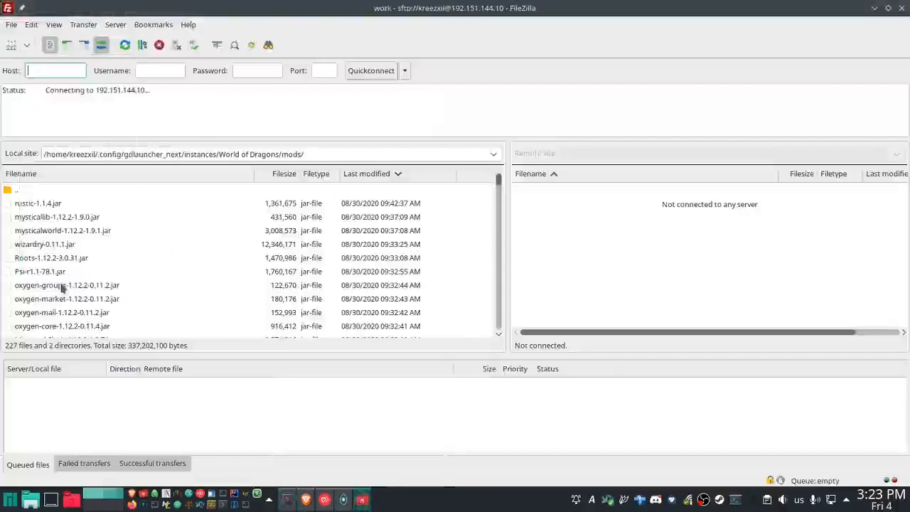
pyautogui.click(164, 26)
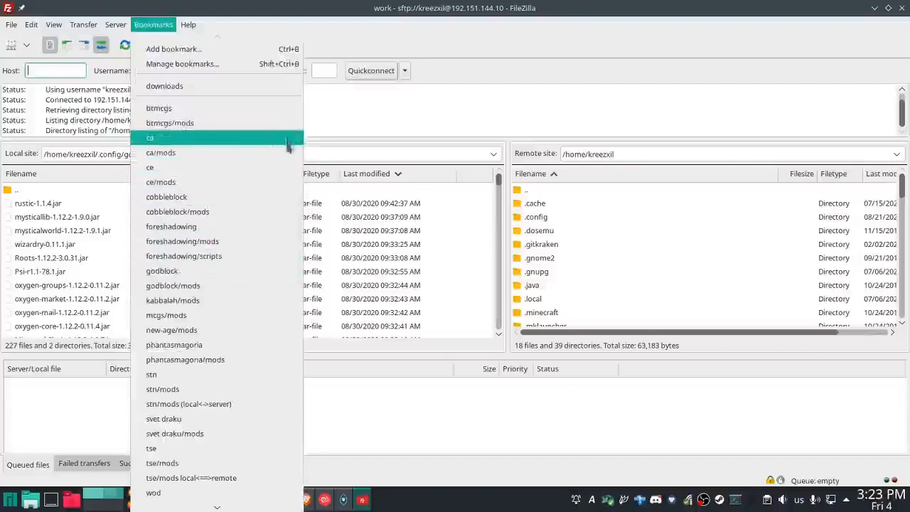
pyautogui.click(206, 481)
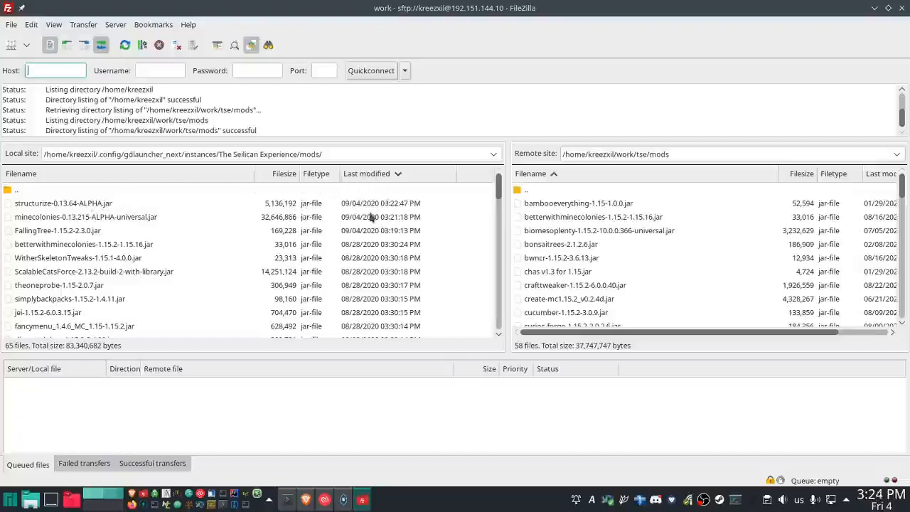
# - Upload structurize-0.13.64-ALPHA.jar, minecolonies-0.13.215-ALPHA-universal.jar and FallingTree-1.15.2-2.3.0.jar from the local mods folder to the remote work/tse/mods folder
pyautogui.click(391, 204)
pyautogui.click(391, 218)
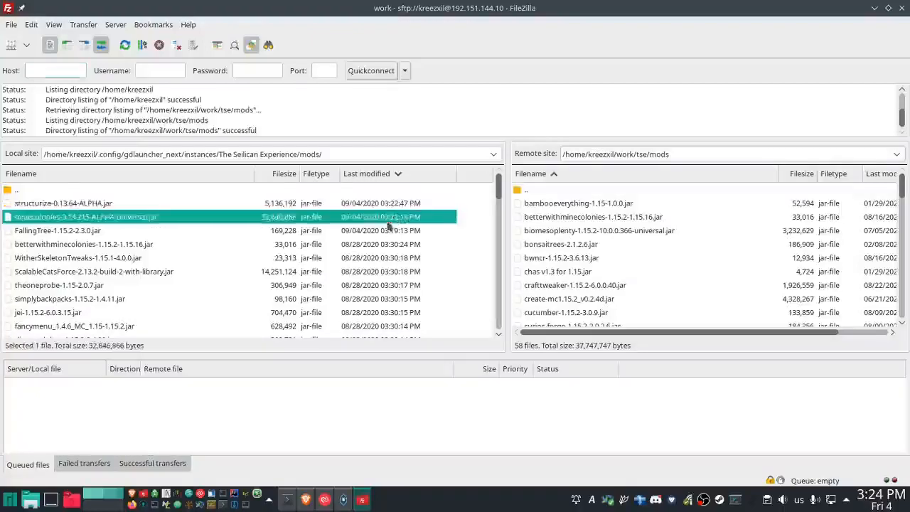
pyautogui.click(386, 232)
pyautogui.click(93, 206)
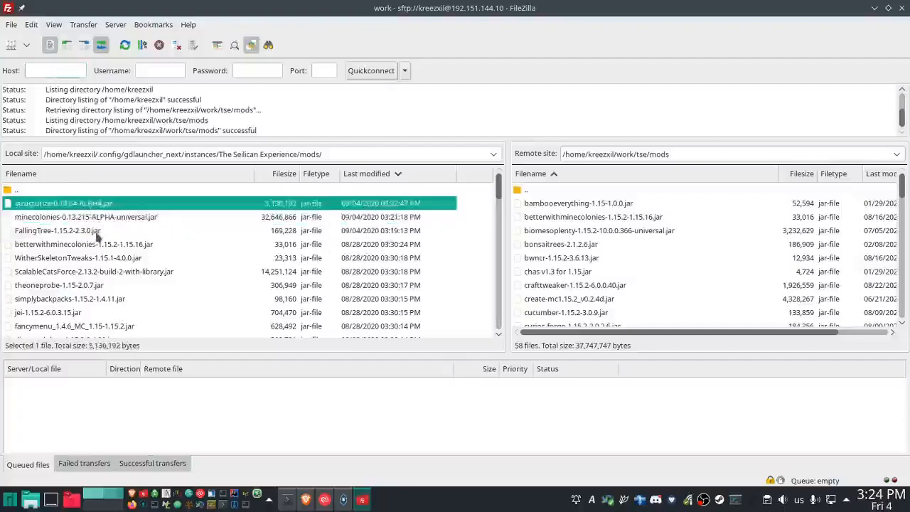
pyautogui.keyDown('shift'); pyautogui.click(97, 234); pyautogui.keyUp('shift')
pyautogui.rightClick(160, 227)
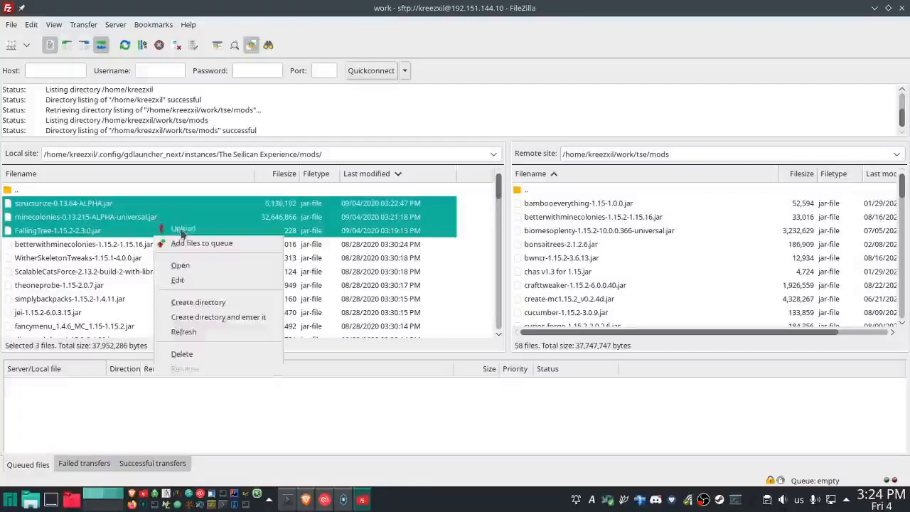
pyautogui.click(182, 232)
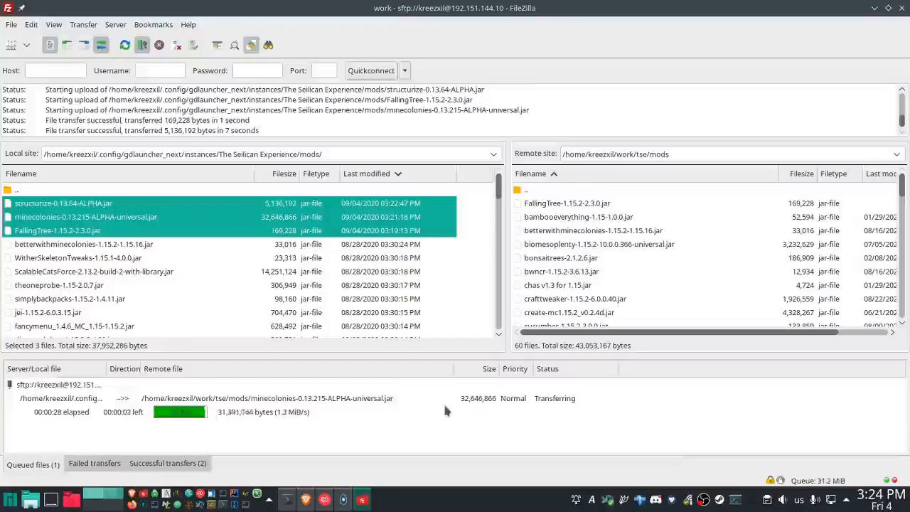
# - Switch to the terminal and start the Minecraft server by running ./rawStart.sh
pyautogui.click(287, 499)
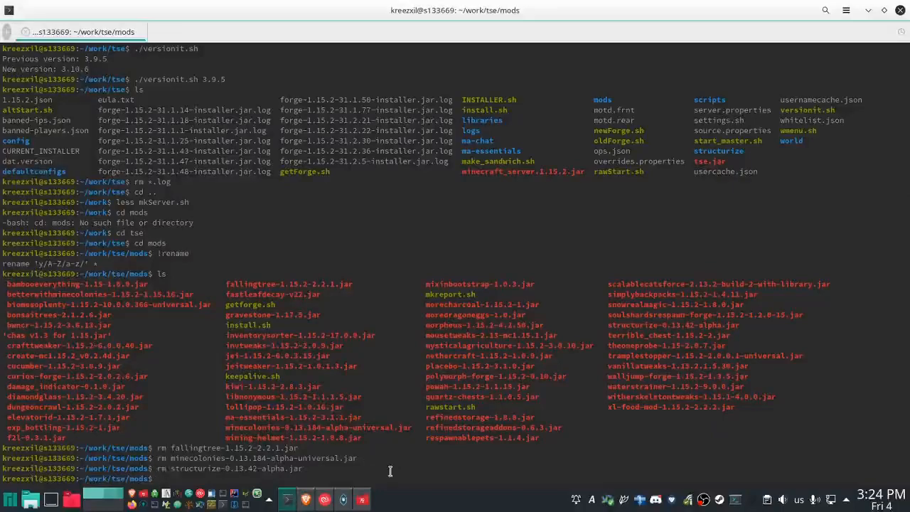
pyautogui.write('./rawStart.sh')
pyautogui.press('Return')
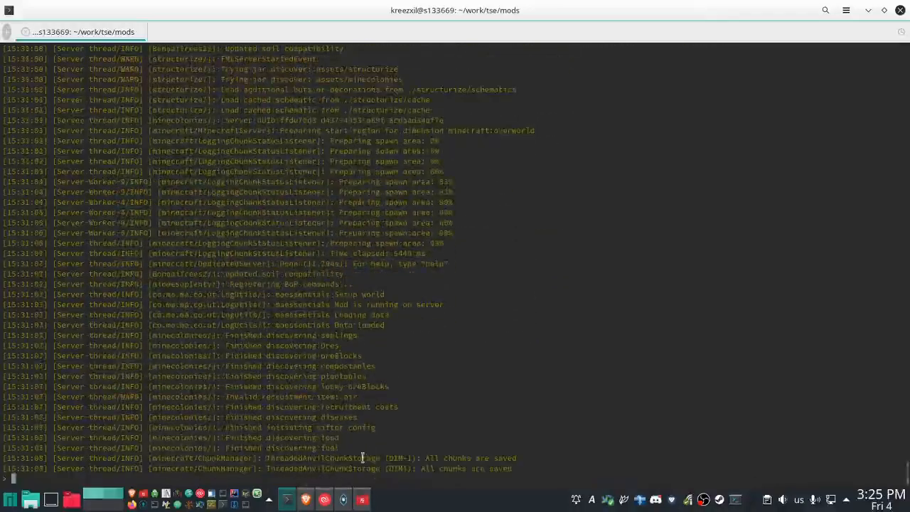
# - Switch to GDLauncher, close the Instance Manager and launch The Seilican Experience instance
pyautogui.click(344, 502)
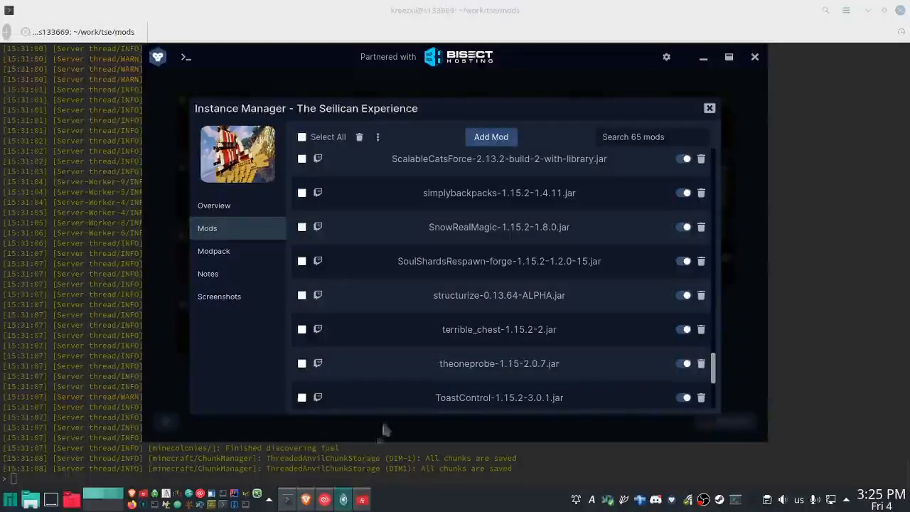
pyautogui.click(709, 108)
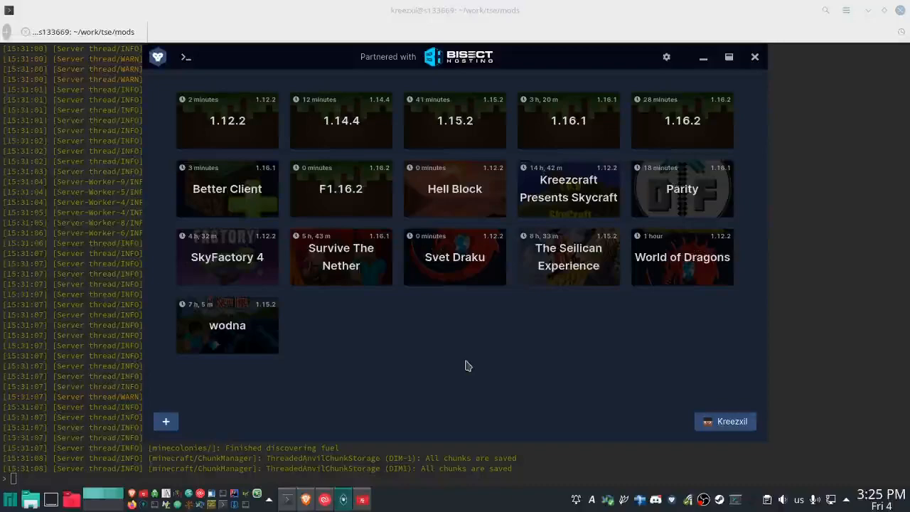
pyautogui.moveTo(562, 251)
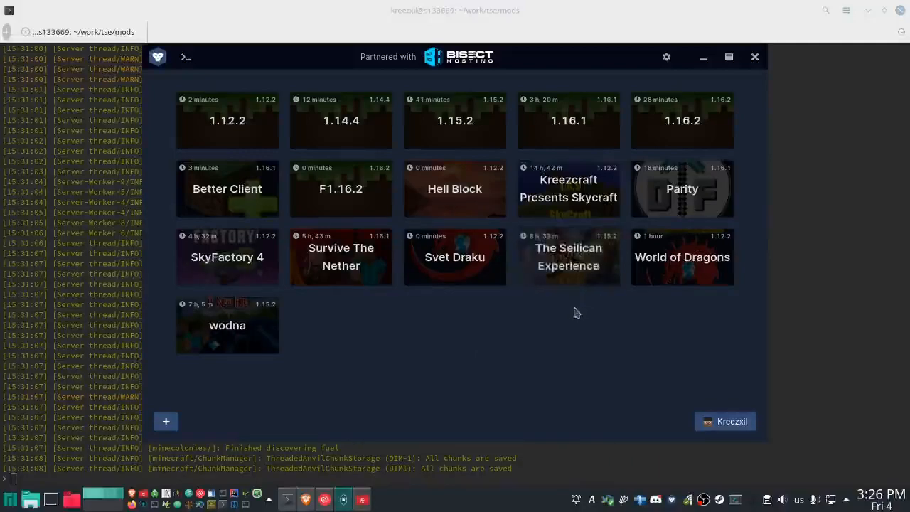
pyautogui.moveTo(560, 267)
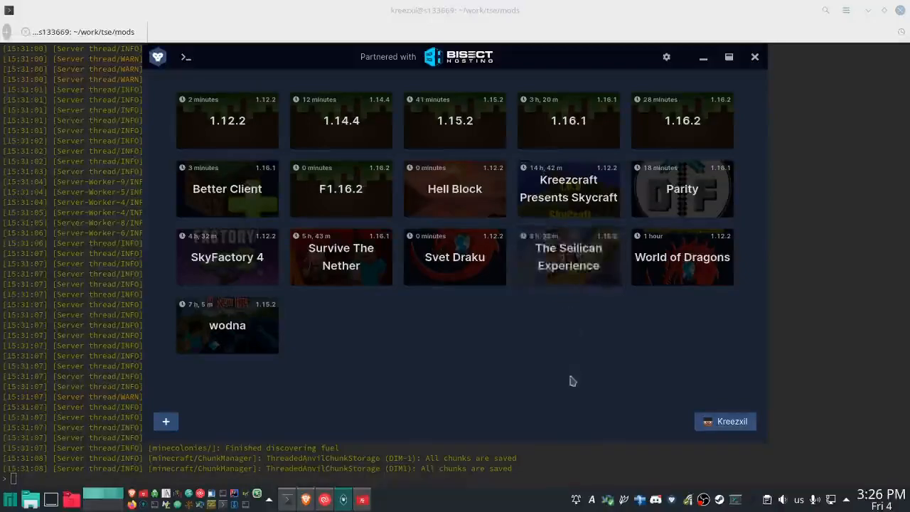
pyautogui.click(569, 258)
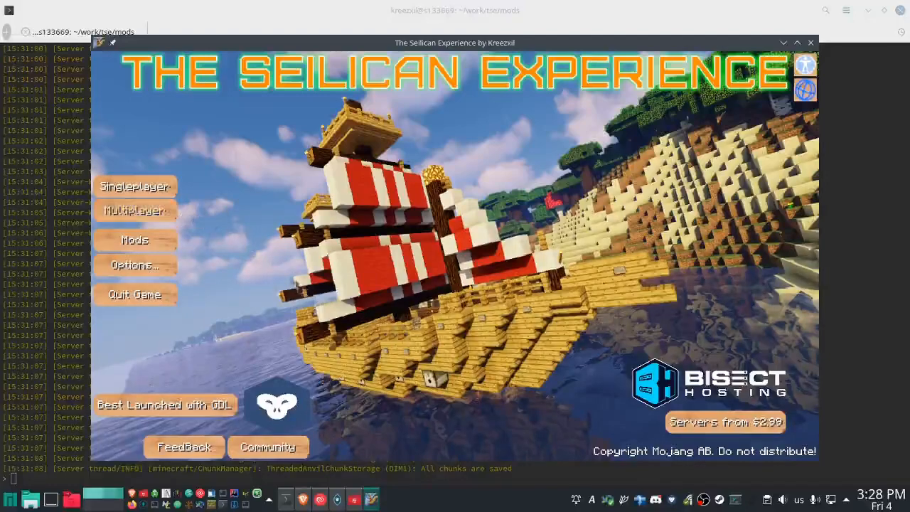
# - Join the multiplayer server at littlebird.kreezcraft.com:33333 by direct connection
pyautogui.click(146, 212)
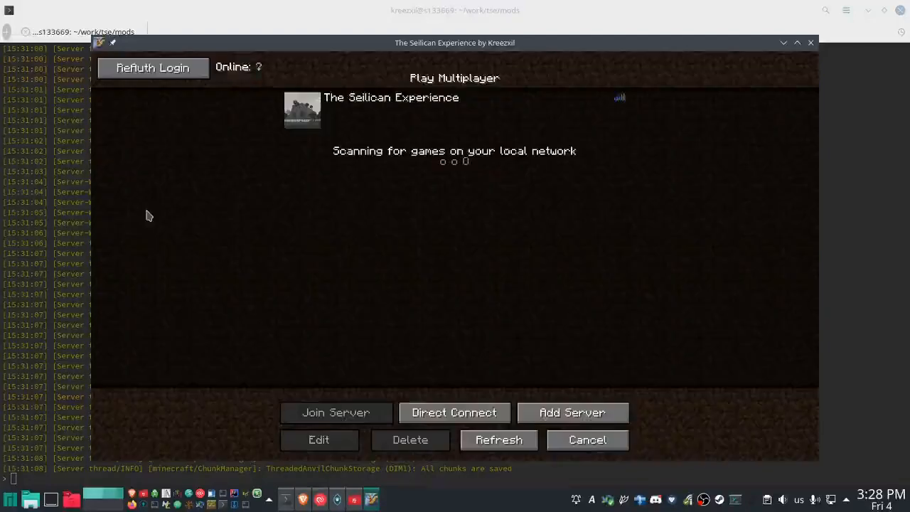
pyautogui.click(444, 413)
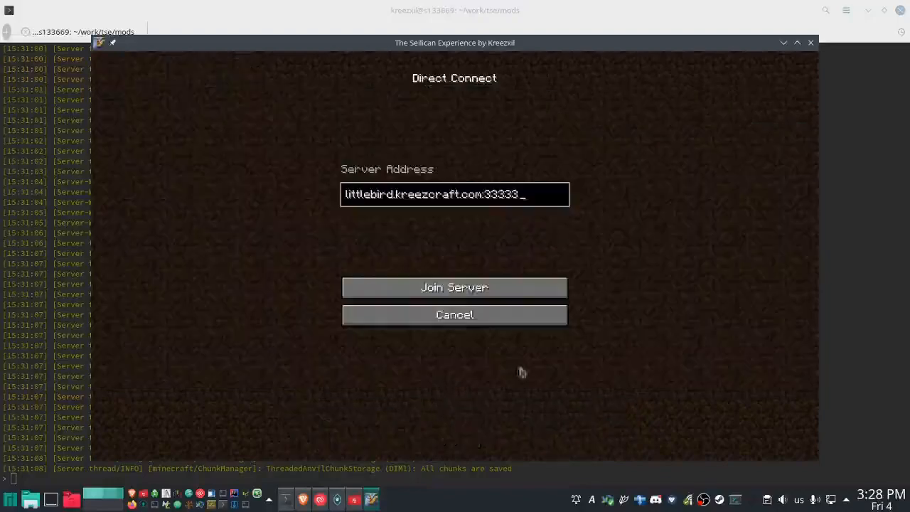
pyautogui.click(458, 292)
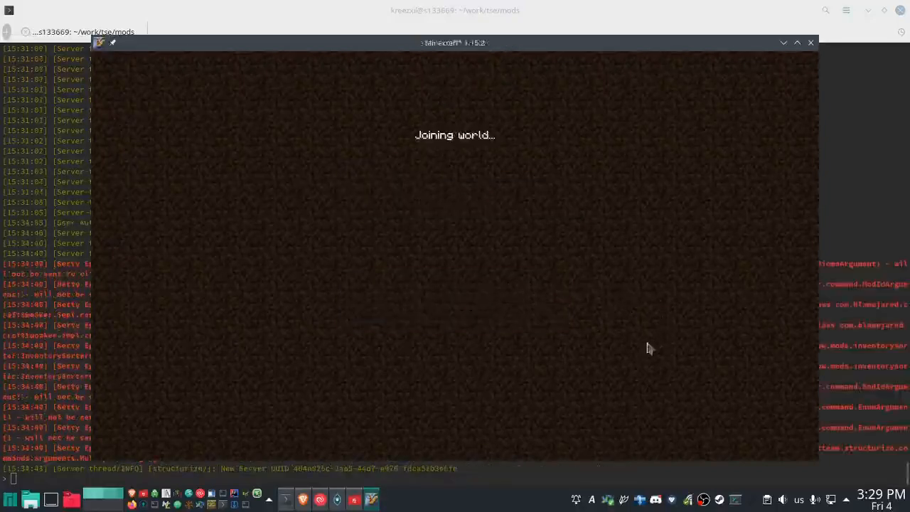
# - Check the server log in the terminal, then return to the game and walk forward through the world
pyautogui.click(285, 500)
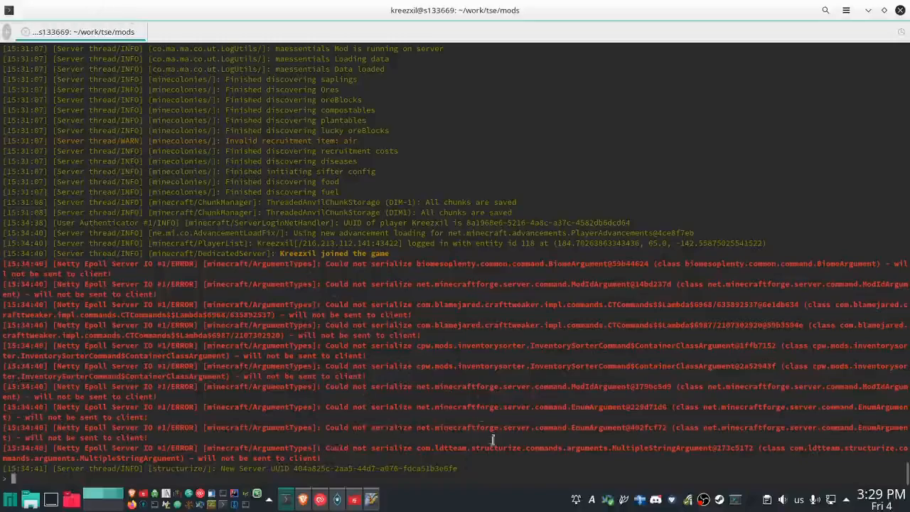
pyautogui.click(368, 502)
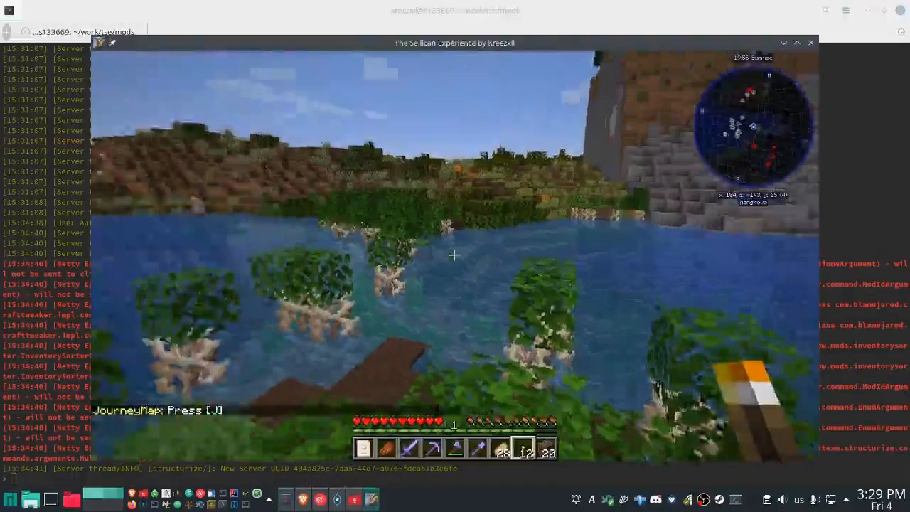
pyautogui.press('w')
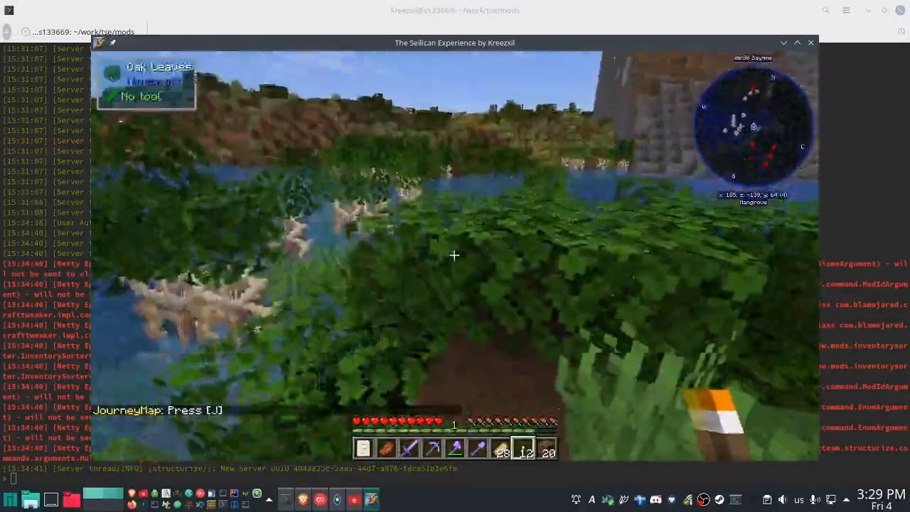
# - Disconnect from the server, quit the game and return to the terminal
pyautogui.press('Escape')
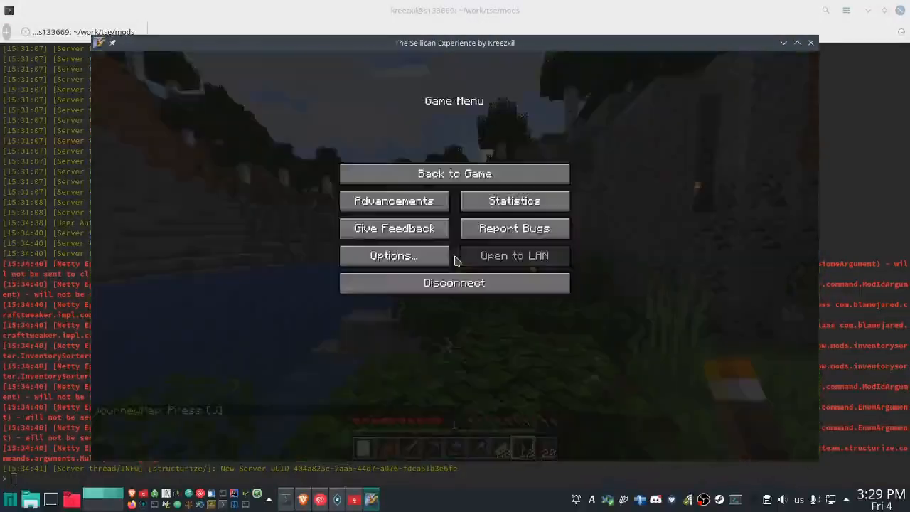
pyautogui.click(482, 286)
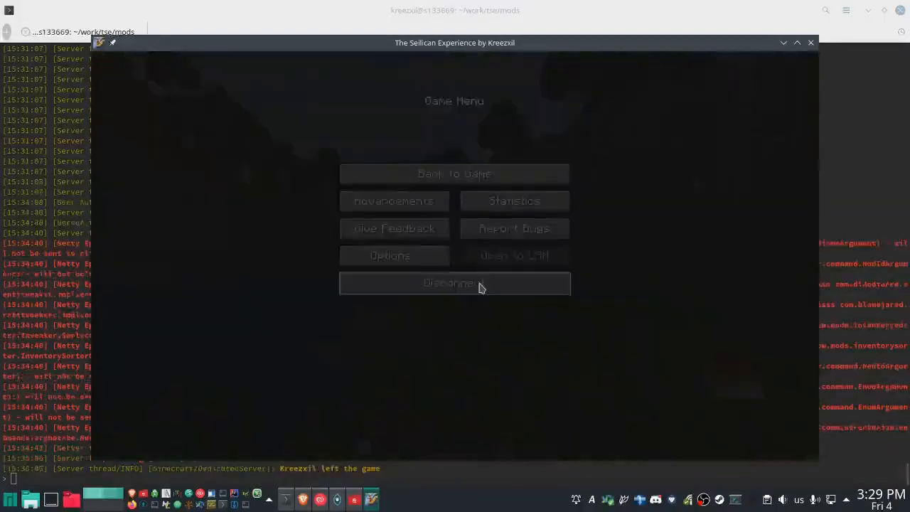
pyautogui.click(587, 439)
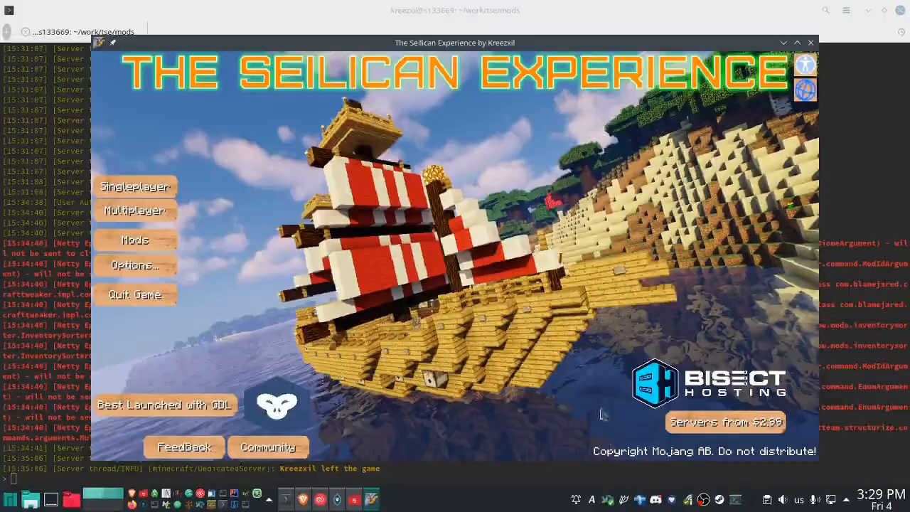
pyautogui.click(122, 294)
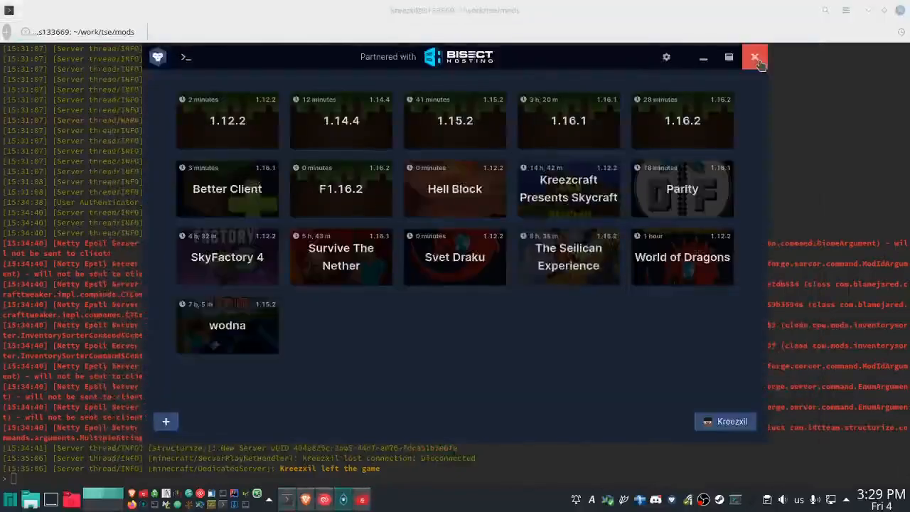
pyautogui.click(756, 58)
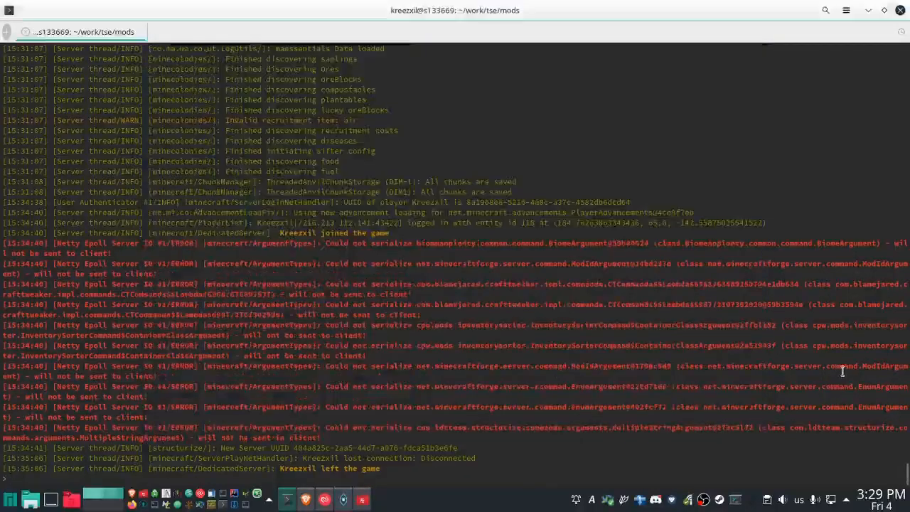
# - Stop the Minecraft server and move up two directories from tse/mods to the work folder
pyautogui.write('stop')
pyautogui.press('Return')
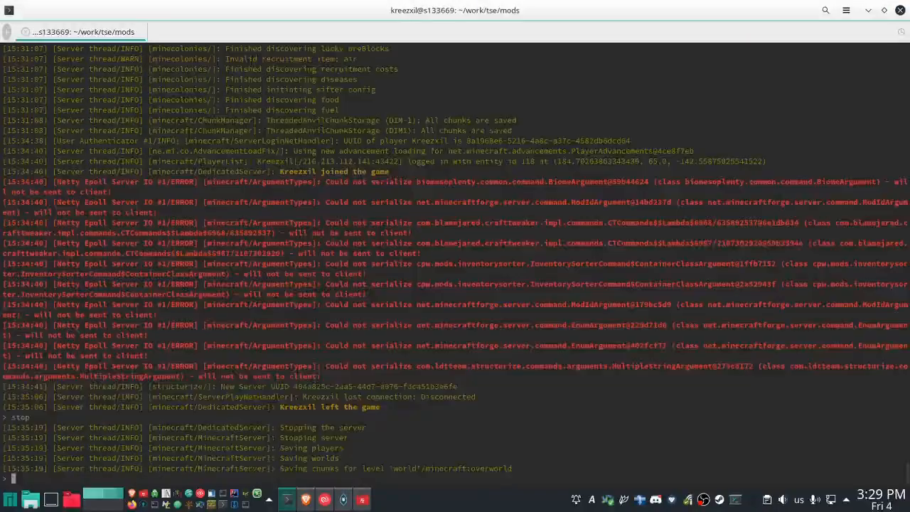
pyautogui.write('cd ../..')
pyautogui.press('Return')
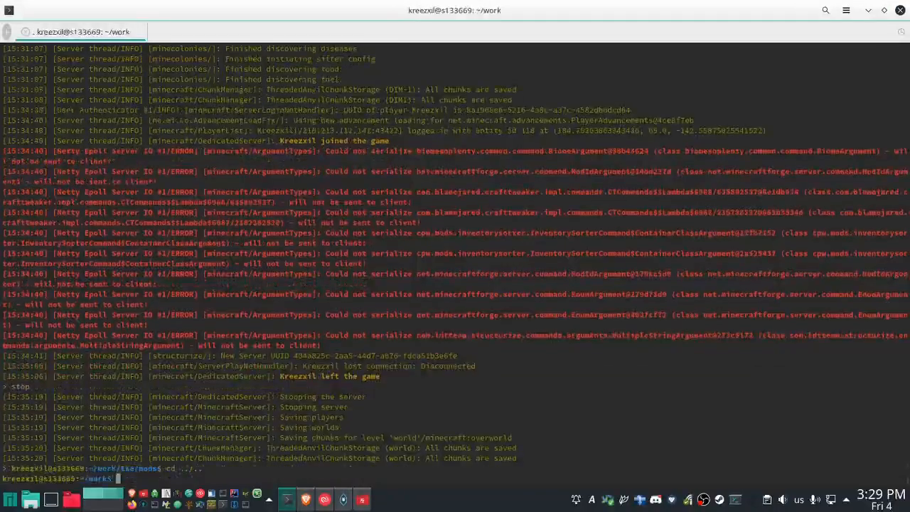
pyautogui.write('./mk')
pyautogui.press('Tab')
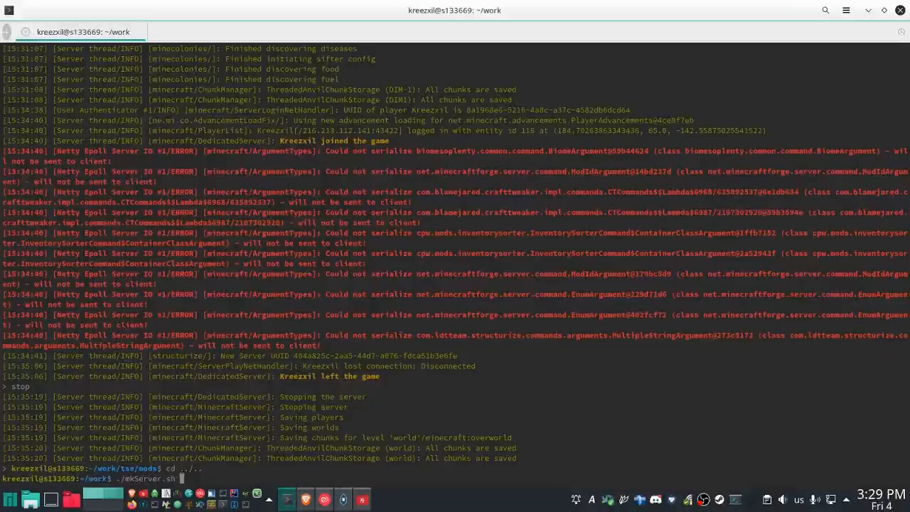
pyautogui.press('BackSpace')
pyautogui.press('BackSpace')
pyautogui.press('BackSpace')
pyautogui.press('BackSpace')
pyautogui.press('BackSpace')
pyautogui.press('BackSpace')
pyautogui.press('BackSpace')
pyautogui.press('BackSpace')
pyautogui.press('BackSpace')
# - Print the pack version stored in tse/dat.version
pyautogui.write('cat tse/dat')
pyautogui.press('Tab')
pyautogui.press('Return')
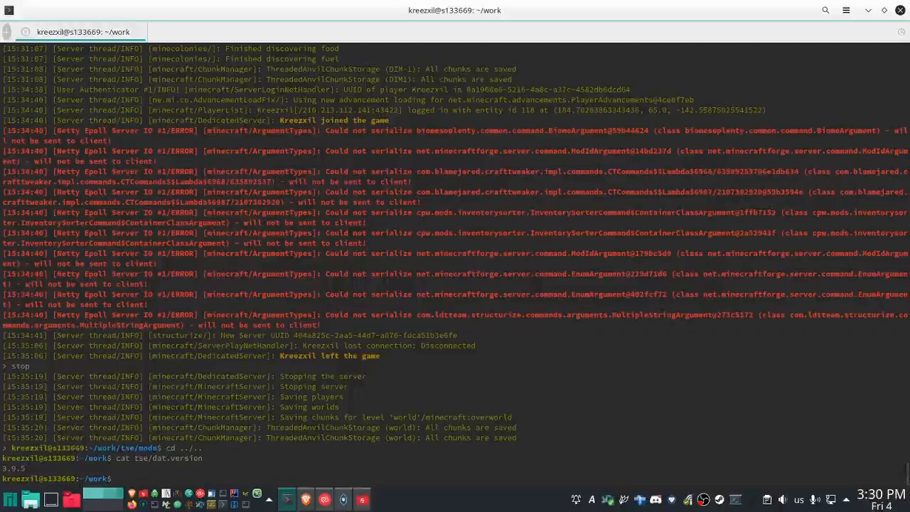
# - Build the server pack with ./mkServer.sh tse, accepting the default answer of not watching the process
pyautogui.write('./mkServer.sh tse')
pyautogui.press('Return')
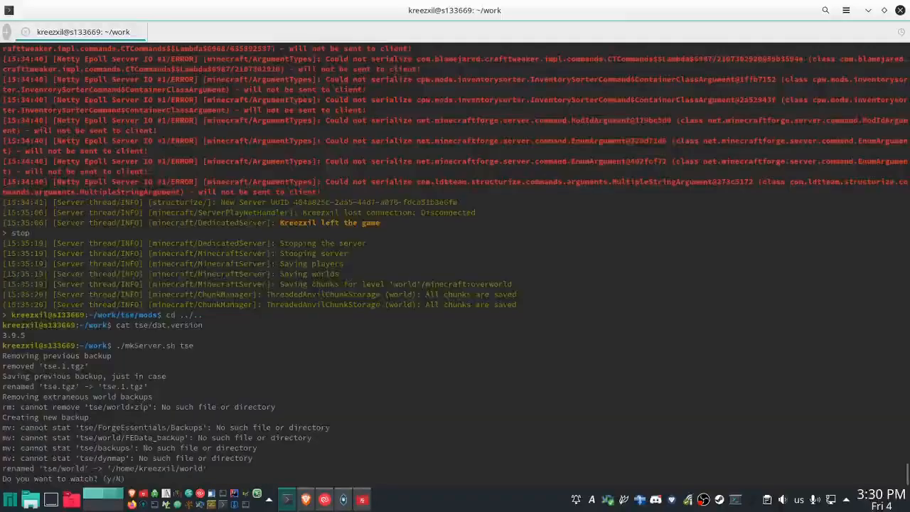
pyautogui.press('Return')
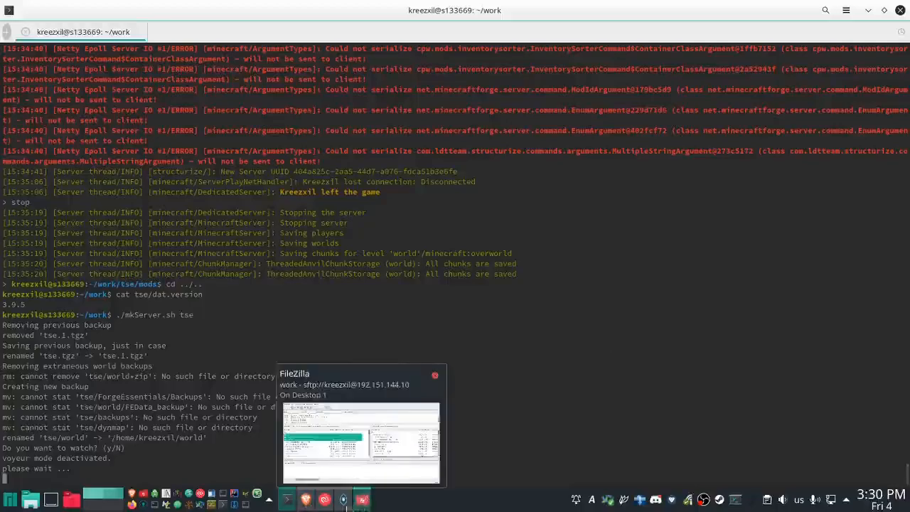
# - Switch to GDLauncher and open the pack export for The Seilican Experience instance, with its version field ready for entry
pyautogui.click(344, 500)
pyautogui.rightClick(559, 272)
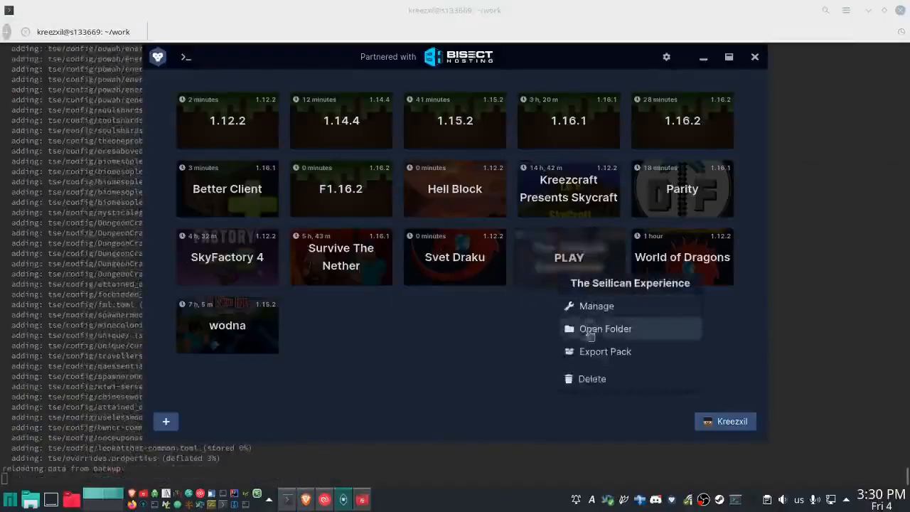
pyautogui.click(597, 352)
pyautogui.click(456, 210)
pyautogui.press('F12')
pyautogui.press('F12')
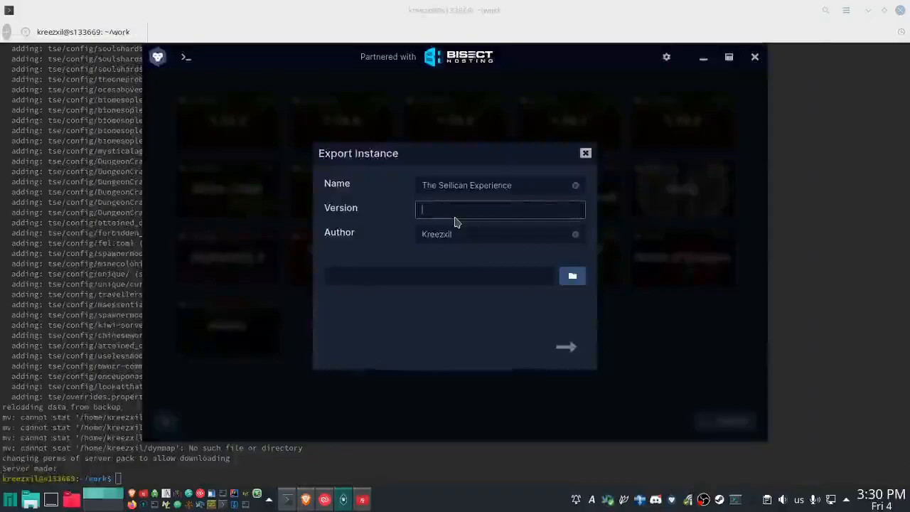
# - Switch to the Brave browser, set the red-and-white-sailed ship picture as the post's featured image and publish the post
pyautogui.click(306, 499)
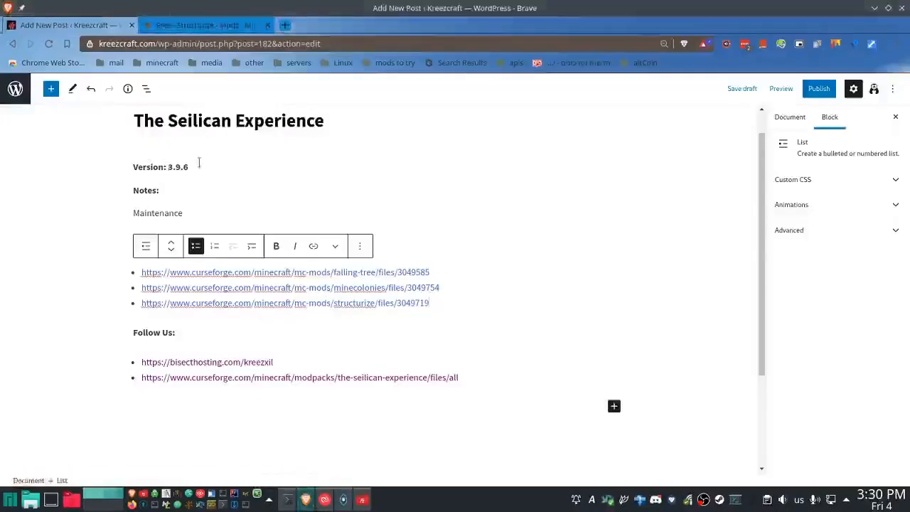
pyautogui.click(786, 120)
pyautogui.scroll(-3, 807, 435)
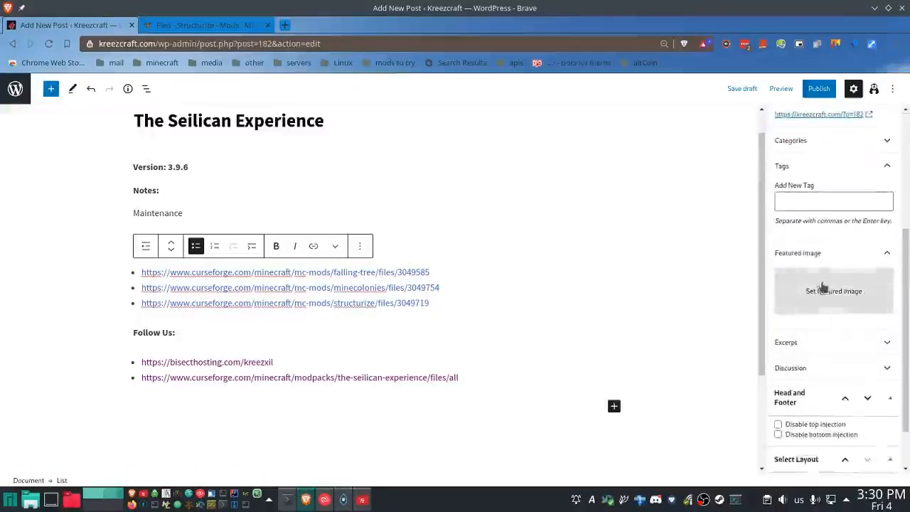
pyautogui.click(823, 285)
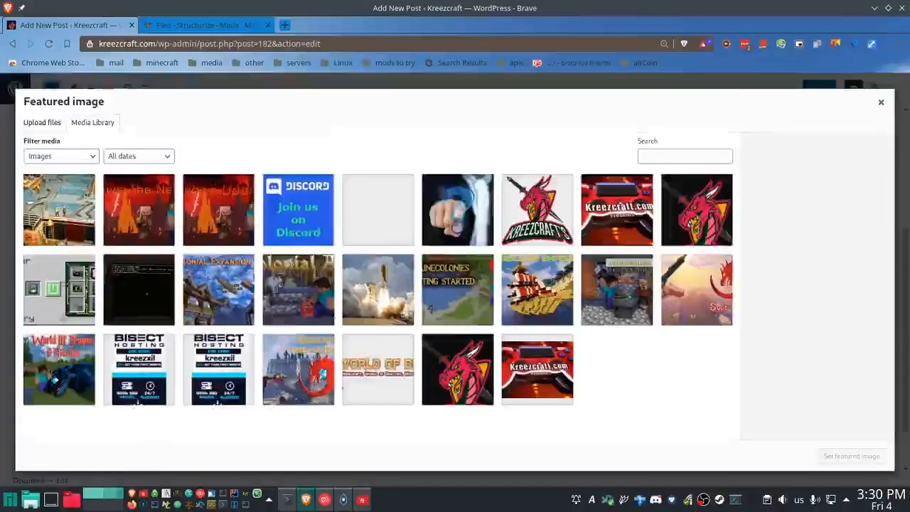
pyautogui.click(548, 292)
pyautogui.click(852, 456)
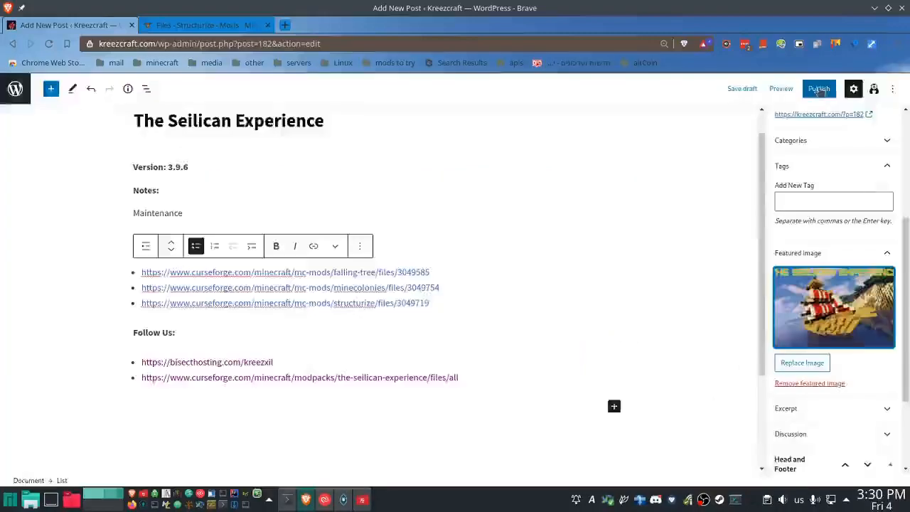
pyautogui.click(824, 93)
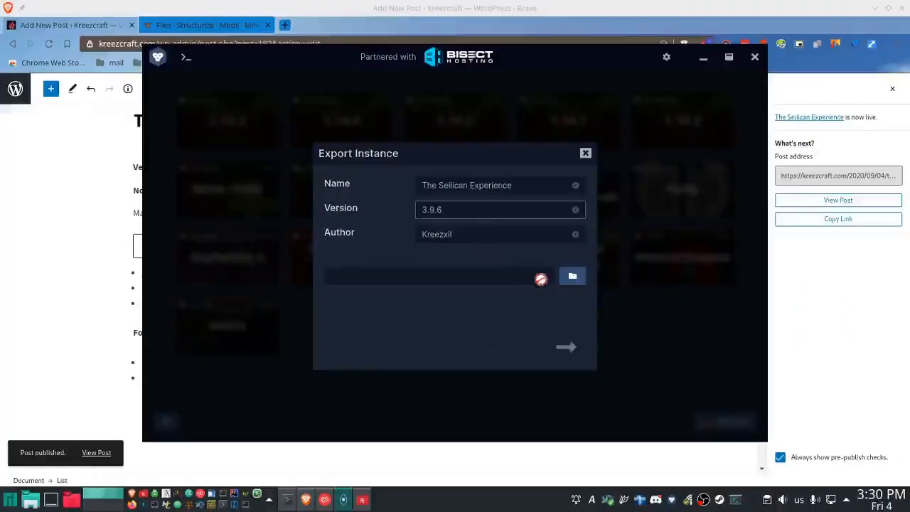
# - In GDLauncher's instance export, set the version to 3.9.6 and the destination to the Downloads folder, and continue to the file selection
pyautogui.click(573, 276)
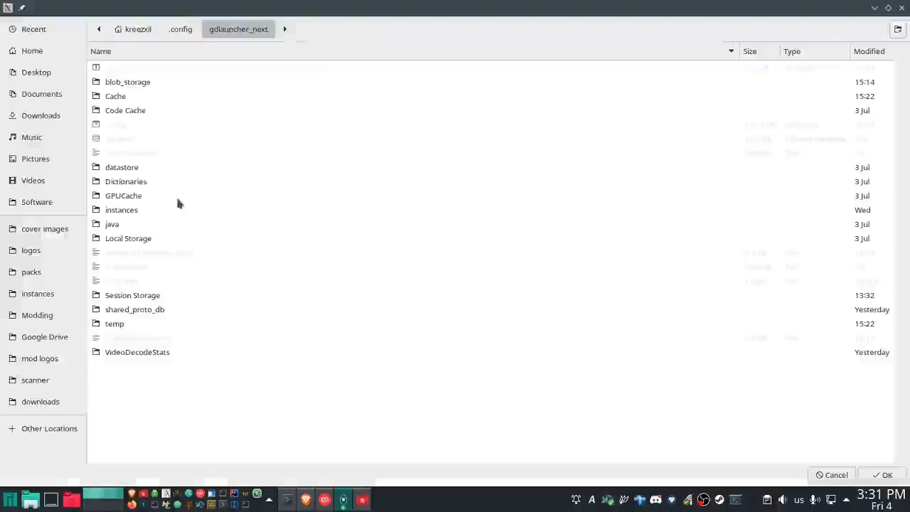
pyautogui.click(58, 116)
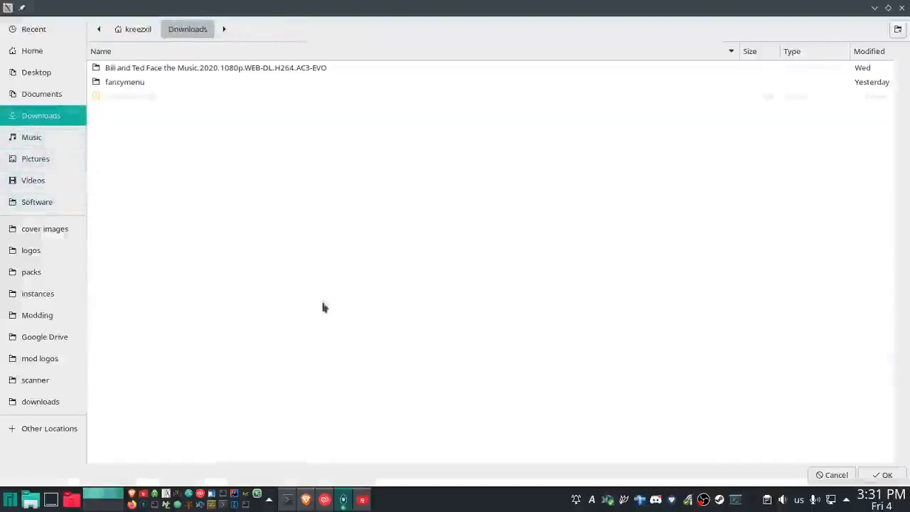
pyautogui.click(882, 476)
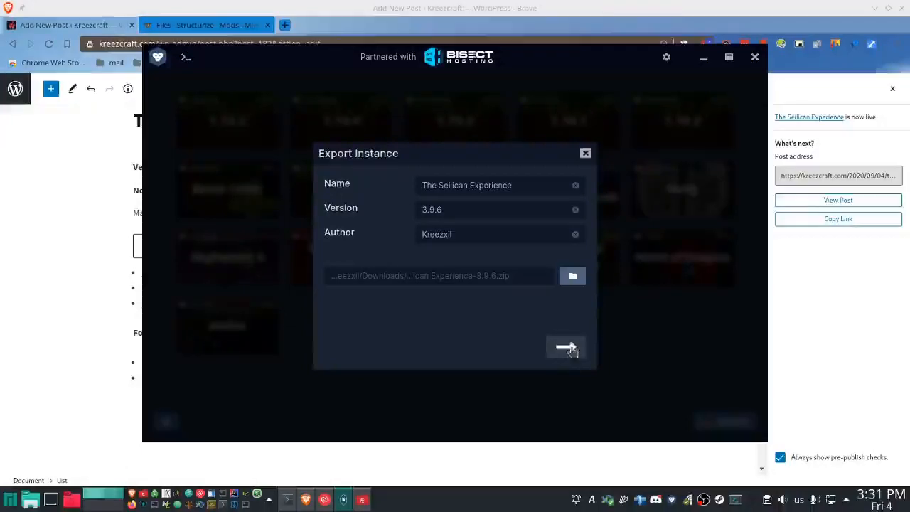
pyautogui.click(575, 347)
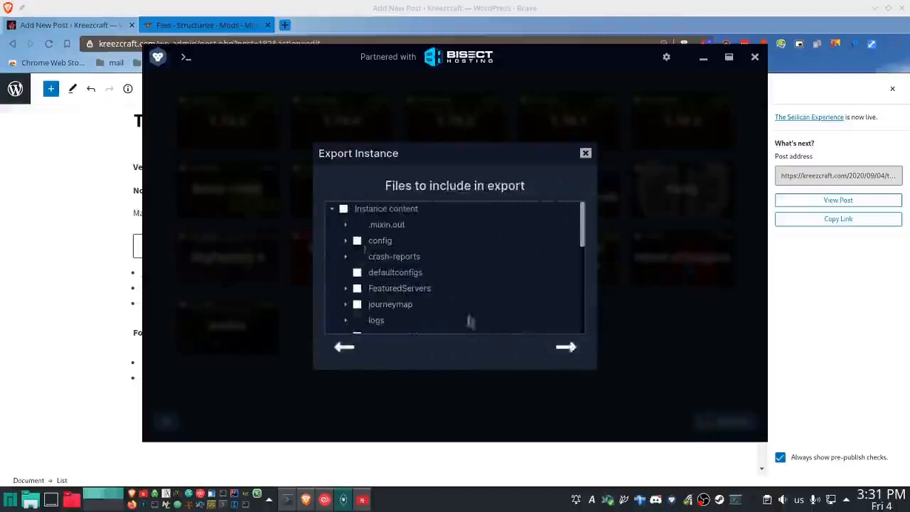
# - Include the config, FeaturedServers, mods and scripts folders in the instance export, run the export and close GDLauncher
pyautogui.click(357, 240)
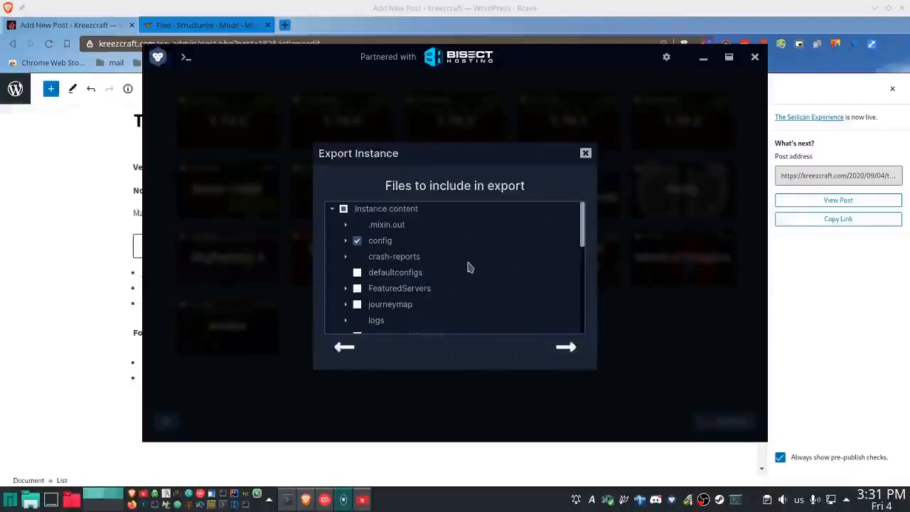
pyautogui.click(469, 288)
pyautogui.scroll(-2, 466, 284)
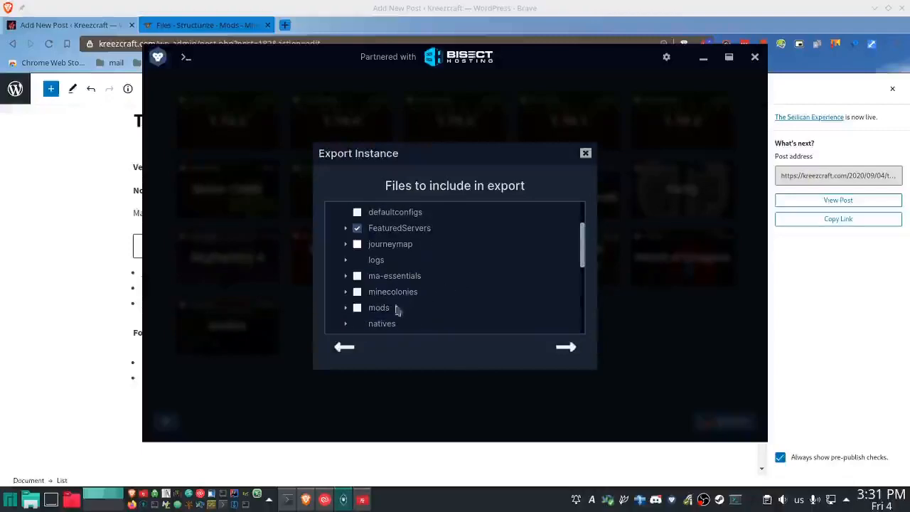
pyautogui.click(346, 307)
pyautogui.click(357, 307)
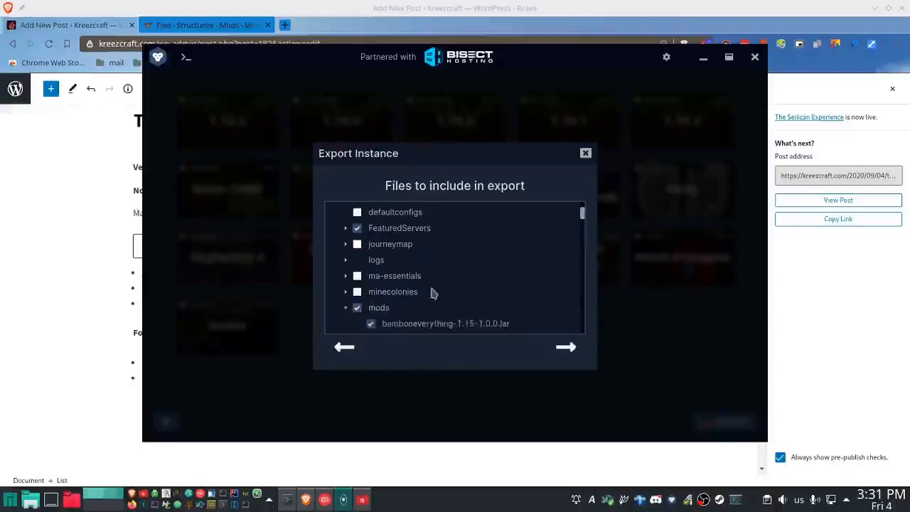
pyautogui.scroll(-2, 432, 291)
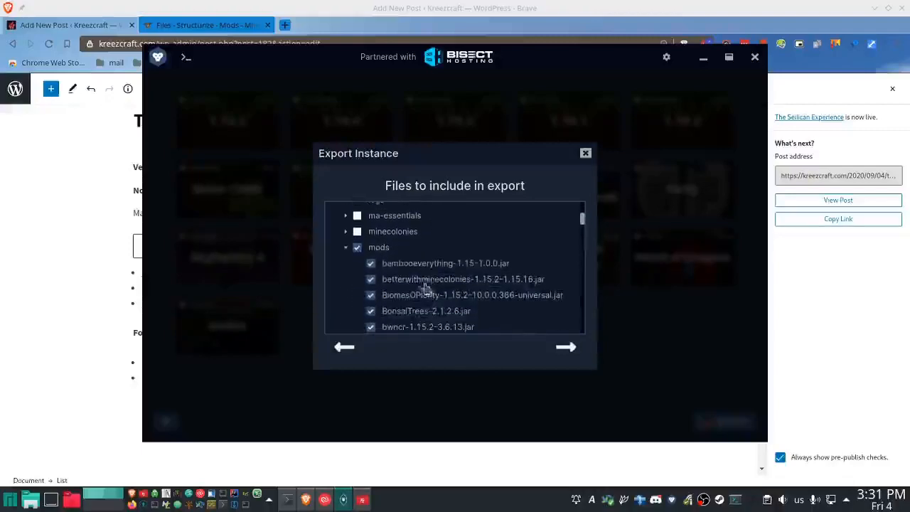
pyautogui.click(373, 249)
pyautogui.scroll(-2, 466, 262)
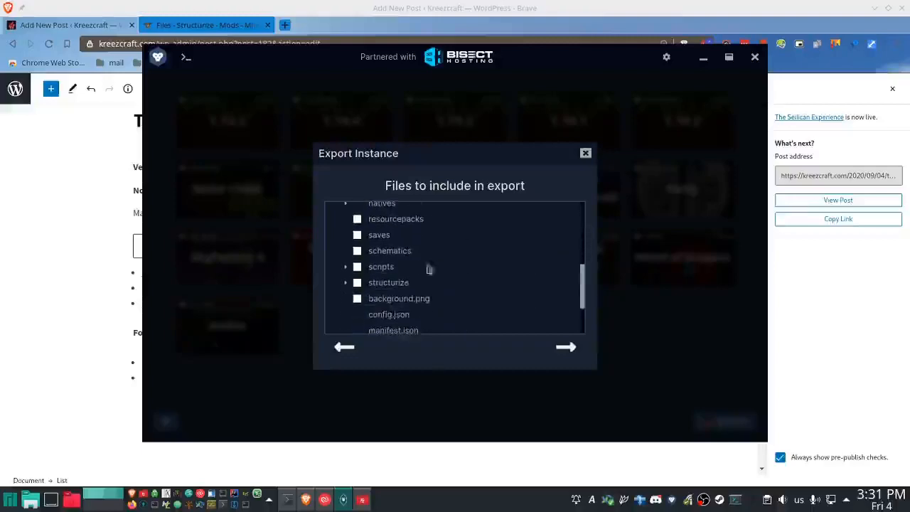
pyautogui.click(357, 267)
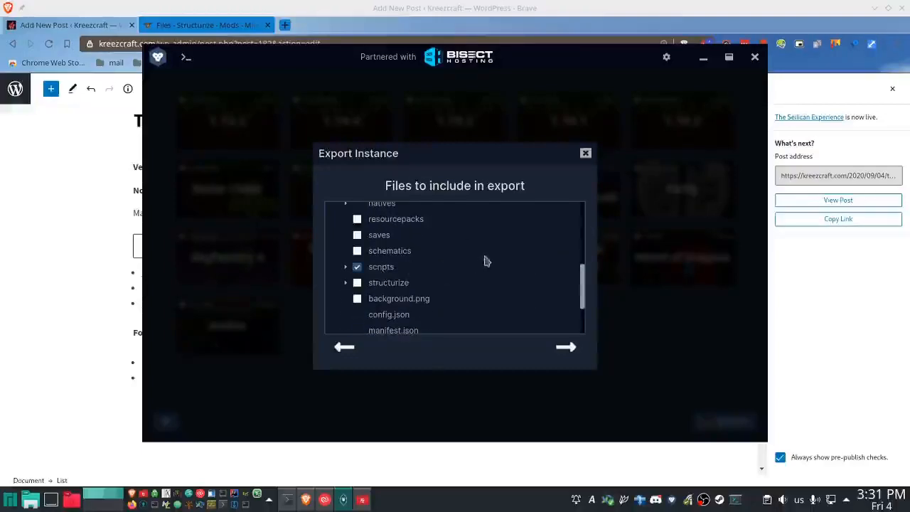
pyautogui.scroll(-2, 498, 257)
pyautogui.scroll(5, 515, 263)
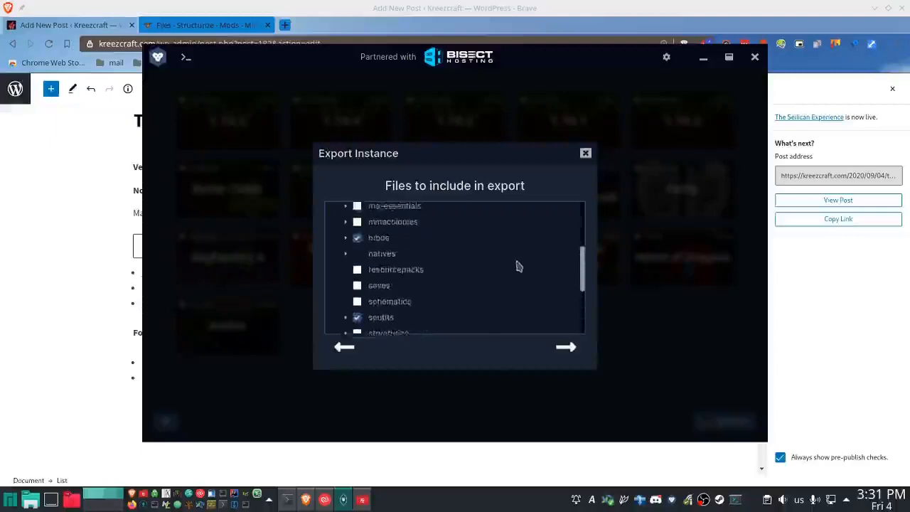
pyautogui.click(567, 350)
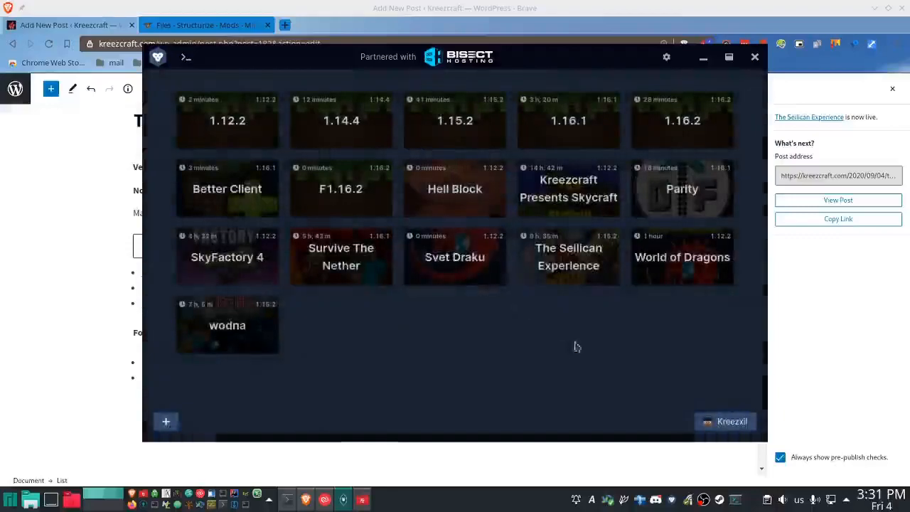
pyautogui.click(756, 57)
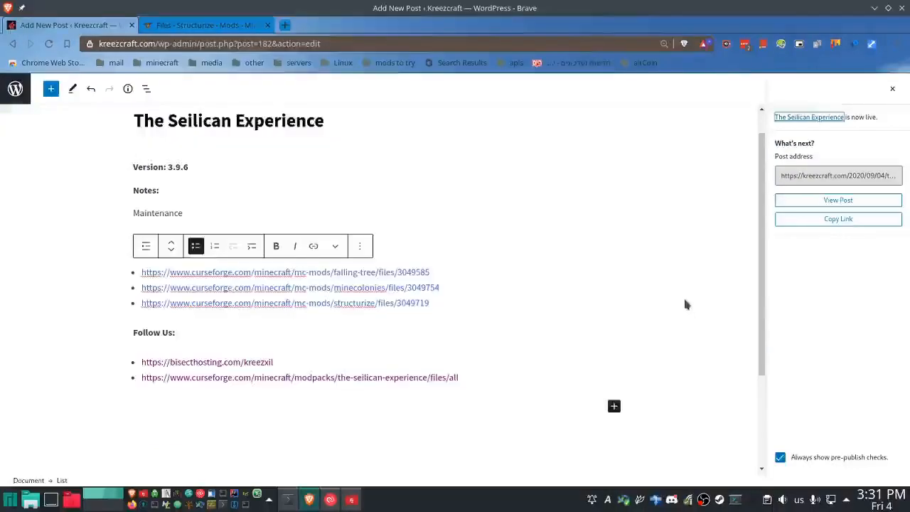
# - View the published post and copy its text from the Version heading through the Updated links as HTML with Copycat
pyautogui.click(835, 202)
pyautogui.scroll(-5, 280, 312)
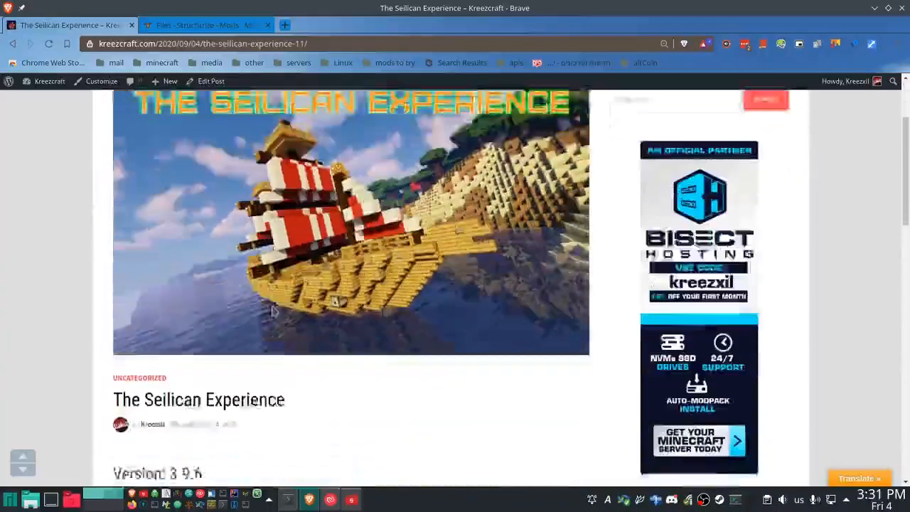
pyautogui.scroll(-2, 279, 311)
pyautogui.moveTo(114, 222); pyautogui.dragTo(458, 263)
pyautogui.scroll(-2, 459, 264)
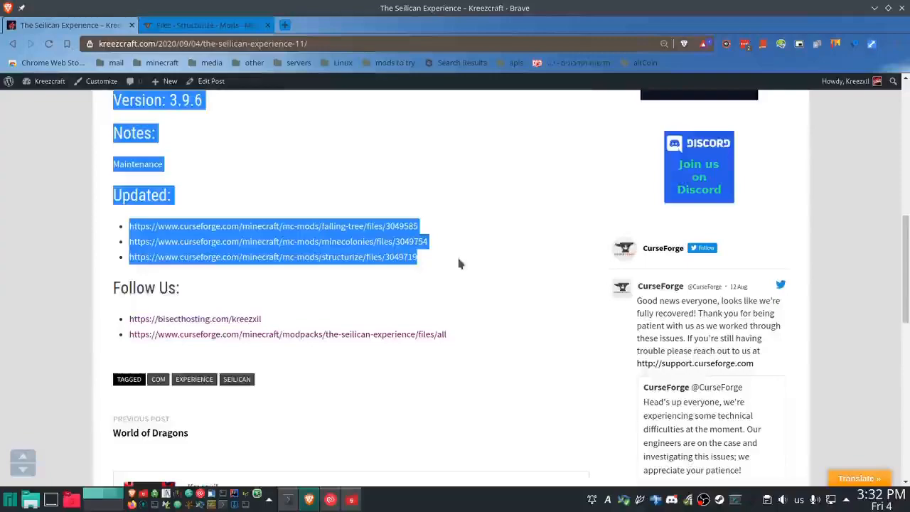
pyautogui.rightClick(362, 253)
pyautogui.moveTo(626, 371)
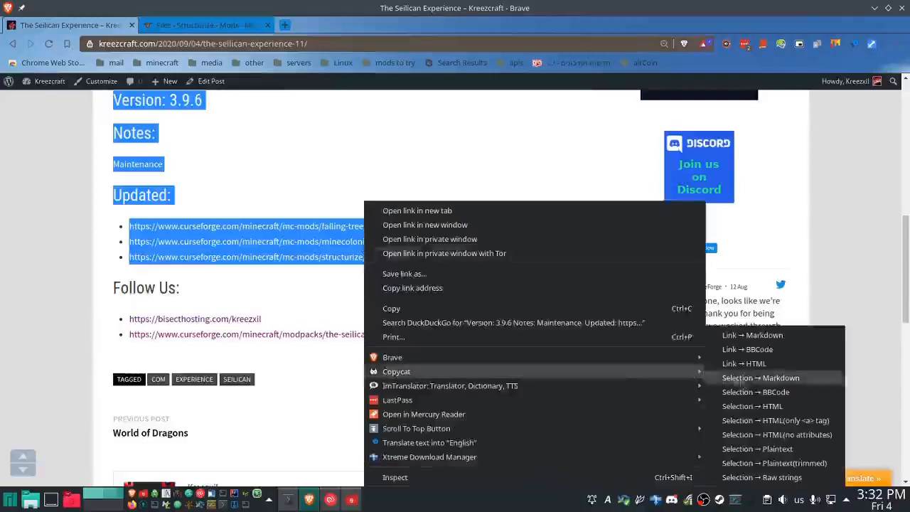
pyautogui.click(749, 406)
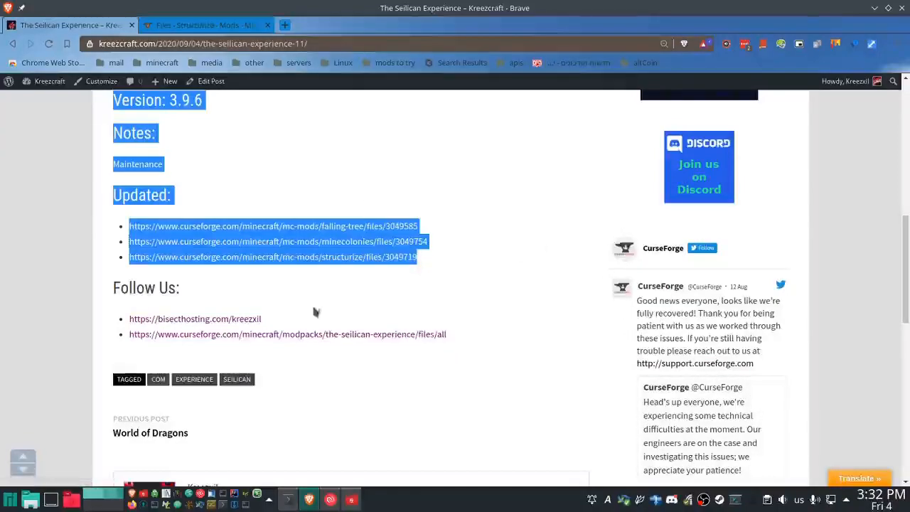
# - Start a file upload on the modpack's CurseForge page and fill the changelog source with The Seilican Experience .banner snippet above the copied HTML
pyautogui.click(219, 340)
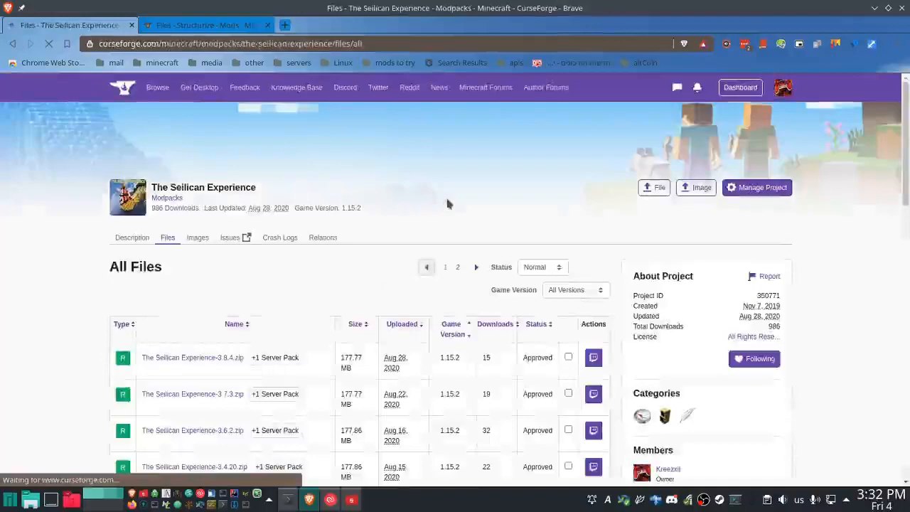
pyautogui.click(655, 187)
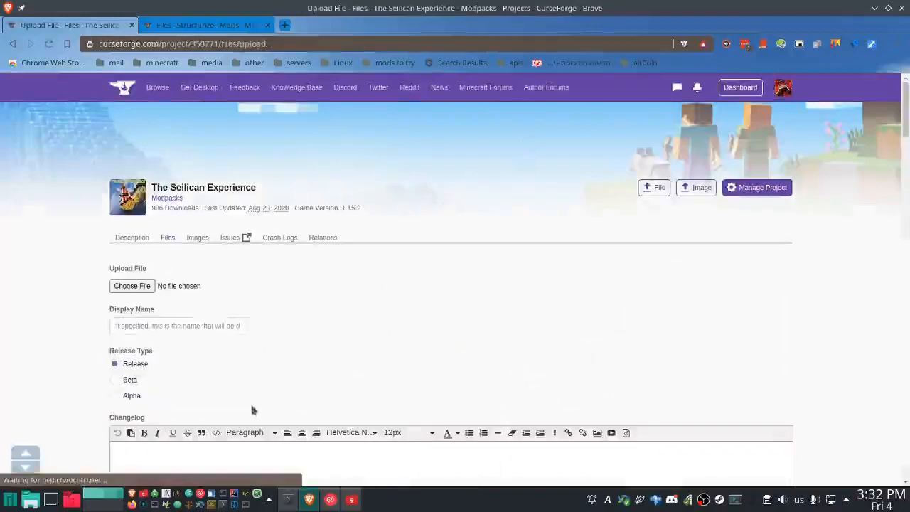
pyautogui.click(216, 433)
pyautogui.write('.bannert')
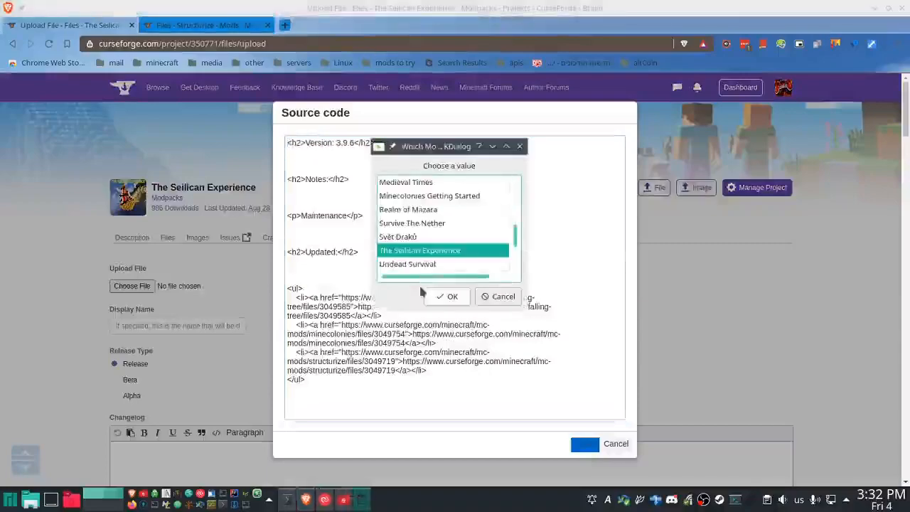
pyautogui.press('Return')
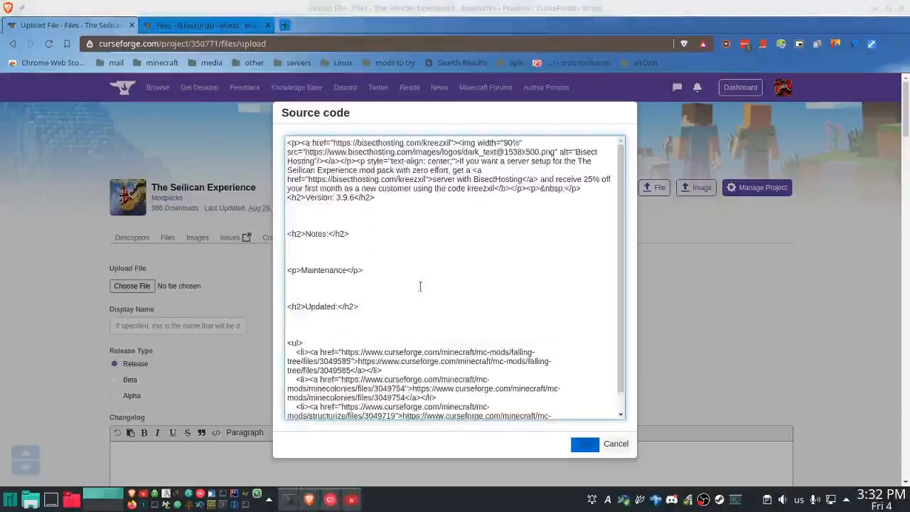
pyautogui.click(586, 444)
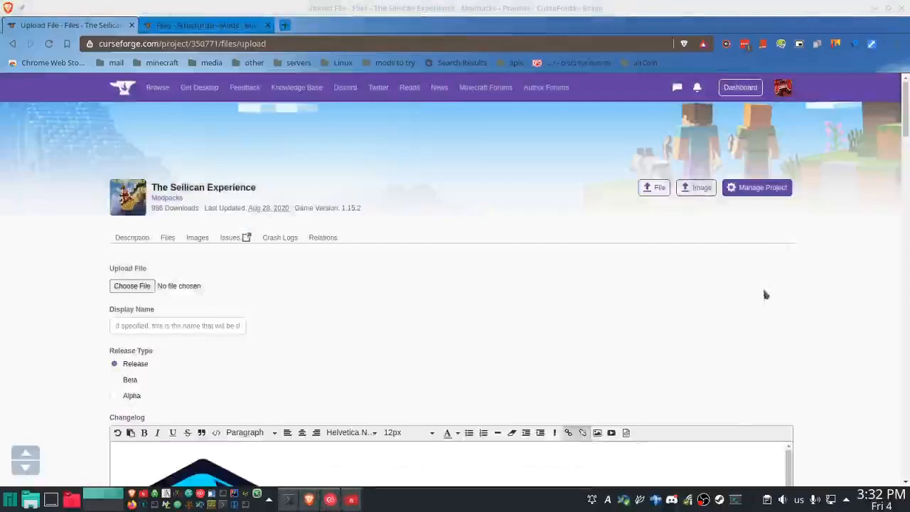
# - Start choosing the upload file, go to Downloads and open the folder containing The Seilican Experience-3.9.6.zip in the file manager
pyautogui.scroll(-2, 811, 399)
pyautogui.moveTo(788, 362)
pyautogui.mouseDown()
pyautogui.moveTo(791, 411)
pyautogui.moveTo(788, 348)
pyautogui.mouseUp()
pyautogui.scroll(-5, 148, 173)
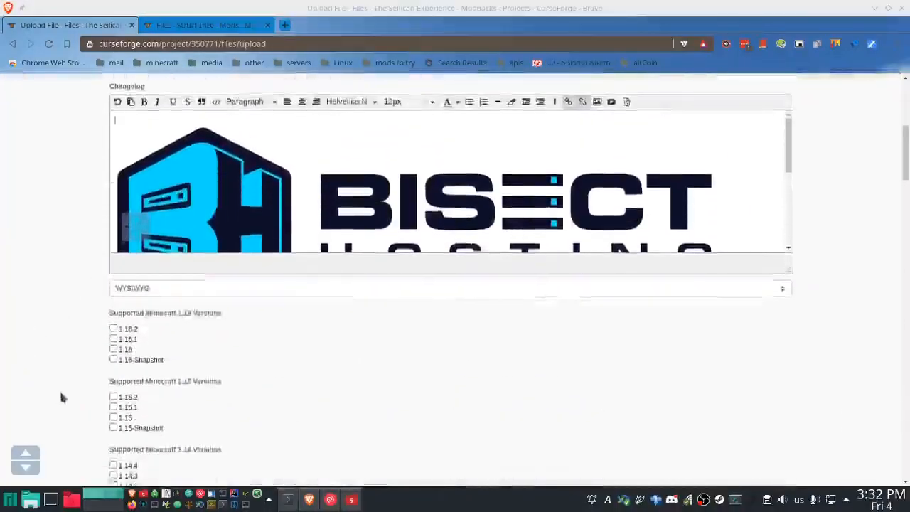
pyautogui.scroll(6, 72, 307)
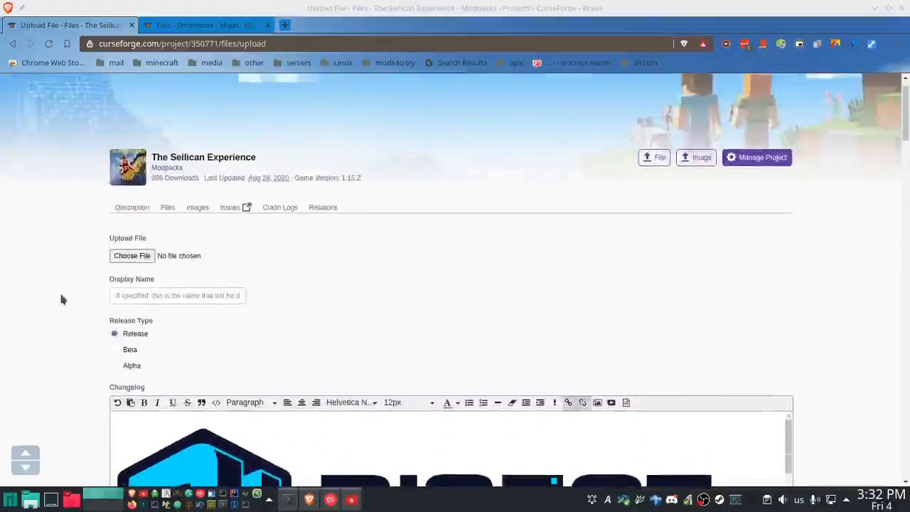
pyautogui.scroll(-2, 62, 311)
pyautogui.scroll(2, 61, 310)
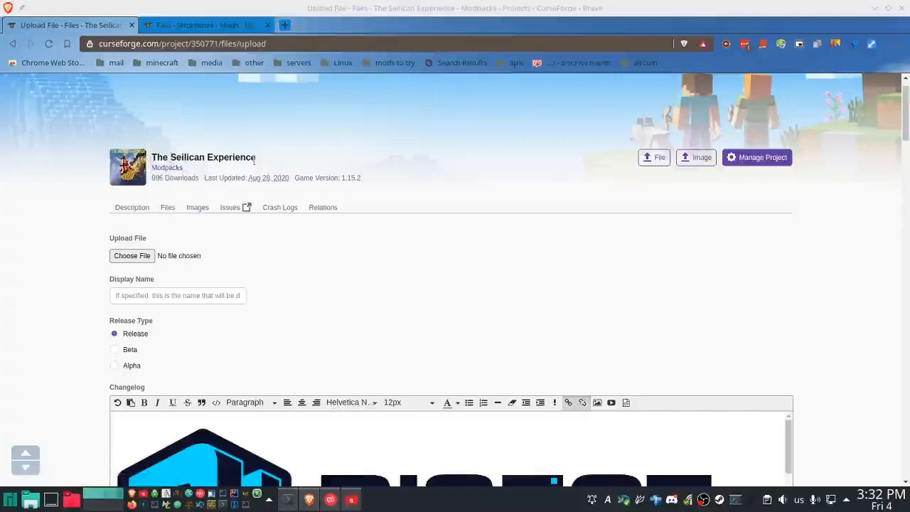
pyautogui.click(133, 255)
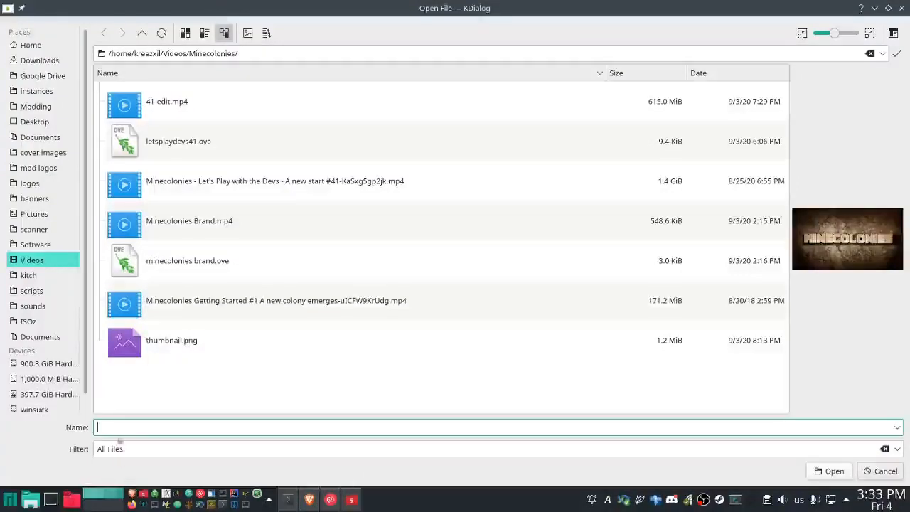
pyautogui.click(39, 61)
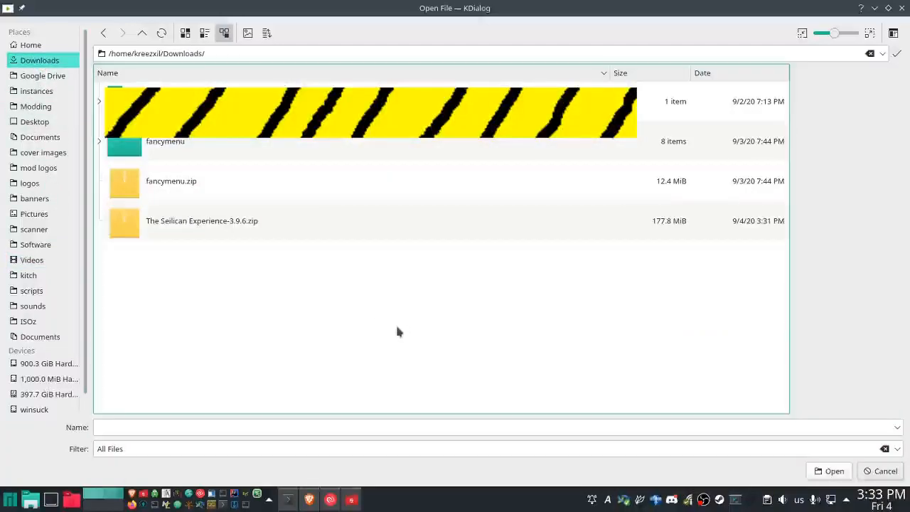
pyautogui.rightClick(250, 226)
pyautogui.click(299, 331)
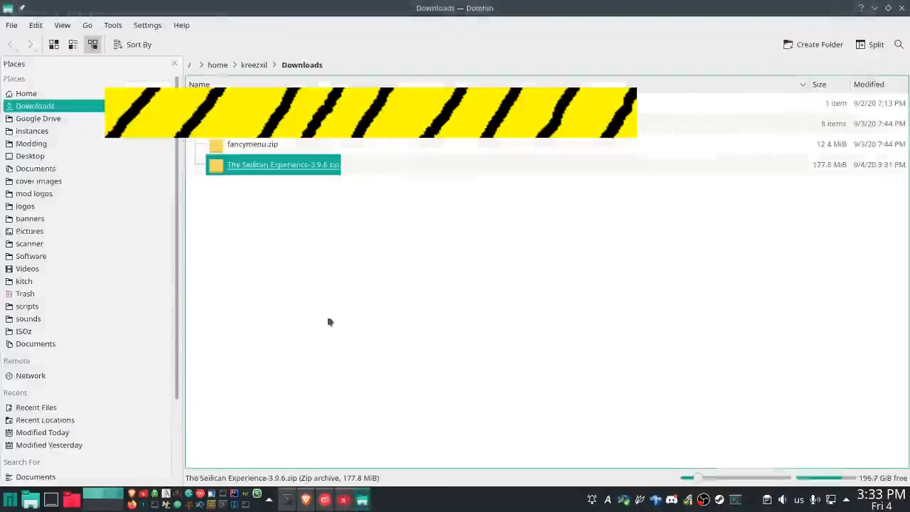
# - Open manifest.json from The Seilican Experience-3.9.6.zip in Kate by way of Ark and select its entire text
pyautogui.rightClick(250, 168)
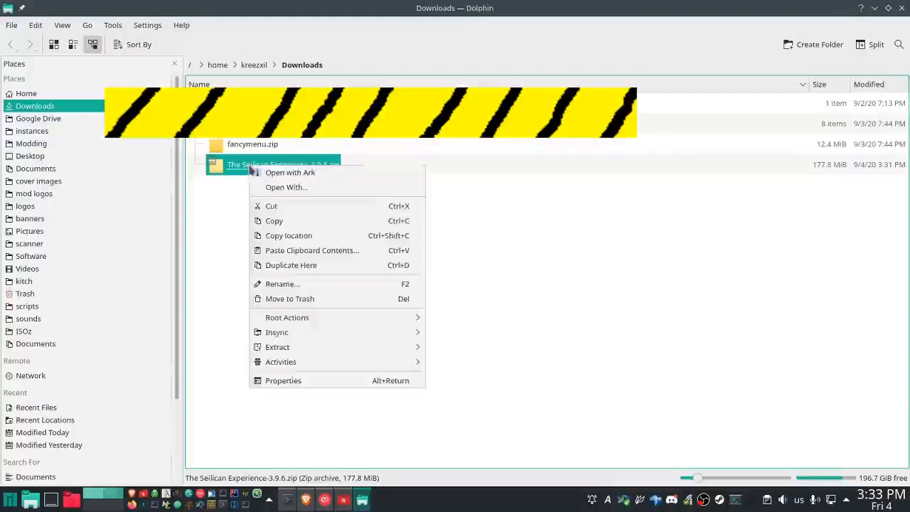
pyautogui.click(302, 179)
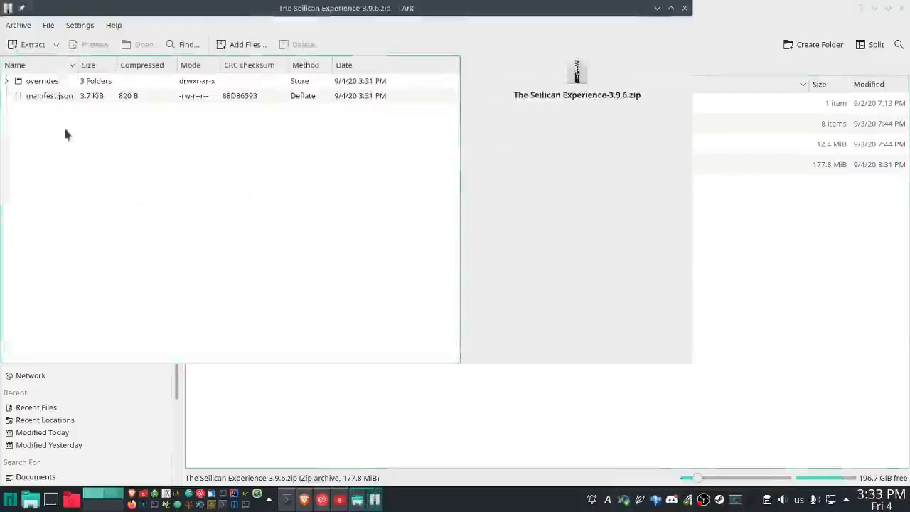
pyautogui.rightClick(54, 98)
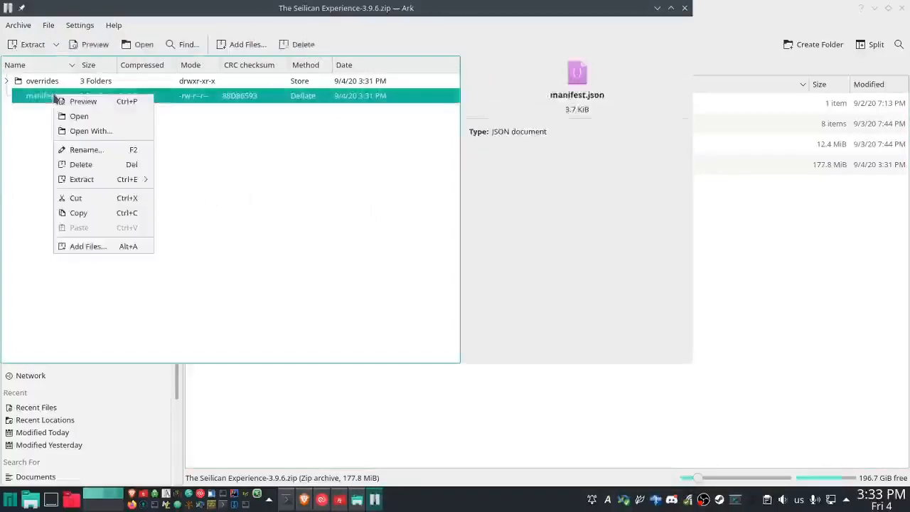
pyautogui.click(103, 132)
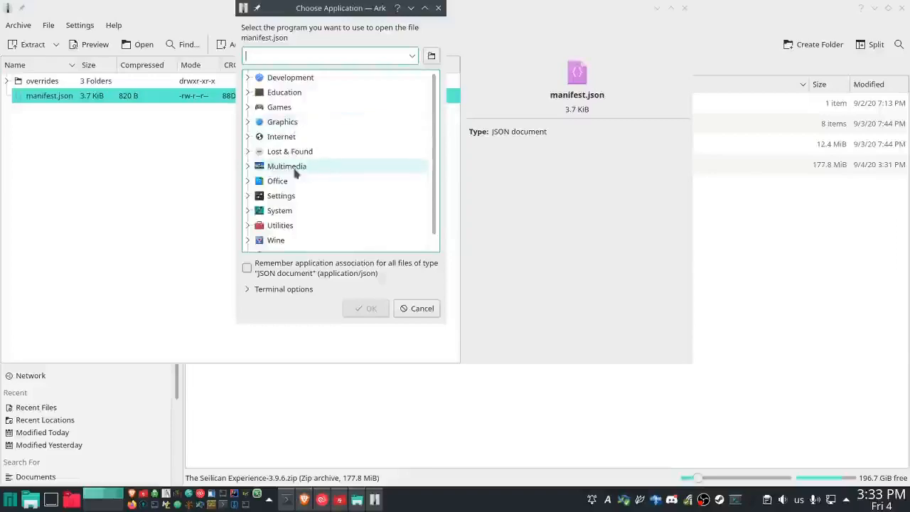
pyautogui.write('kate')
pyautogui.press('Return')
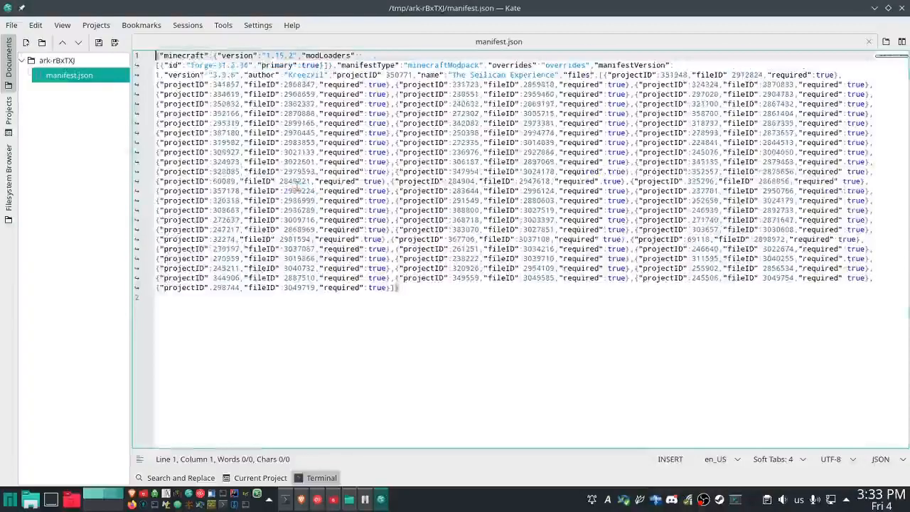
pyautogui.hotkey('ctrl', 'a')
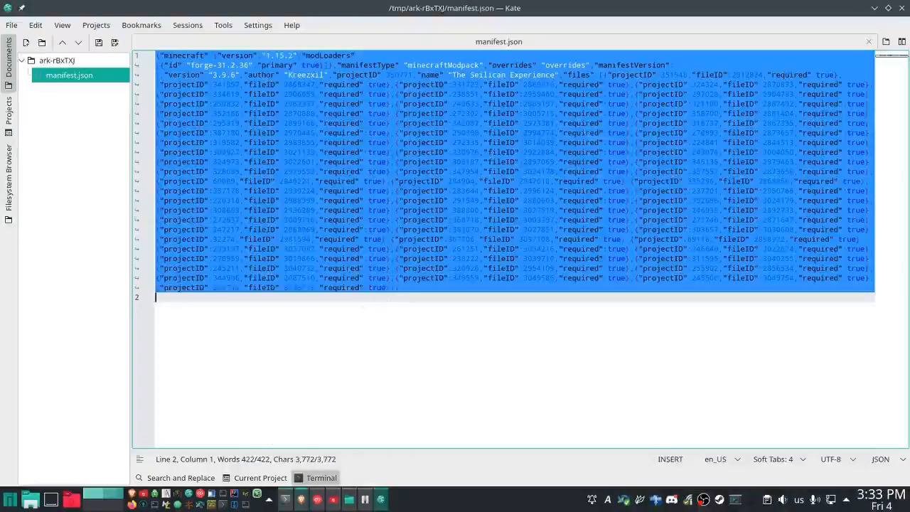
# - Switch back to Brave, cancel the file choice and open the bookmarked JSON to CSV Converter Online in a new tab
pyautogui.click(301, 500)
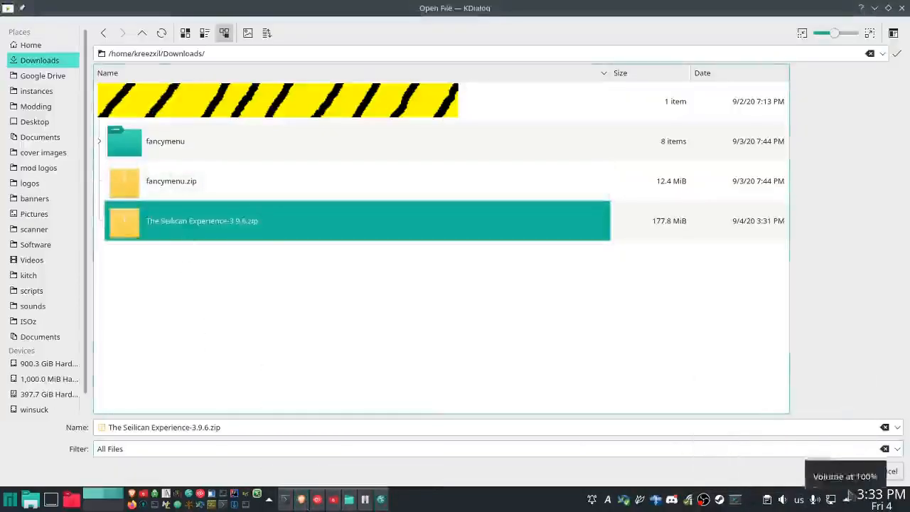
pyautogui.click(882, 472)
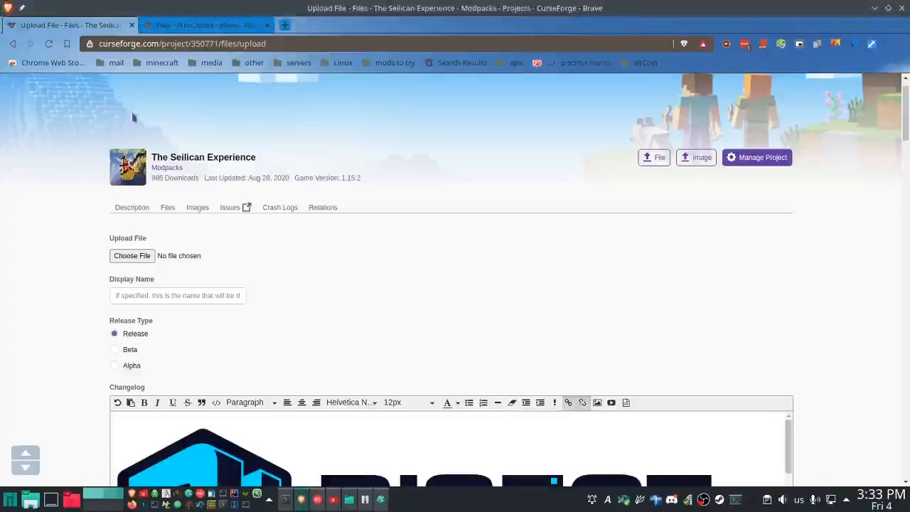
pyautogui.click(159, 64)
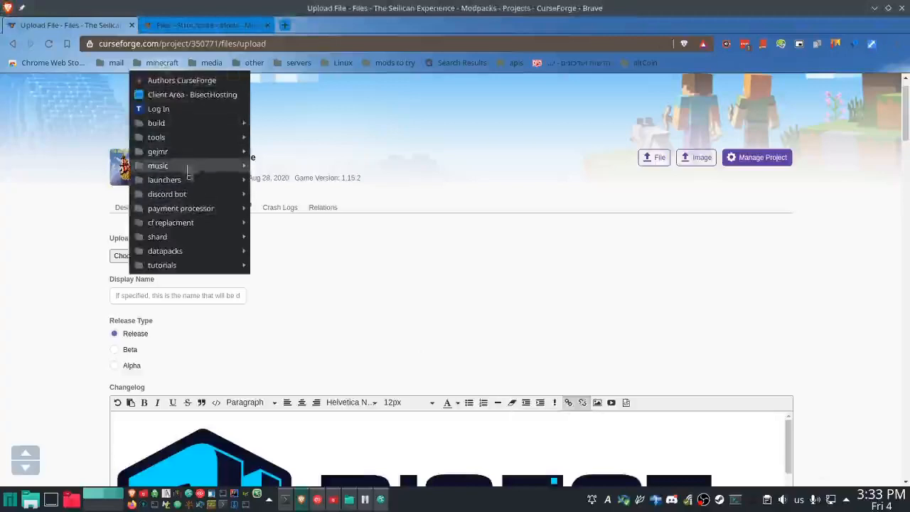
pyautogui.moveTo(183, 138)
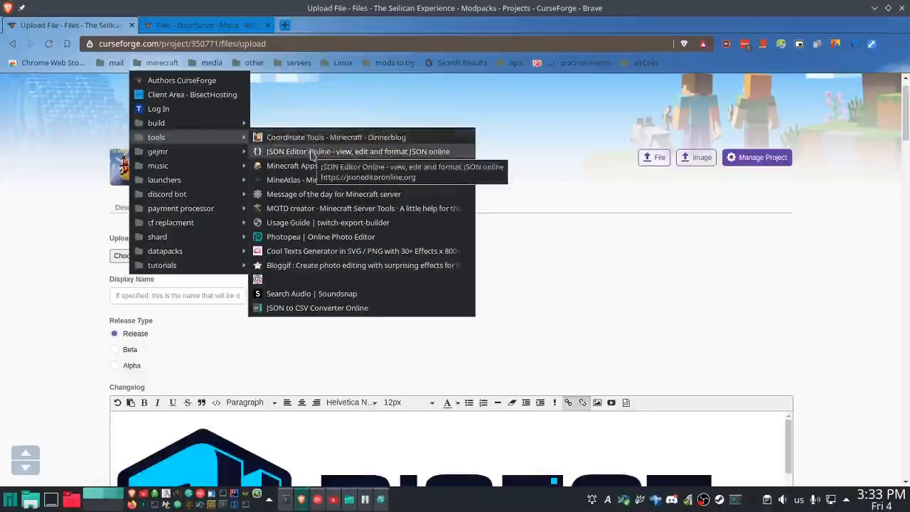
pyautogui.middleClick(333, 310)
pyautogui.click(339, 26)
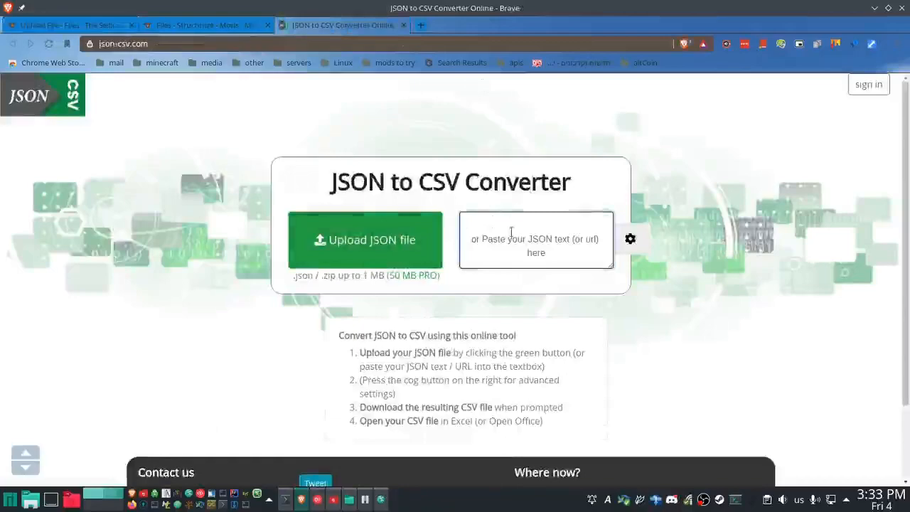
# - Convert the copied manifest JSON to CSV, save it as result.csv in Downloads and open it in OpenOffice Calc as comma-separated text
pyautogui.hotkey('ctrl', 'v')
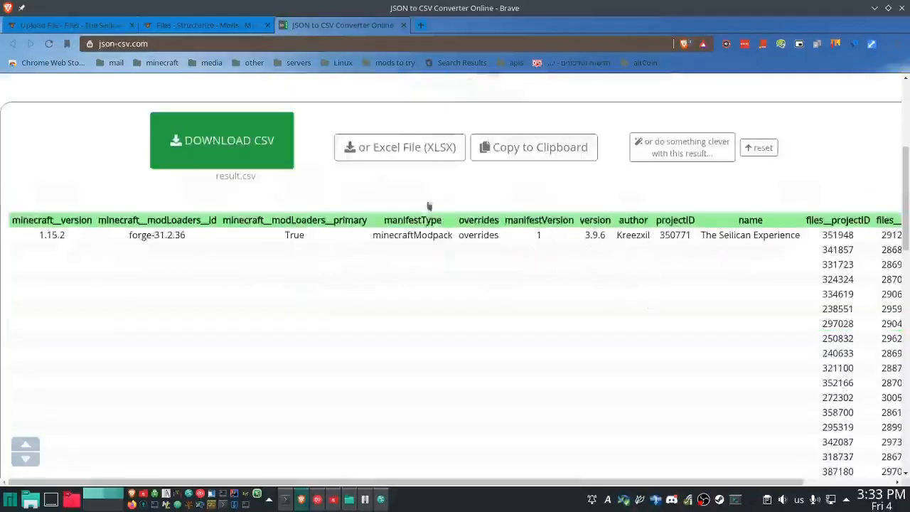
pyautogui.click(258, 158)
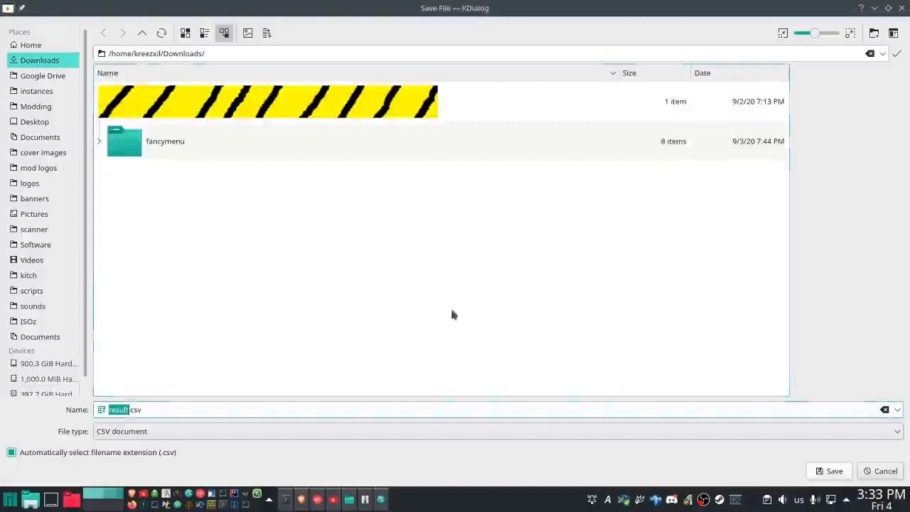
pyautogui.click(837, 473)
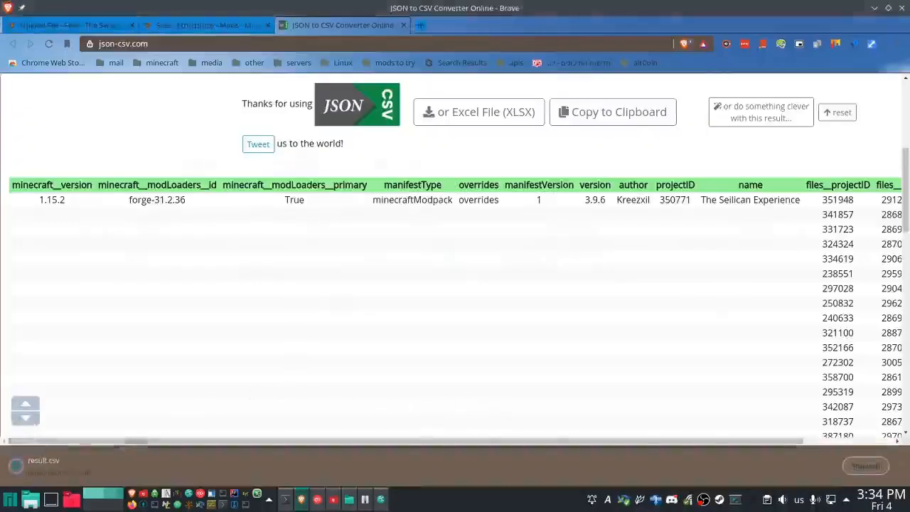
pyautogui.click(44, 463)
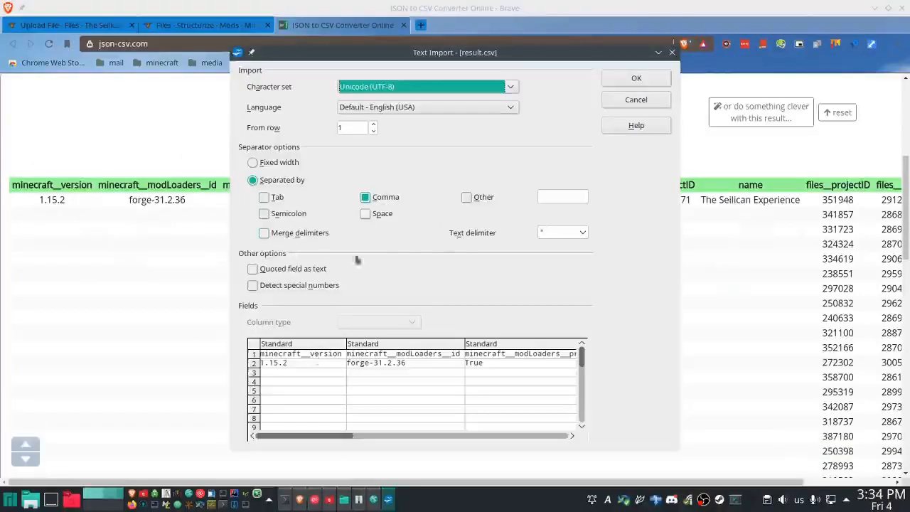
pyautogui.click(636, 82)
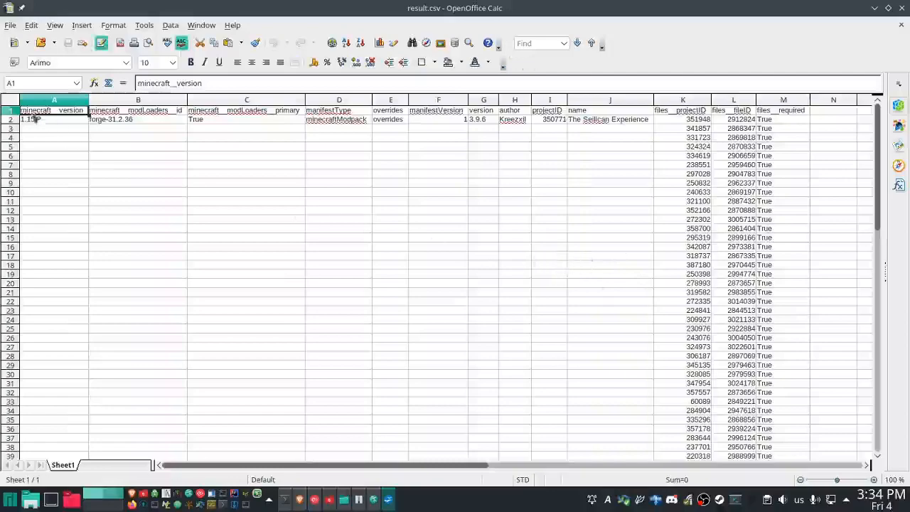
# - Sort the entire sheet by Column K, the file project IDs, in ascending order
pyautogui.click(11, 104)
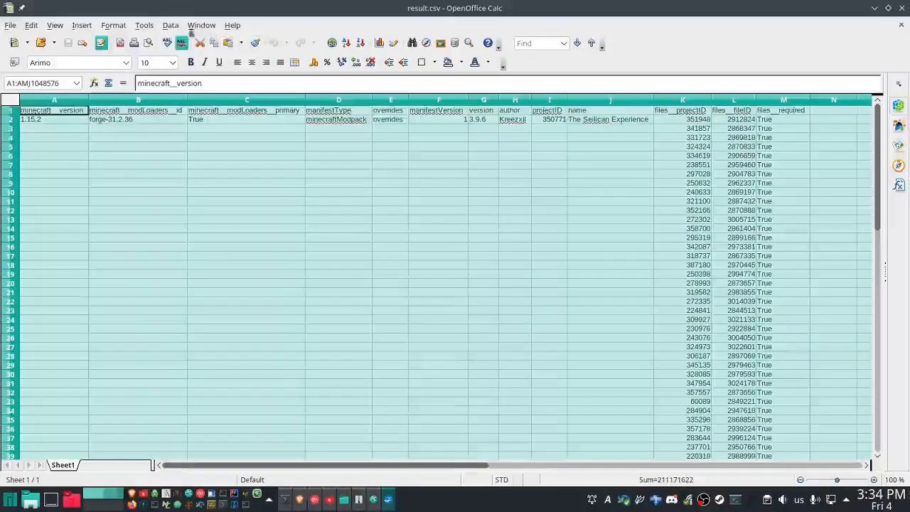
pyautogui.click(169, 26)
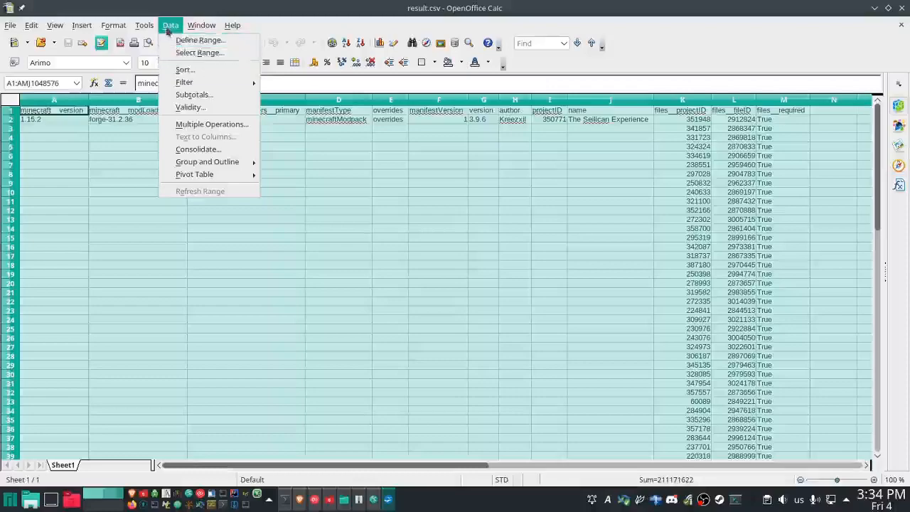
pyautogui.click(188, 74)
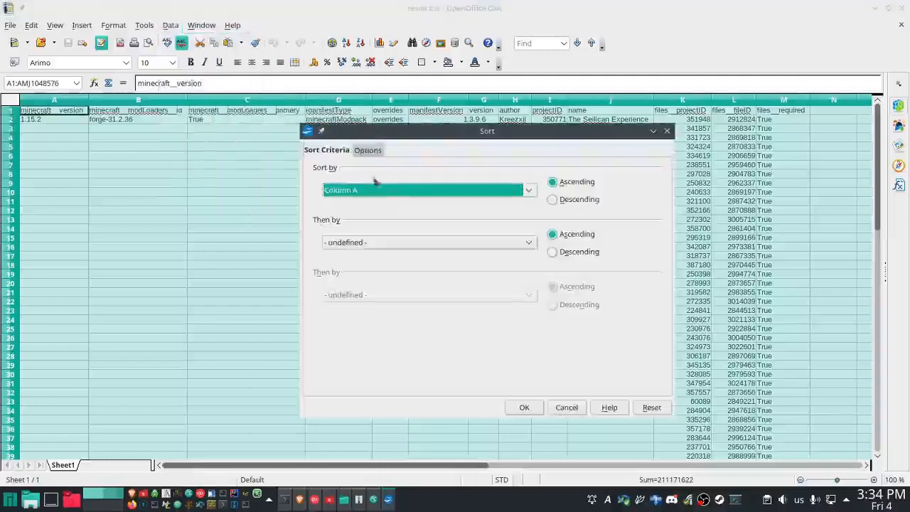
pyautogui.click(441, 192)
pyautogui.scroll(-3, 391, 270)
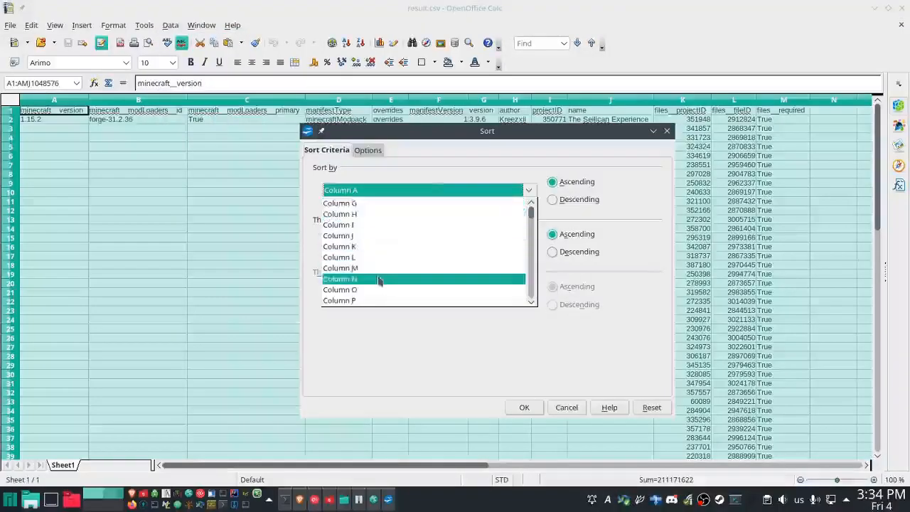
pyautogui.click(358, 256)
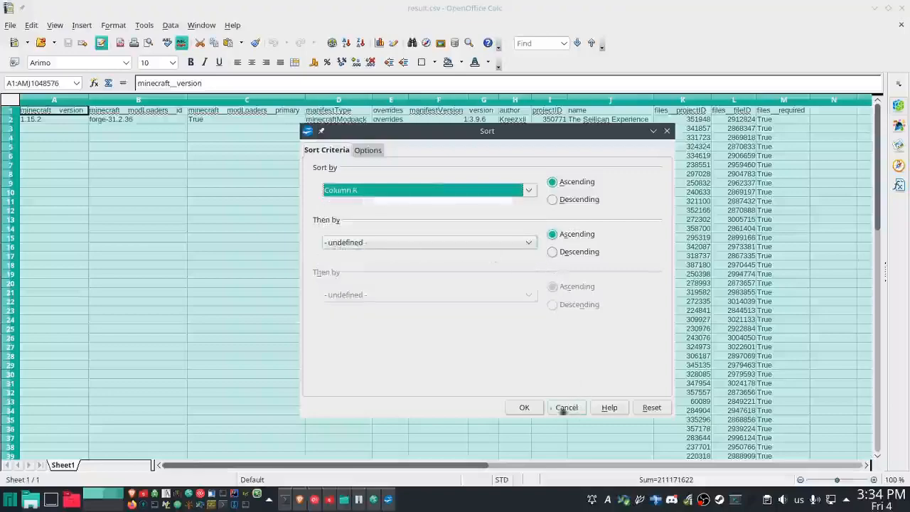
pyautogui.click(525, 409)
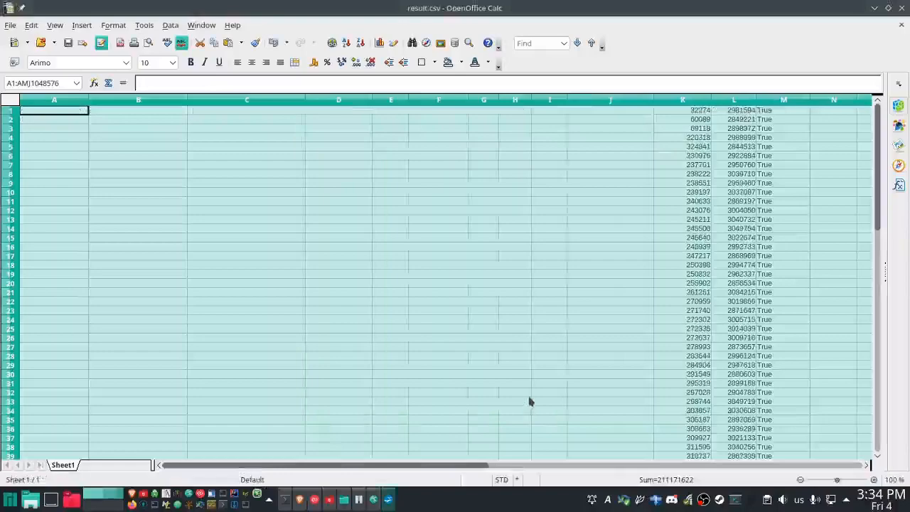
# - Enter the duplicate-check formula =IF(K1=K2;"dupe";"") in cell N2
pyautogui.click(823, 114)
pyautogui.click(825, 125)
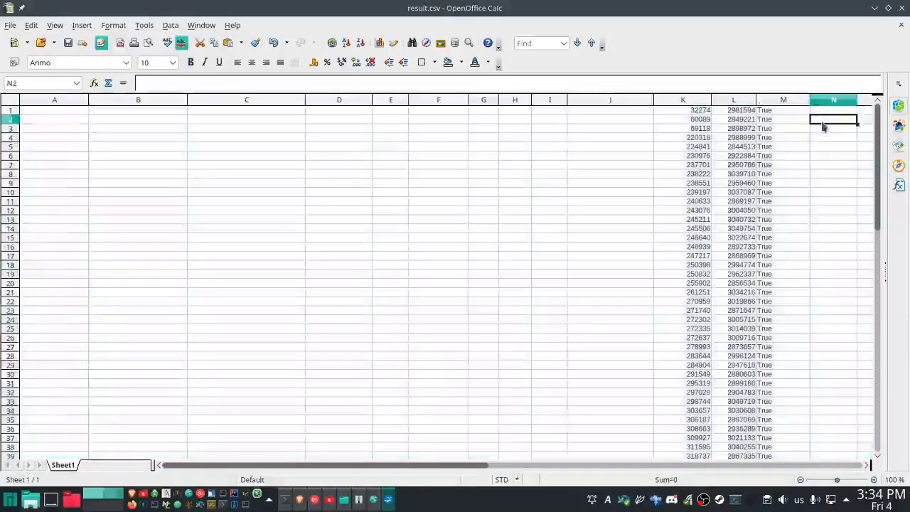
pyautogui.write('=if')
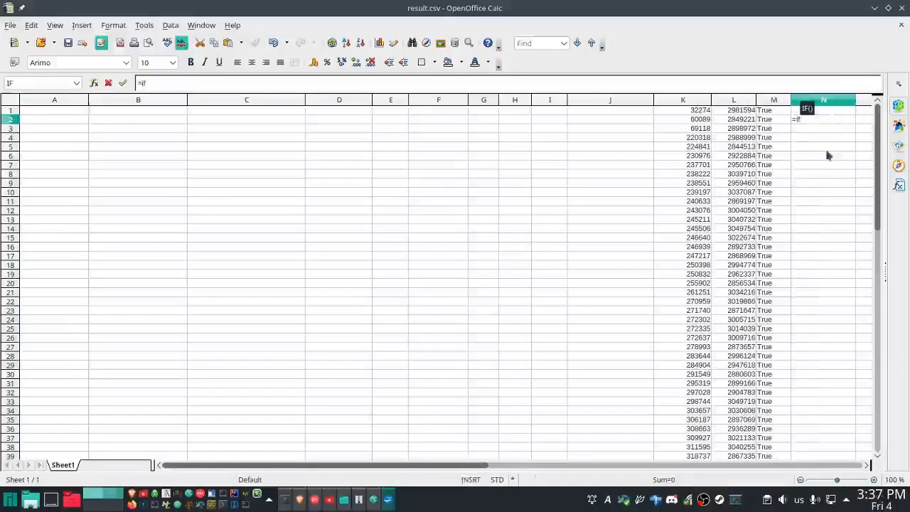
pyautogui.write('(k1=')
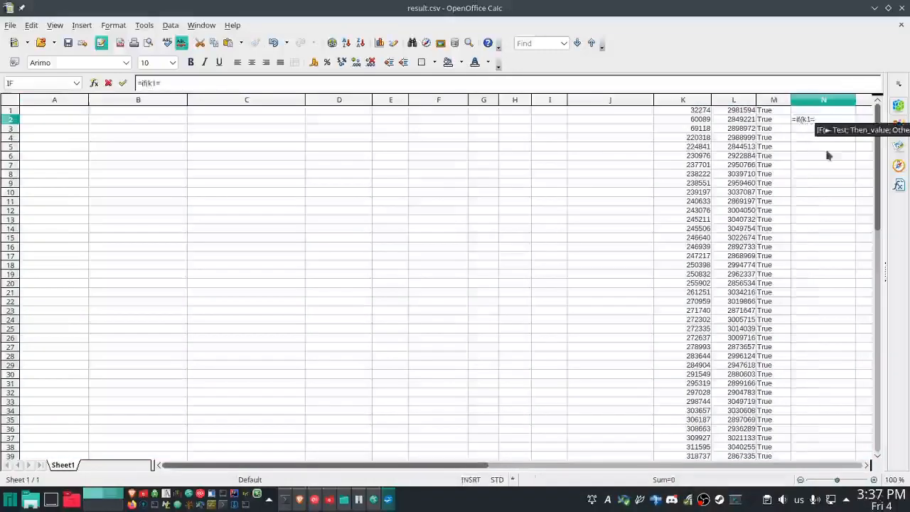
pyautogui.write('k2;')
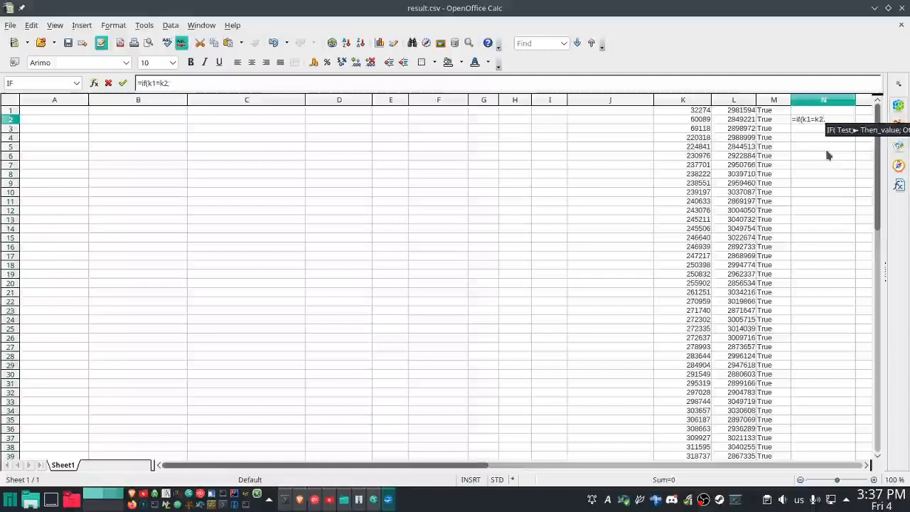
pyautogui.write('"dupe";""')
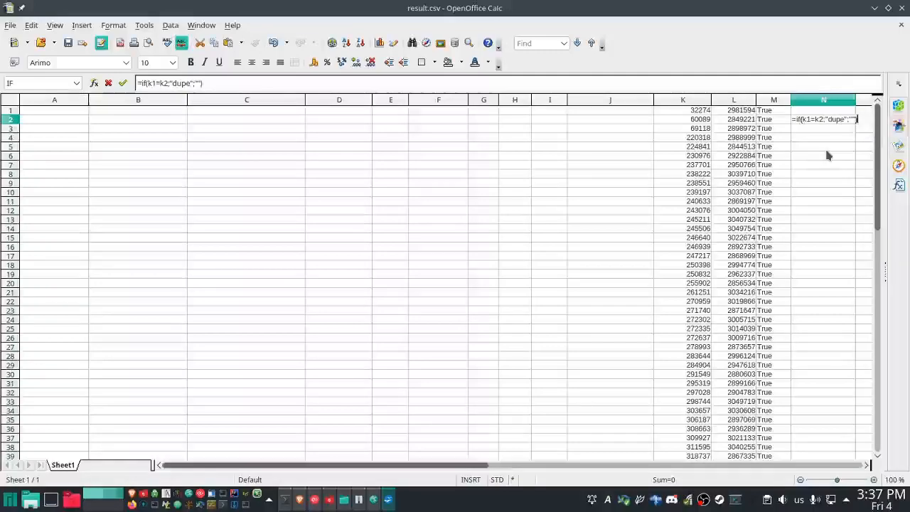
pyautogui.press('Return')
# - Fill the duplicate-check formula from N2 down through N3:N65, comparing each project ID with the one above
pyautogui.press('Up')
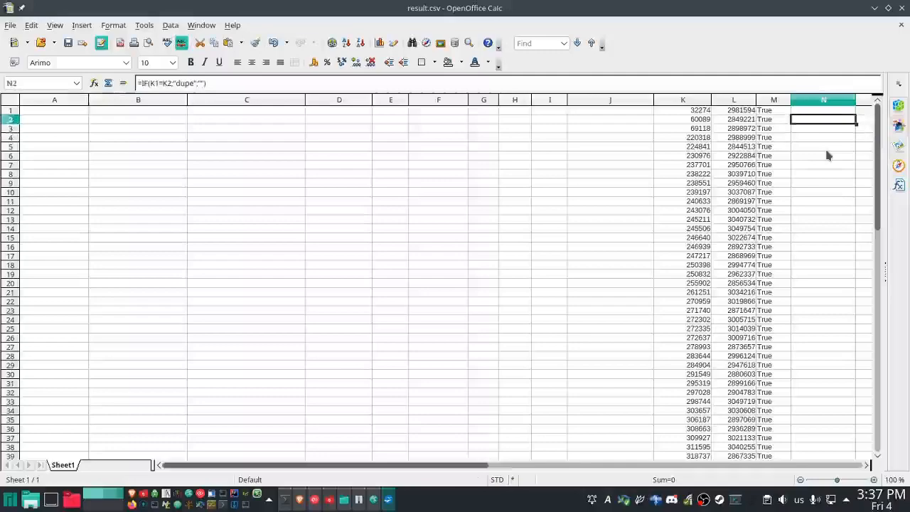
pyautogui.press('Down')
pyautogui.hotkey('shift', 'Down')
pyautogui.hotkey('shift', 'Down')
pyautogui.hotkey('shift', 'Down')
pyautogui.hotkey('shift', 'Down')
pyautogui.hotkey('shift', 'Down')
pyautogui.hotkey('shift', 'Down')
pyautogui.hotkey('shift', 'Down')
pyautogui.hotkey('shift', 'Down')
pyautogui.hotkey('shift', 'Down')
pyautogui.hotkey('shift', 'Down')
pyautogui.hotkey('shift', 'Down')
pyautogui.hotkey('shift', 'Down')
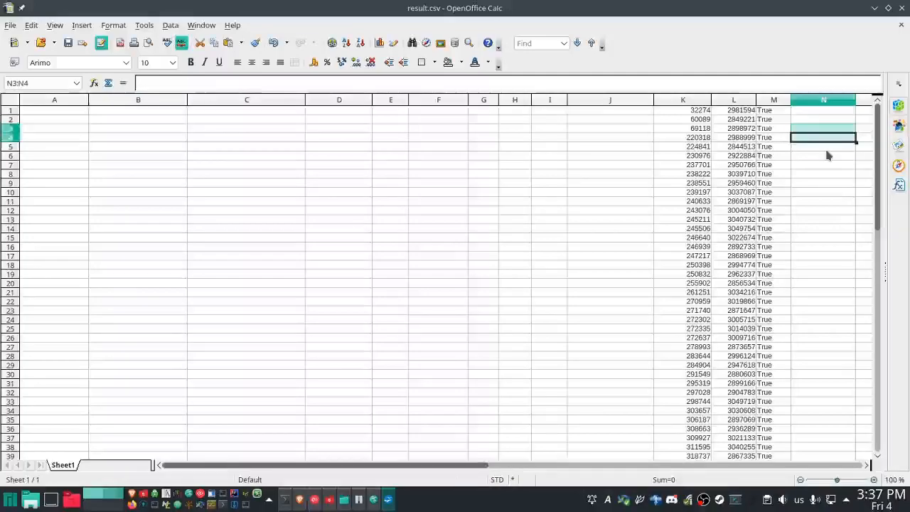
pyautogui.hotkey('shift', 'Down')
pyautogui.hotkey('shift', 'Down')
pyautogui.hotkey('shift', 'Down')
pyautogui.hotkey('shift', 'Down')
pyautogui.hotkey('shift', 'Down')
pyautogui.hotkey('shift', 'Down')
pyautogui.hotkey('shift', 'Down')
pyautogui.hotkey('shift', 'Down')
pyautogui.hotkey('shift', 'Down')
pyautogui.hotkey('shift', 'Down')
pyautogui.hotkey('shift', 'Down')
pyautogui.hotkey('shift', 'Down')
pyautogui.hotkey('shift', 'Down')
pyautogui.hotkey('shift', 'Down')
pyautogui.hotkey('shift', 'Down')
pyautogui.hotkey('shift', 'Down')
pyautogui.hotkey('shift', 'Down')
pyautogui.hotkey('shift', 'Down')
pyautogui.hotkey('shift', 'Down')
pyautogui.hotkey('shift', 'Down')
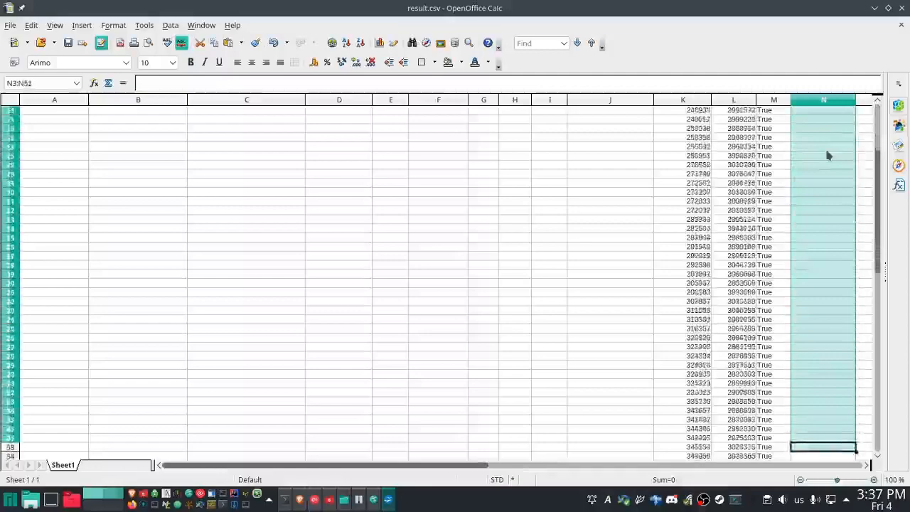
pyautogui.hotkey('shift', 'Down')
pyautogui.hotkey('shift', 'Down')
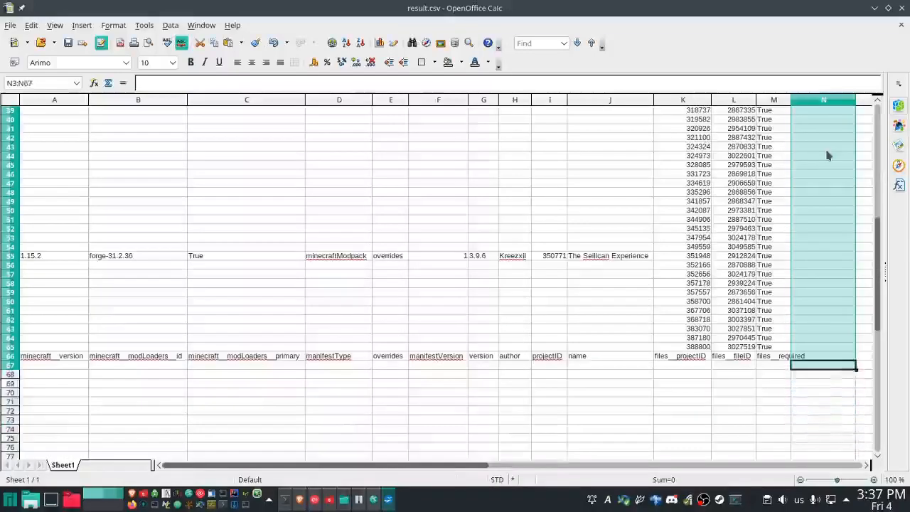
pyautogui.hotkey('shift', 'Up')
pyautogui.write('=IF(K64=K65;"dupe";"")')
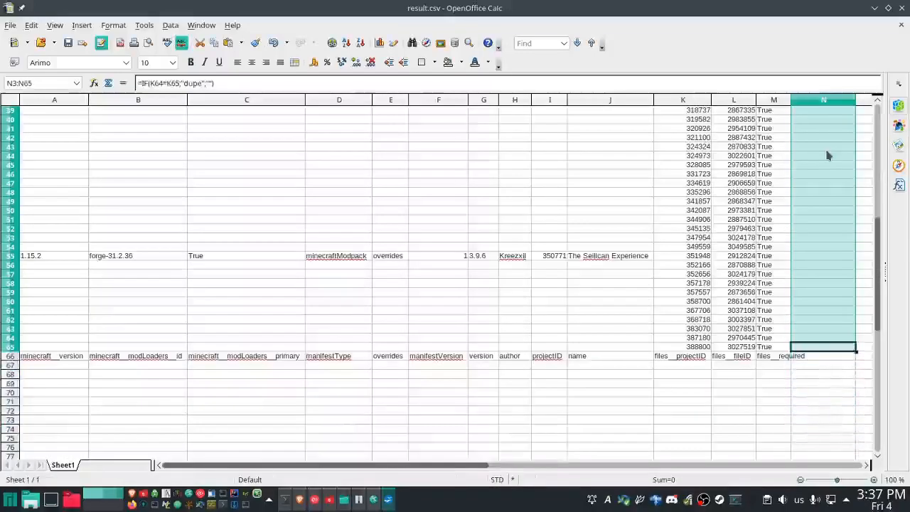
pyautogui.hotkey('alt', 'Return')
# - Check column N from row 65 back up to row 1 for cells marked "dupe"
pyautogui.press('Up')
pyautogui.press('Up')
pyautogui.press('Up')
pyautogui.press('Up')
pyautogui.press('Up')
pyautogui.press('Up')
pyautogui.press('Up')
pyautogui.press('Up')
pyautogui.press('Up')
pyautogui.press('Up')
pyautogui.press('Up')
pyautogui.press('Up')
pyautogui.press('Up')
pyautogui.press('Up')
pyautogui.press('Up')
pyautogui.press('Up')
pyautogui.press('Up')
pyautogui.press('Up')
pyautogui.press('Up')
pyautogui.press('Up')
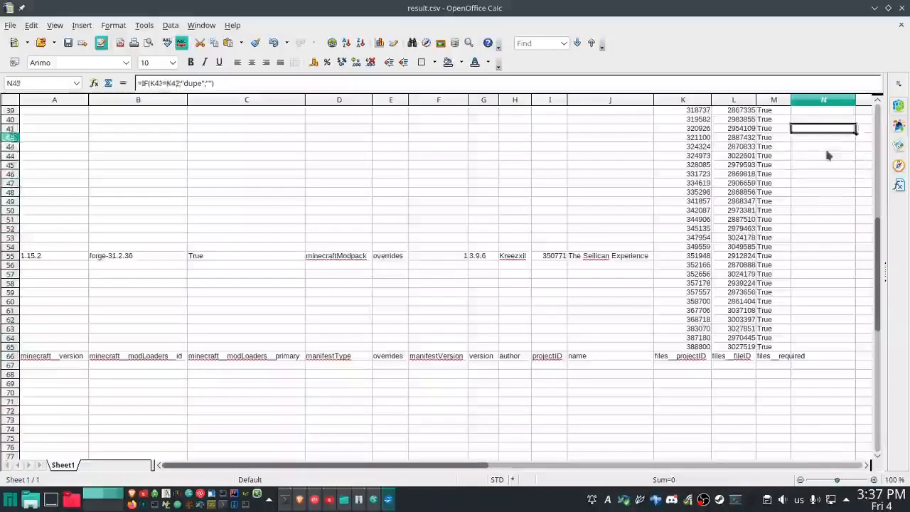
pyautogui.press('Up')
pyautogui.press('Up')
pyautogui.press('Up')
pyautogui.press('Up')
pyautogui.press('Up')
pyautogui.press('Up')
pyautogui.press('Up')
pyautogui.press('Up')
pyautogui.press('Up')
pyautogui.press('Up')
pyautogui.press('Up')
pyautogui.press('Up')
pyautogui.press('Up')
pyautogui.press('Up')
pyautogui.press('Up')
pyautogui.press('Up')
pyautogui.press('Up')
pyautogui.press('Up')
pyautogui.press('Up')
pyautogui.press('Up')
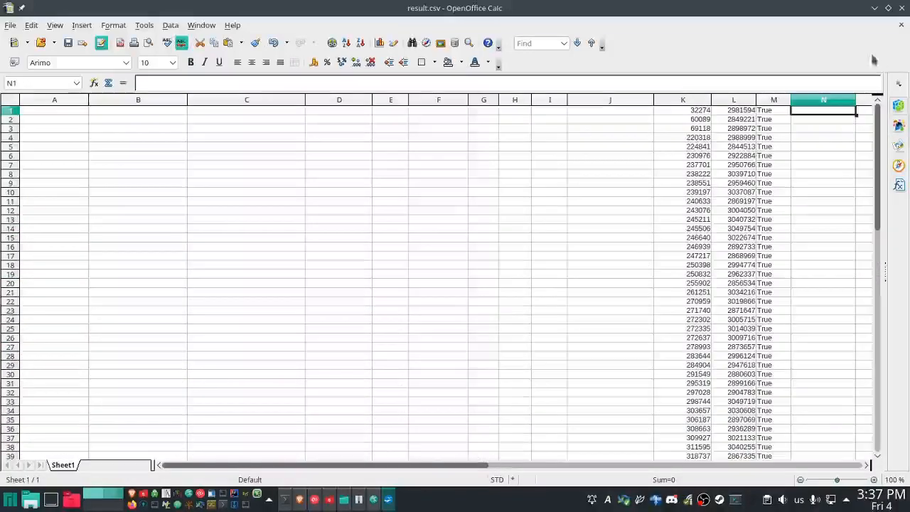
# - Close result.csv without saving its changes, exit OpenOffice and close the JSON to CSV Converter tab in Brave
pyautogui.click(901, 25)
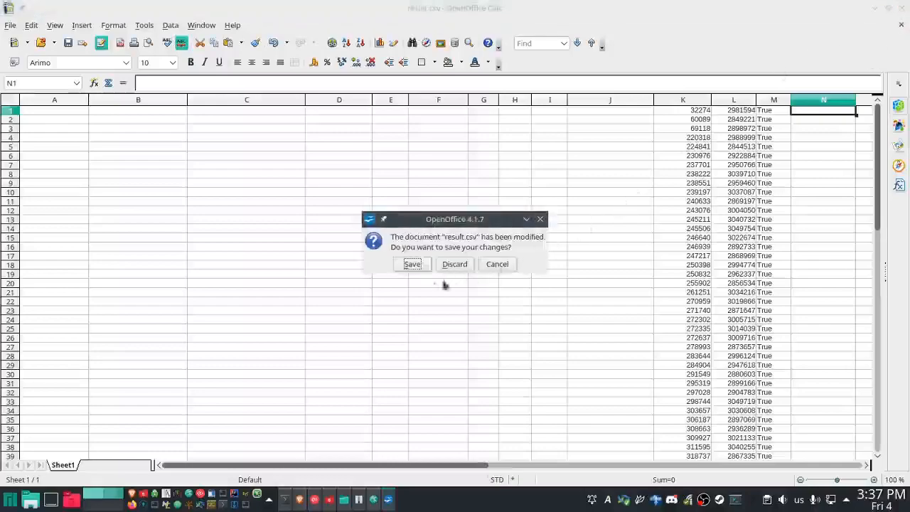
pyautogui.click(455, 264)
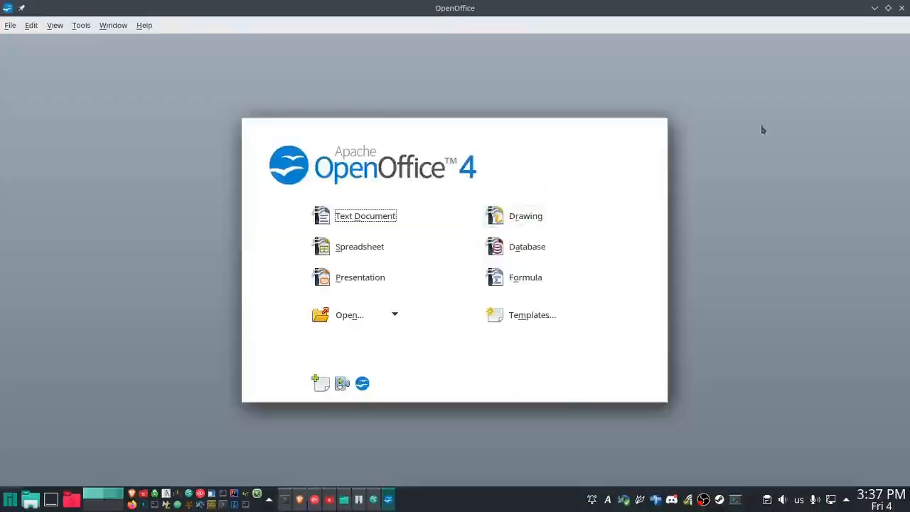
pyautogui.click(902, 8)
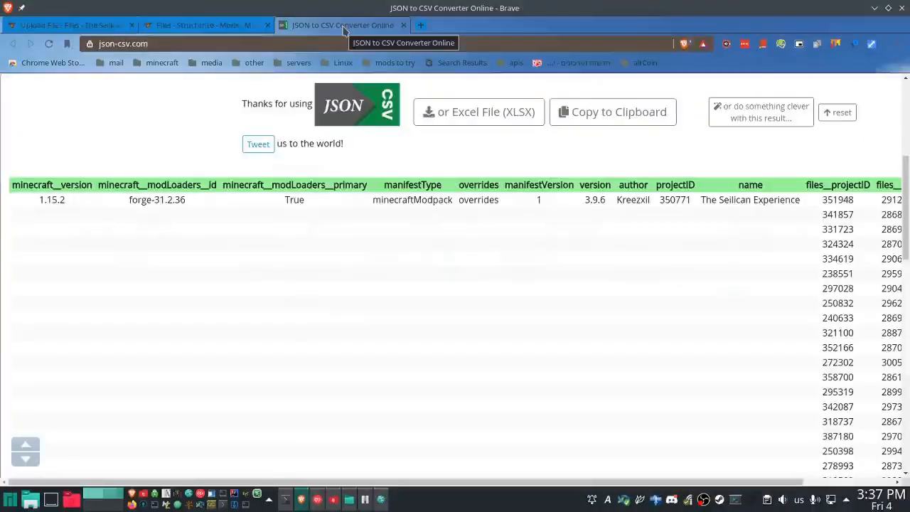
pyautogui.middleClick(344, 27)
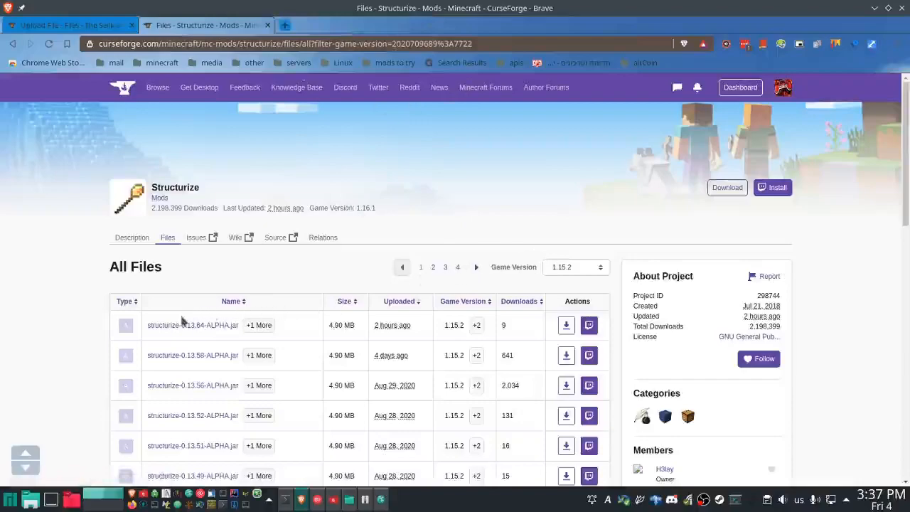
# - On the modpack's CurseForge upload page, choose The Seilican Experience-3.9.6.zip from Downloads as the upload file
pyautogui.click(63, 27)
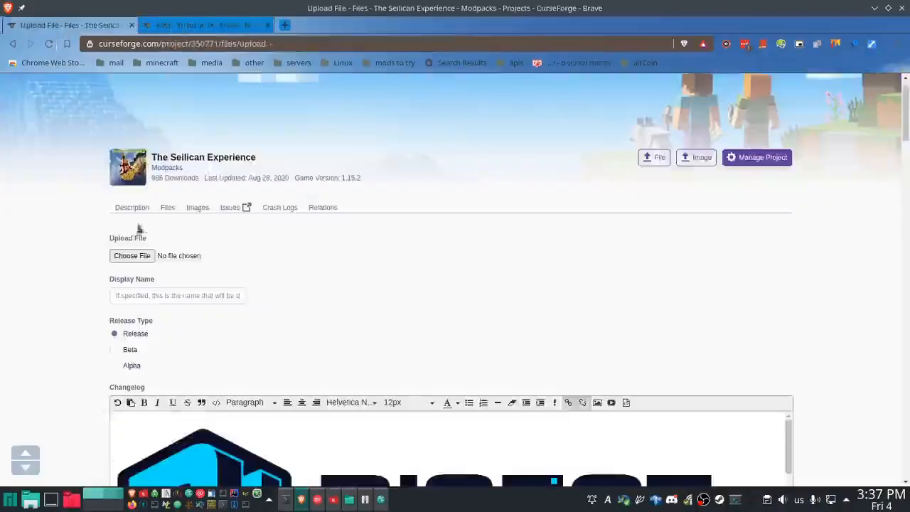
pyautogui.click(132, 257)
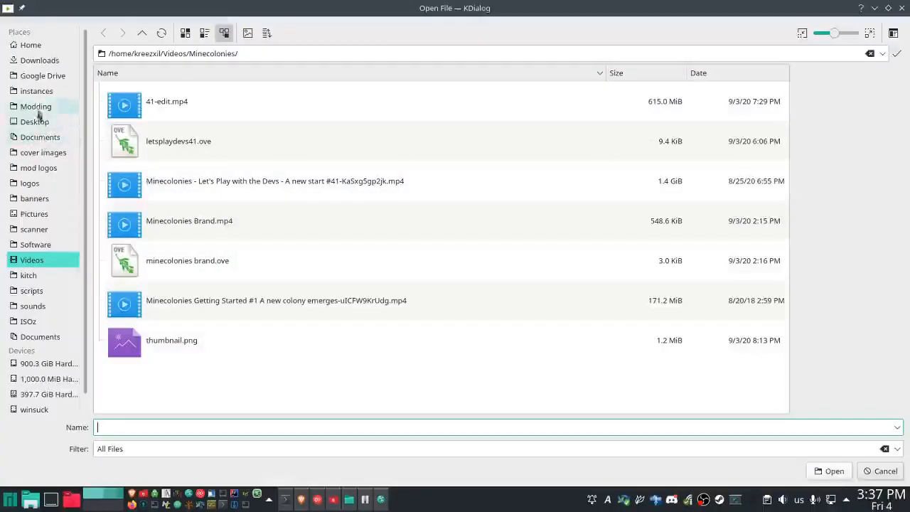
pyautogui.click(46, 64)
pyautogui.click(213, 269)
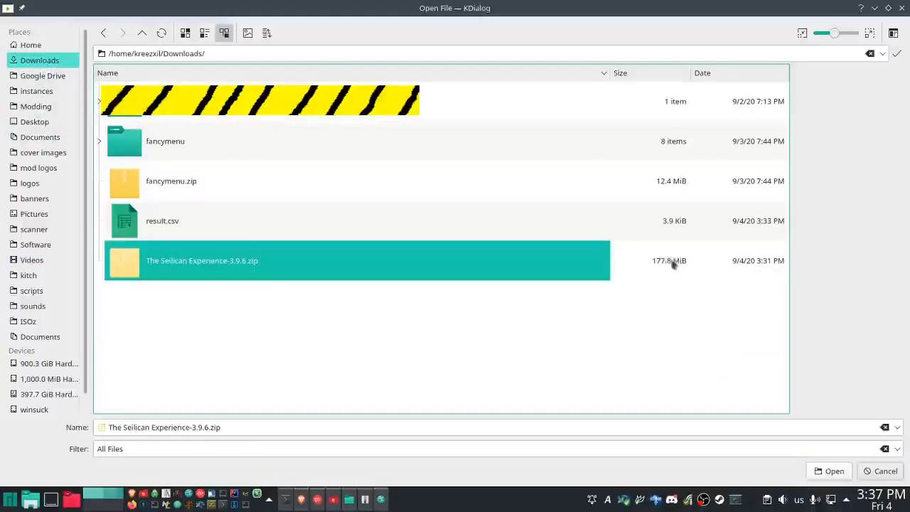
pyautogui.click(835, 476)
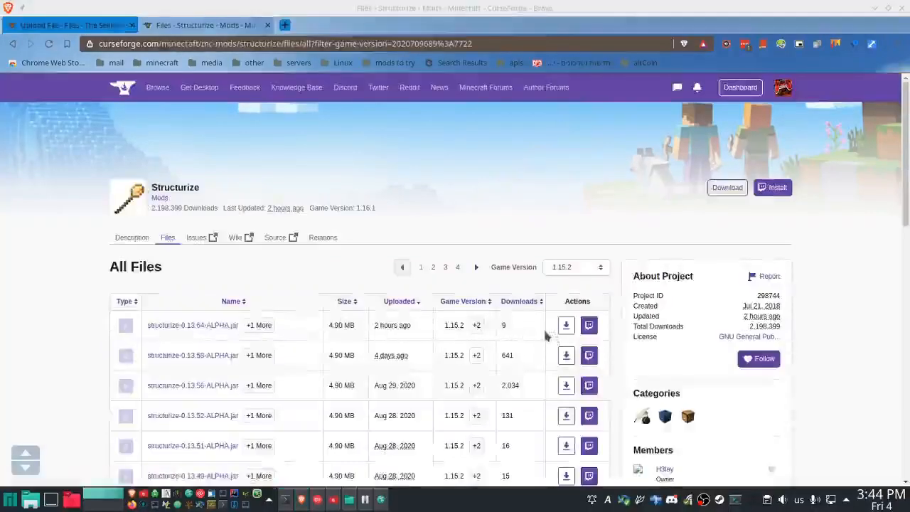
# - Open X2Go Client and log in to the kreezcraft remote desktop session with the account password
pyautogui.click(166, 496)
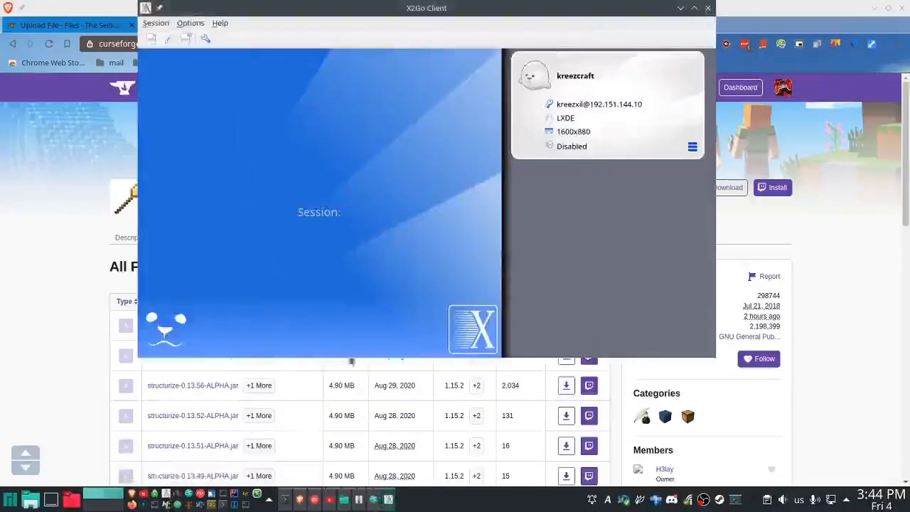
pyautogui.click(544, 90)
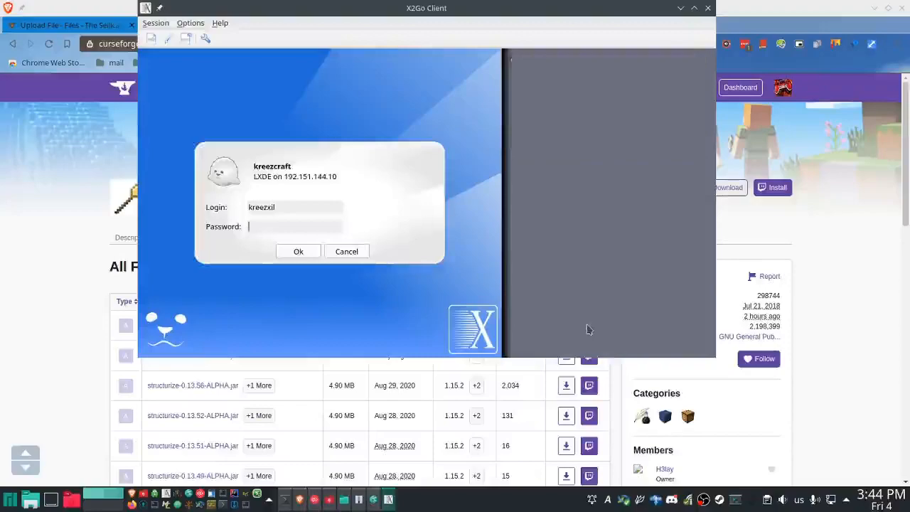
pyautogui.write('•••••••••••••••')
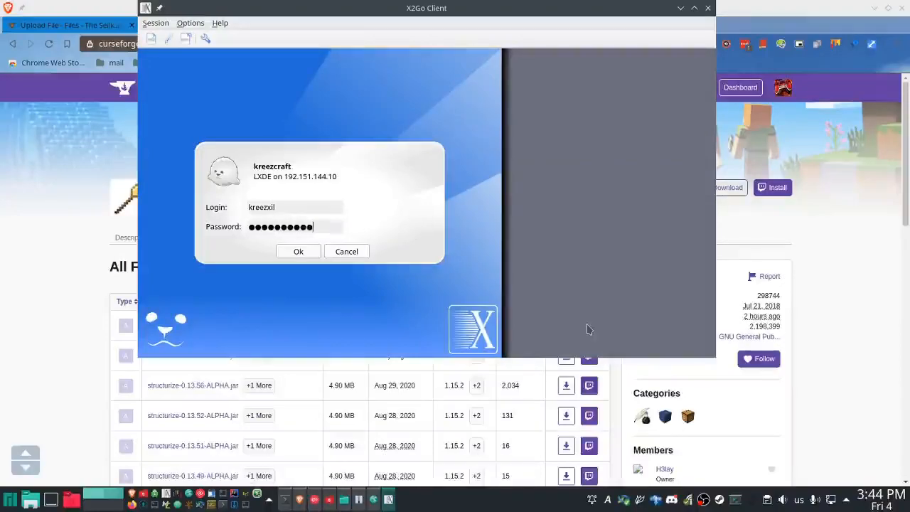
pyautogui.press('Return')
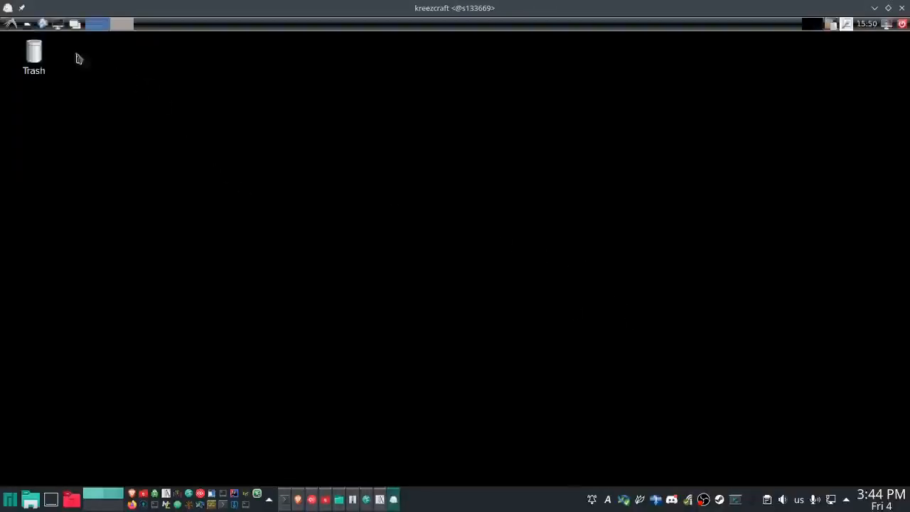
# - In the remote desktop's Brave browser, open the tse bookmark from the packs folder and the details of The Seilican Experience-3.9.6.zip
pyautogui.click(44, 24)
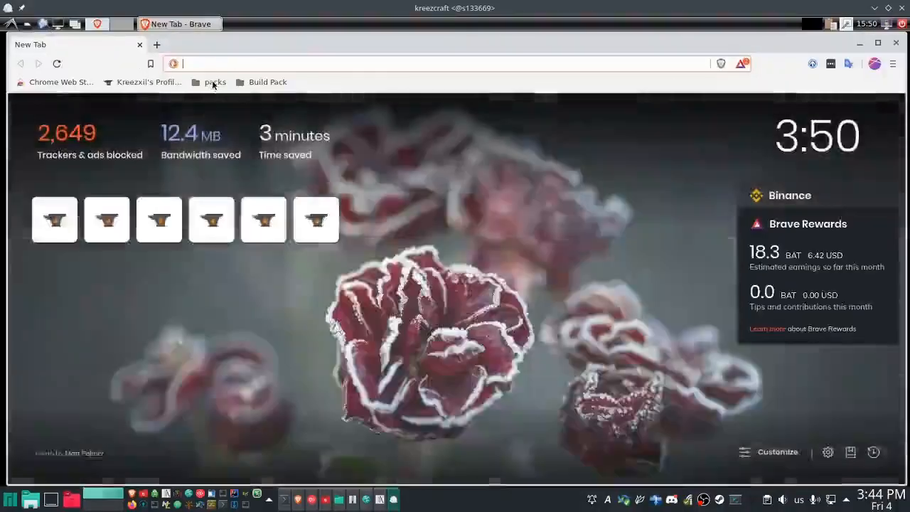
pyautogui.click(214, 84)
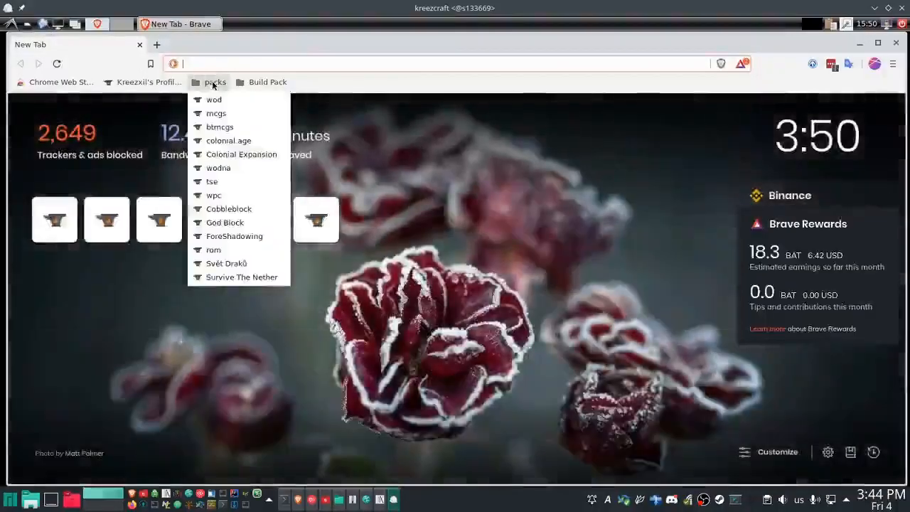
pyautogui.click(218, 187)
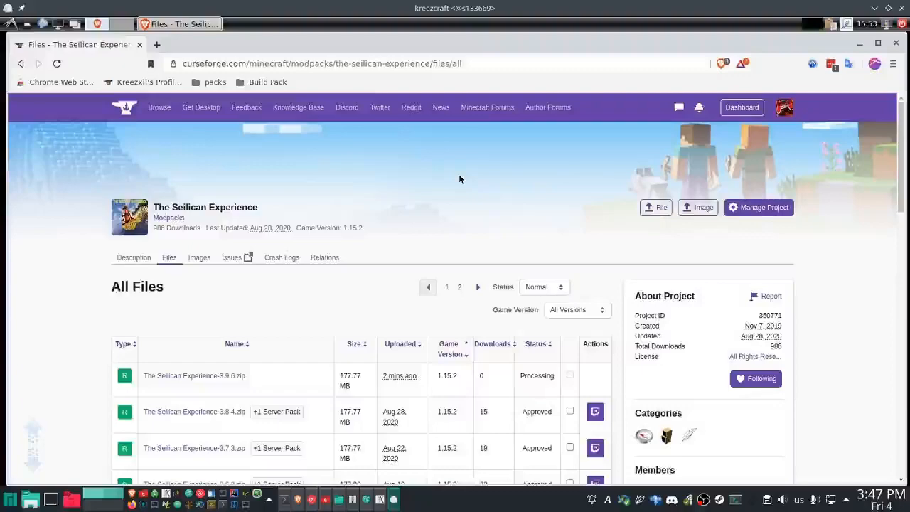
pyautogui.click(239, 380)
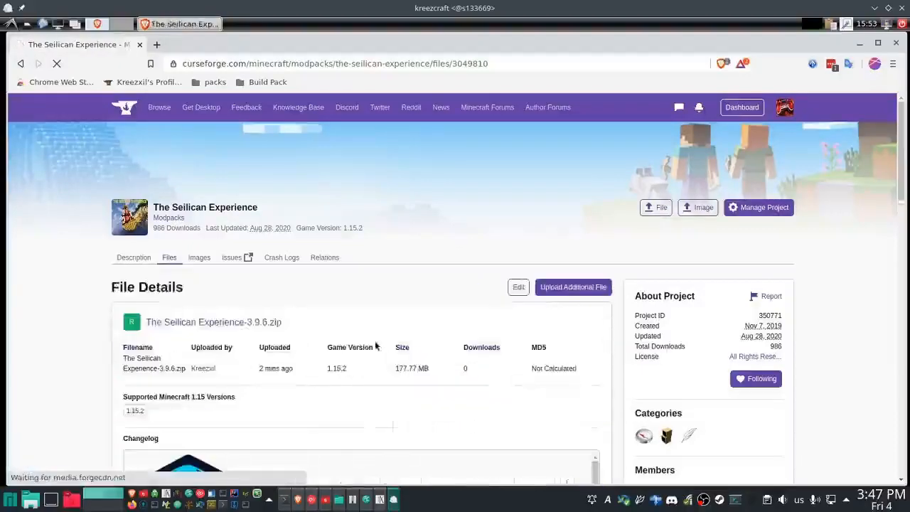
# - Copy the full changelog source code from the 3.9.6 file's edit page and return to its file details without editing
pyautogui.click(567, 293)
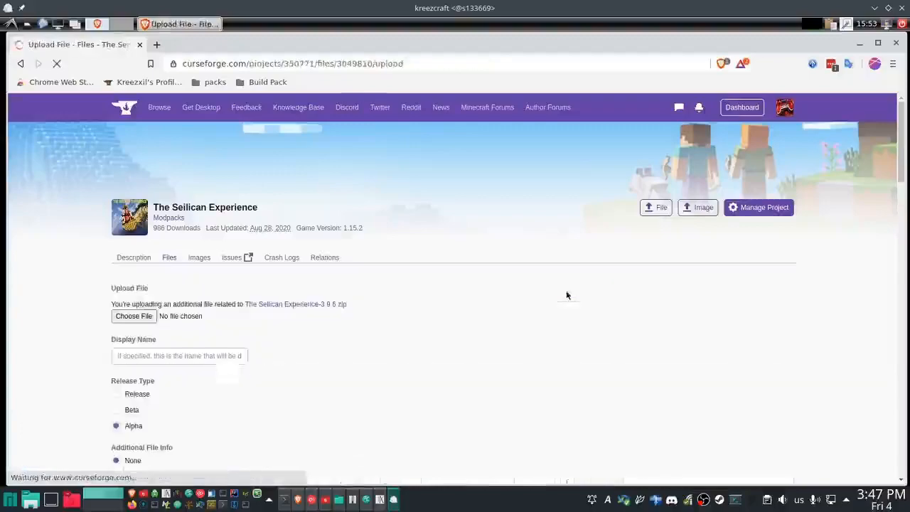
pyautogui.hotkey('alt', 'Left')
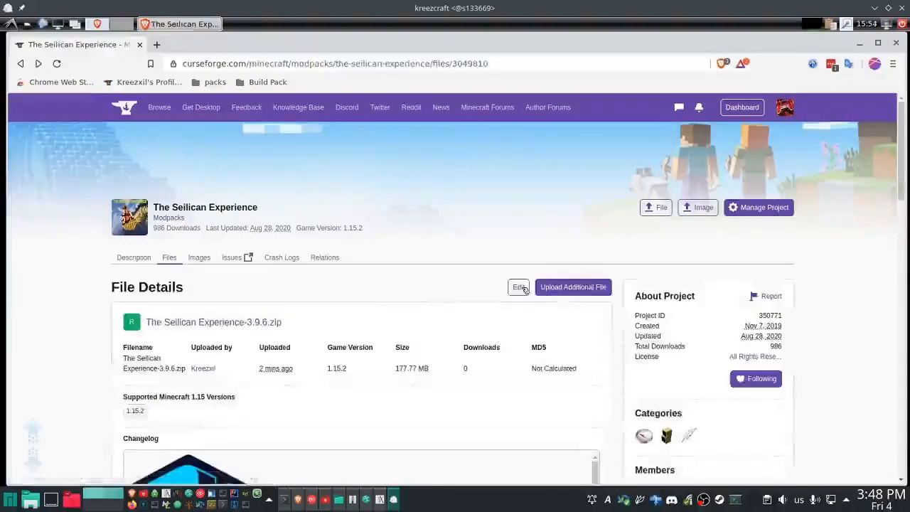
pyautogui.click(518, 288)
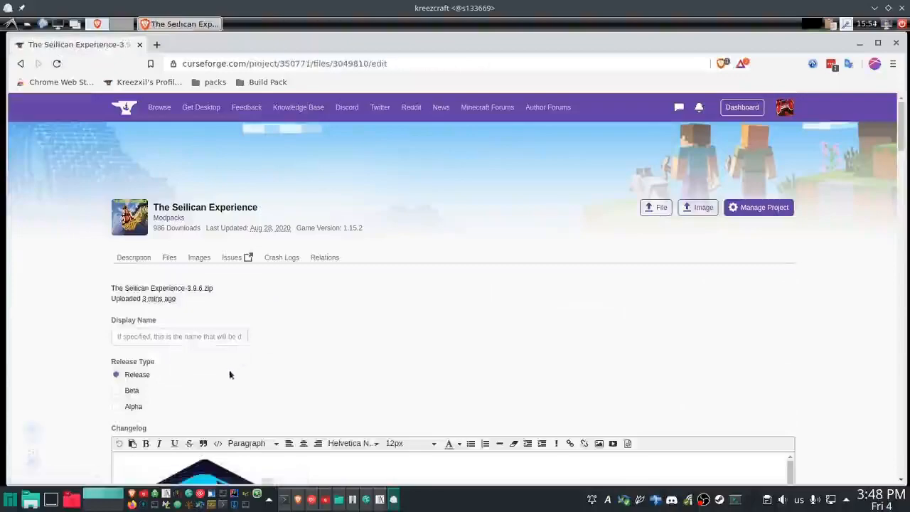
pyautogui.click(218, 443)
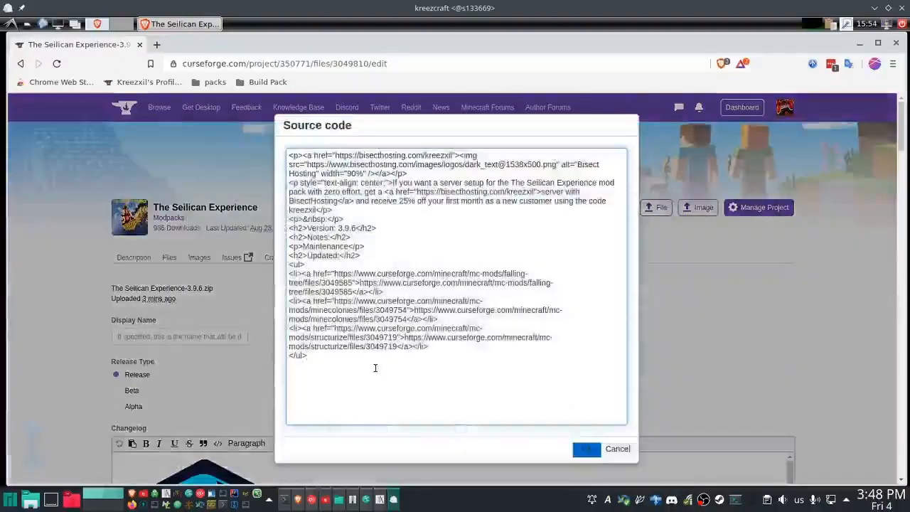
pyautogui.hotkey('ctrl', 'a')
pyautogui.hotkey('ctrl', 'c')
pyautogui.click(617, 449)
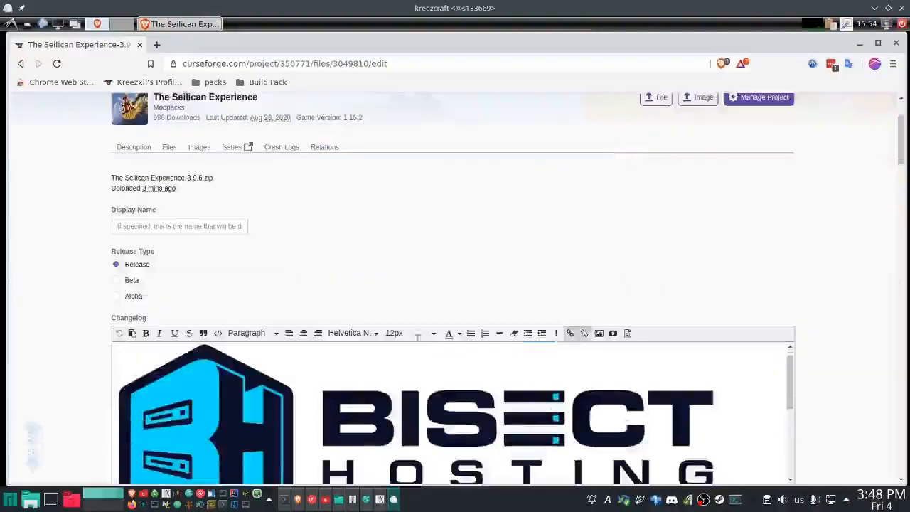
pyautogui.click(20, 63)
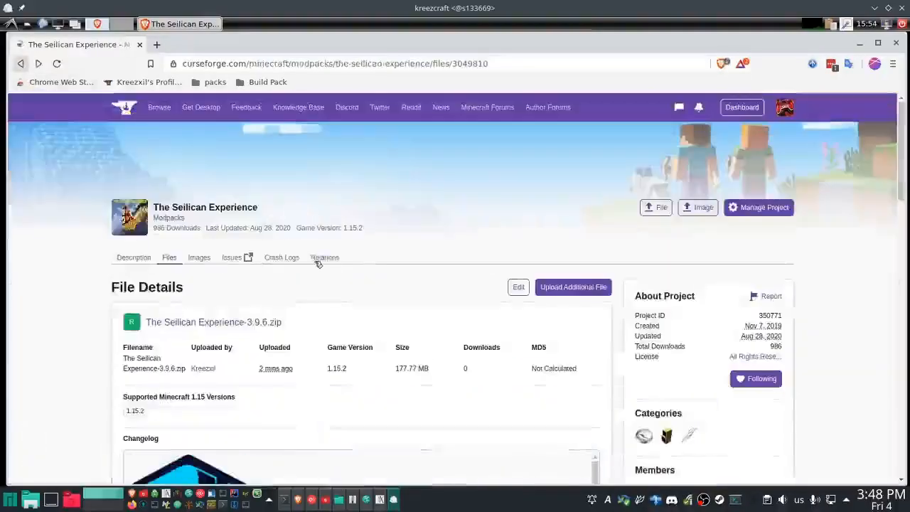
# - Start an additional file upload for 3.9.6 as a Release Server Pack and paste the copied source code into its changelog
pyautogui.click(568, 292)
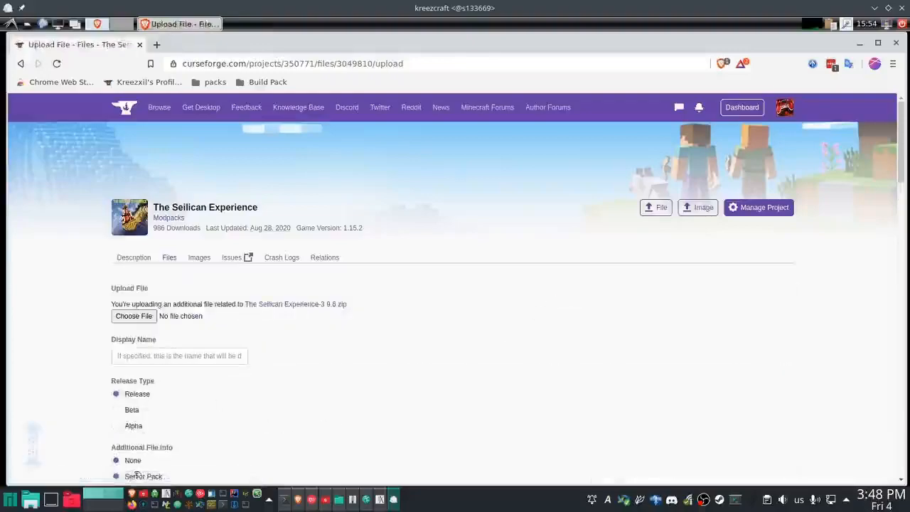
pyautogui.scroll(-2, 292, 414)
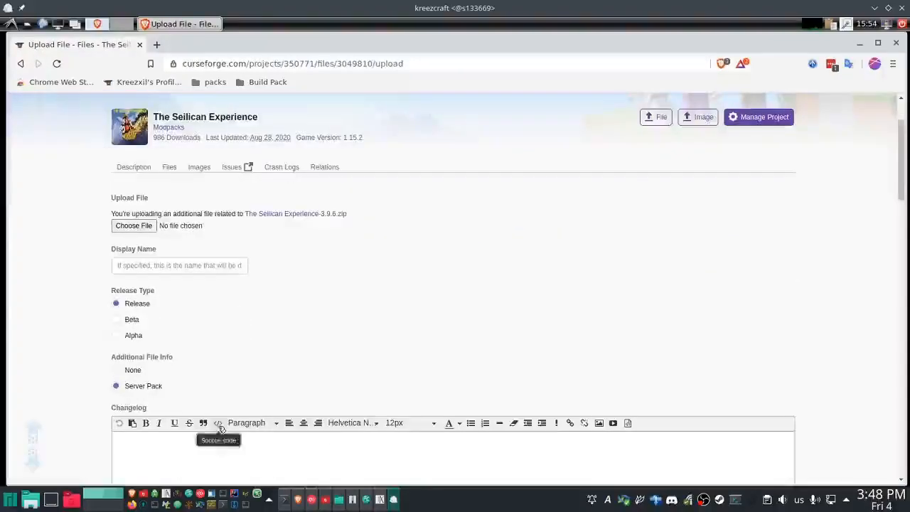
pyautogui.click(219, 424)
pyautogui.hotkey('ctrl', 'v')
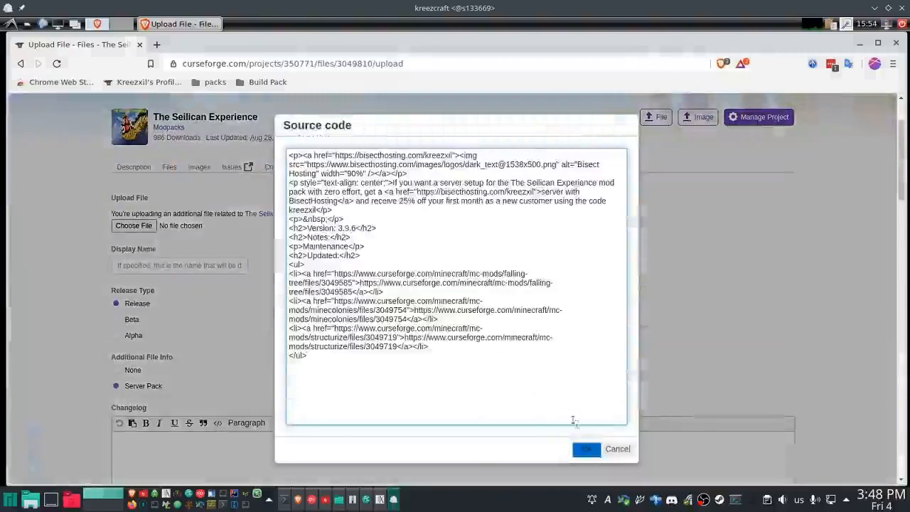
pyautogui.click(587, 450)
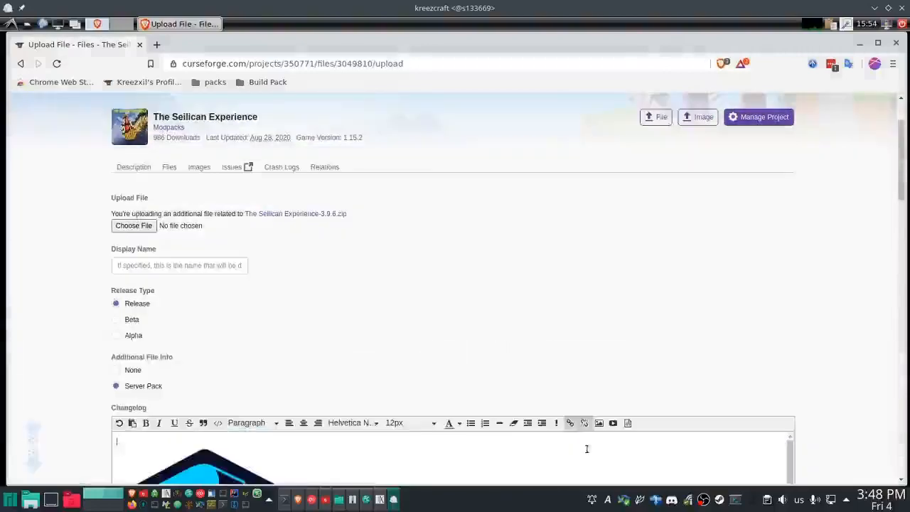
# - Choose tse-1.15.2-3.9.6-Server.zip from the servers folder as the upload file and submit the server pack
pyautogui.click(133, 226)
pyautogui.scroll(-2, 423, 327)
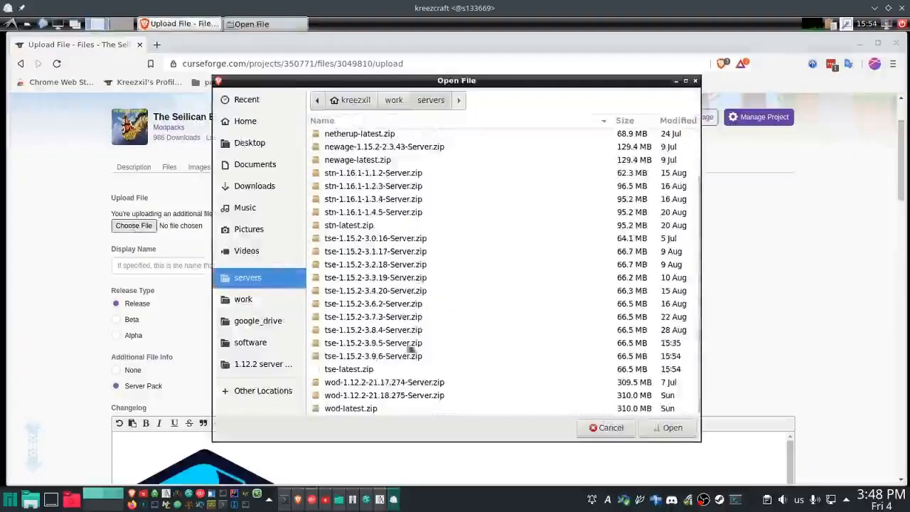
pyautogui.click(393, 357)
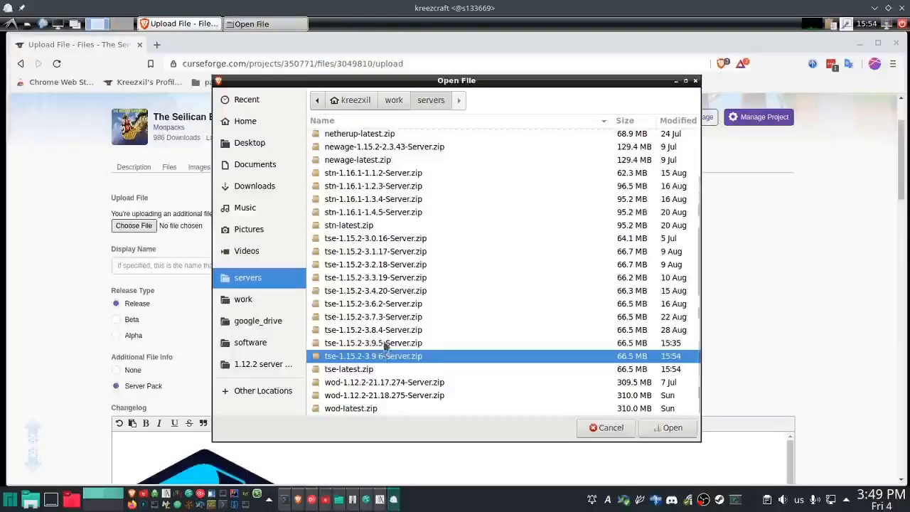
pyautogui.click(670, 428)
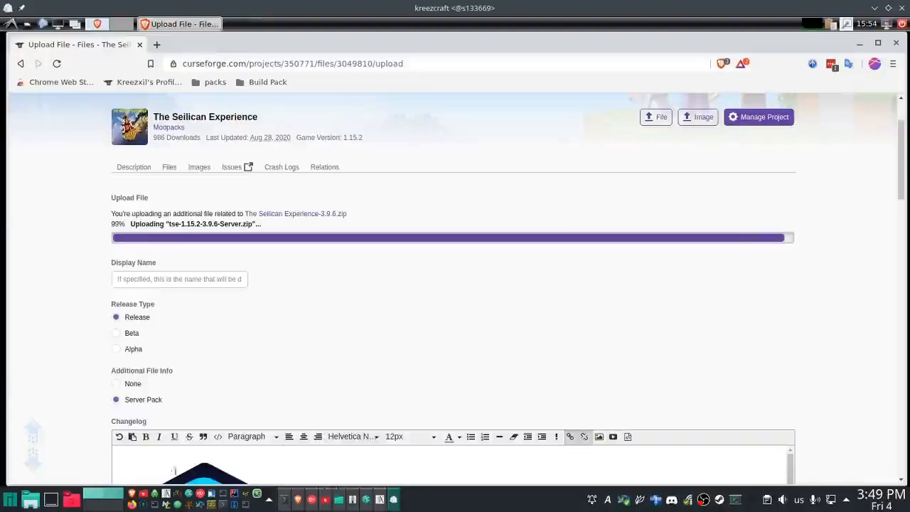
pyautogui.click(36, 465)
pyautogui.click(132, 372)
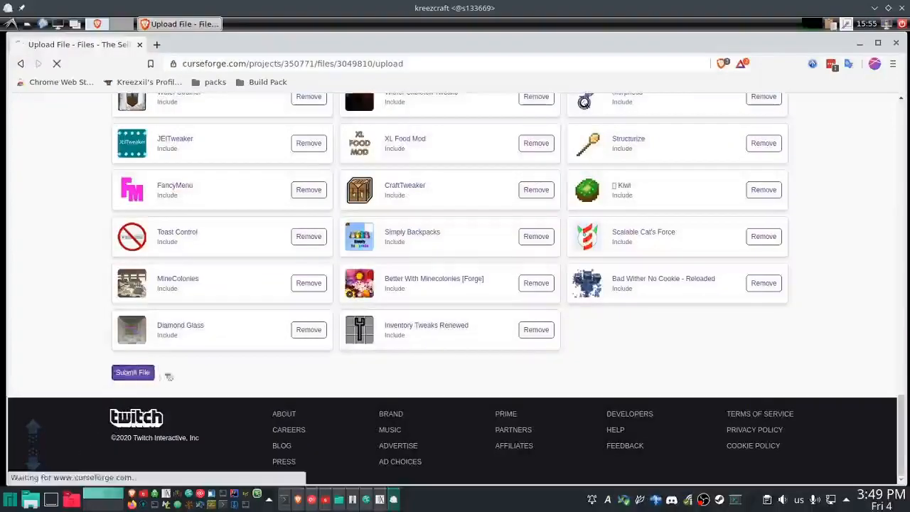